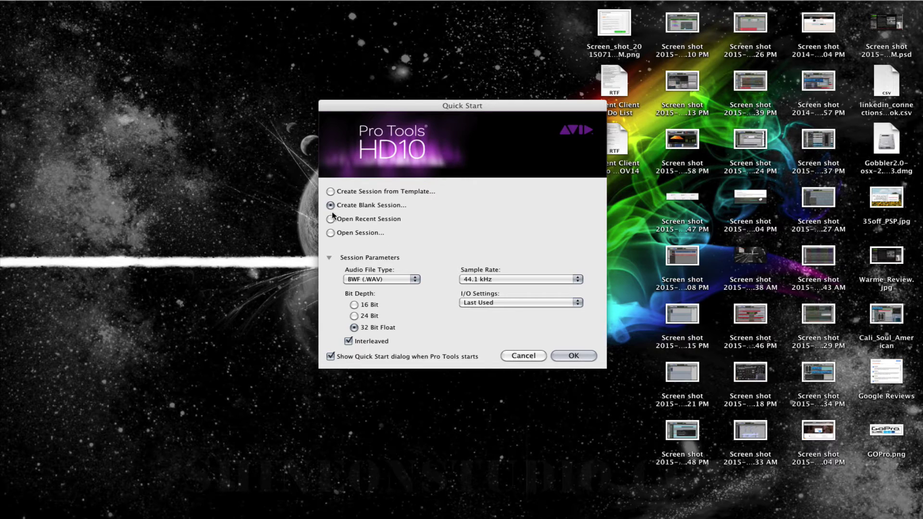
Create a blank session named "Virtual Instrument Template" in the REC location
click(579, 354)
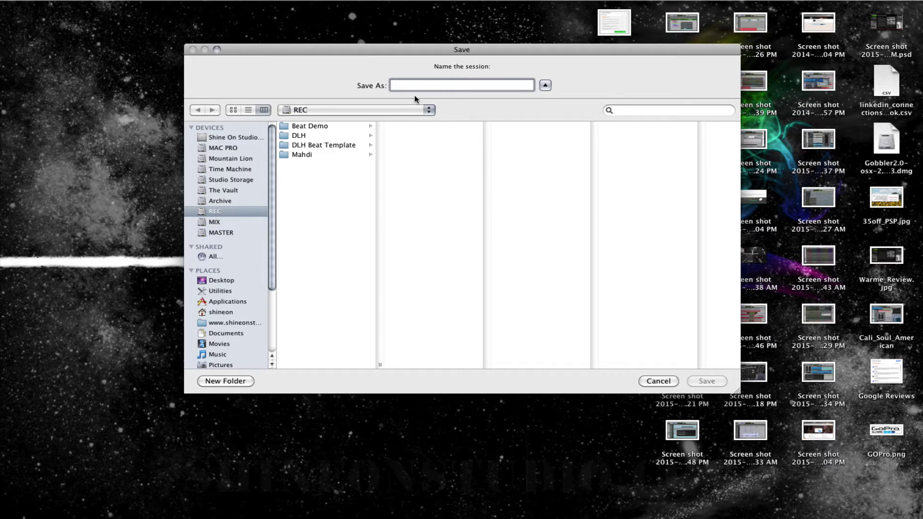
text(Virtual Instrument )
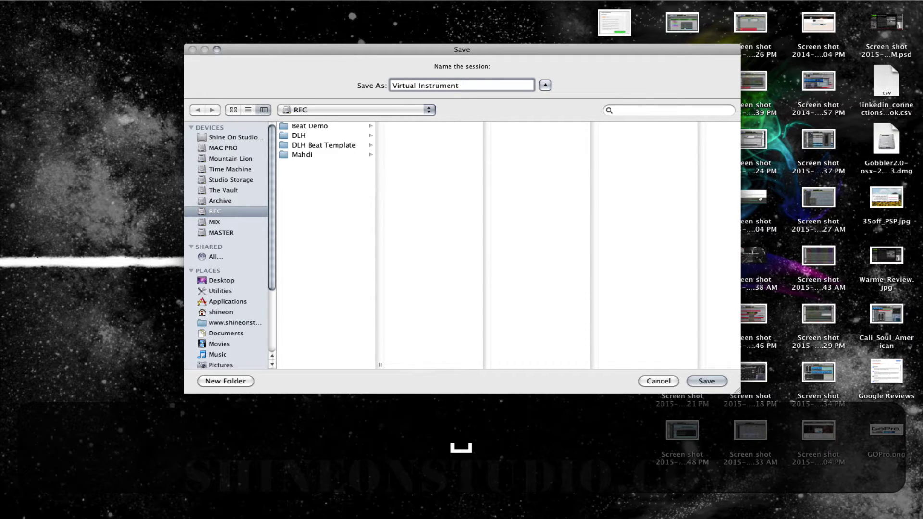
text(Template)
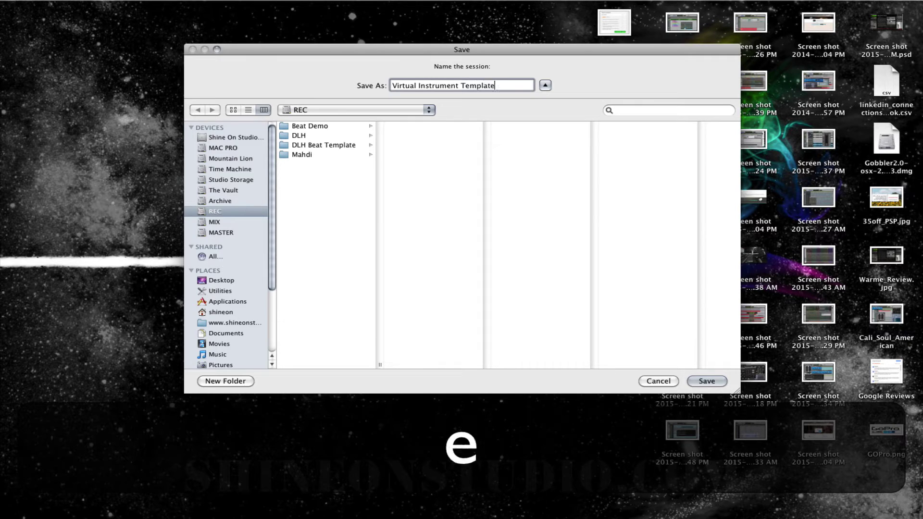
key(Return)
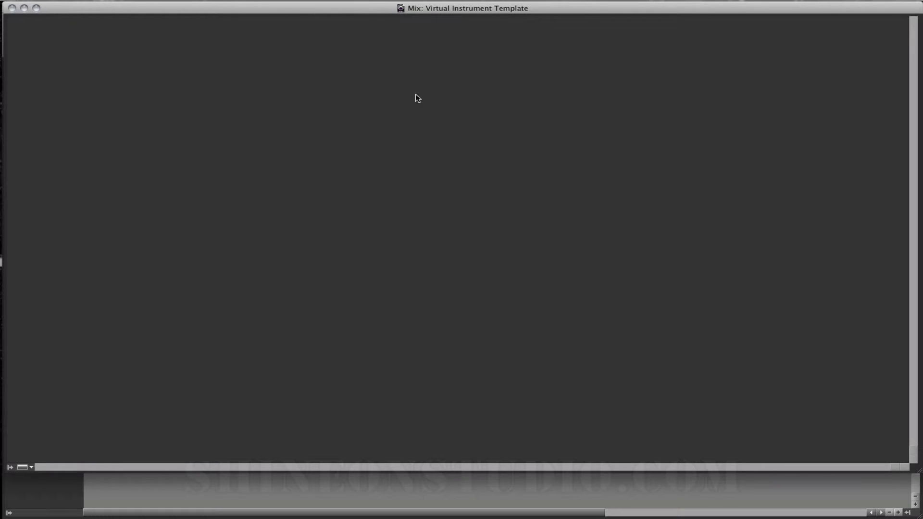
Switch to the Edit window and set up a new-tracks request for 5 stereo instrument tracks
key(super)
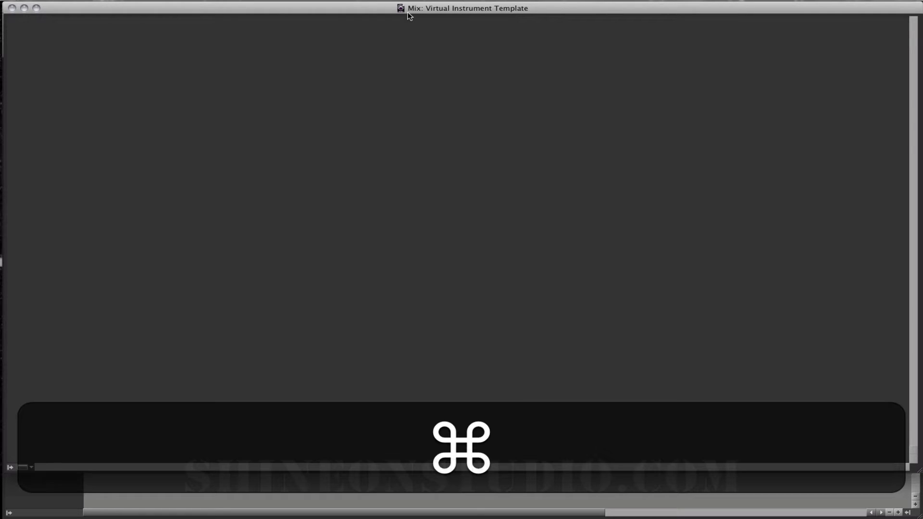
key(super+equal)
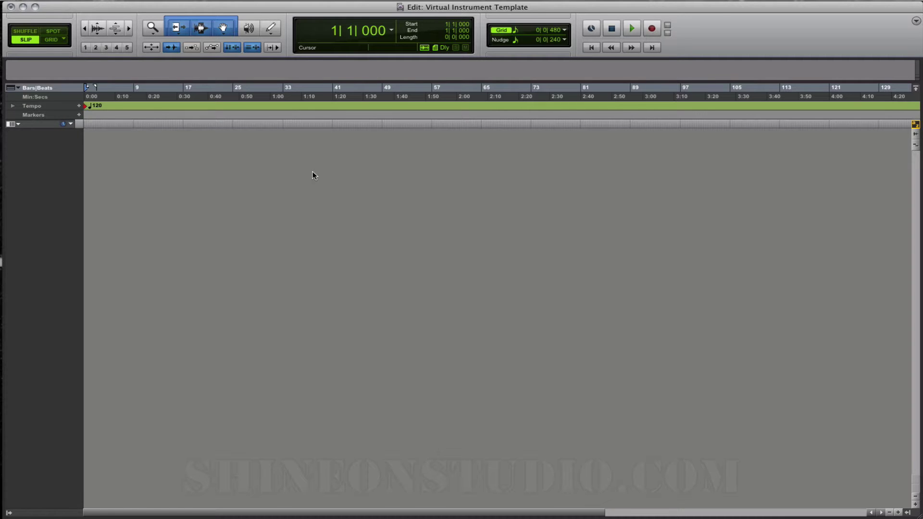
key(shift+super)
key(shift+super+n)
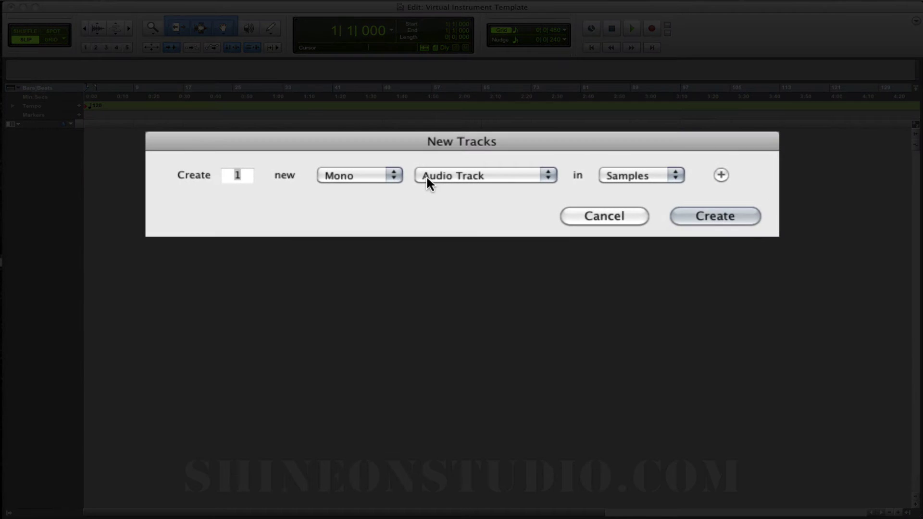
click(394, 175)
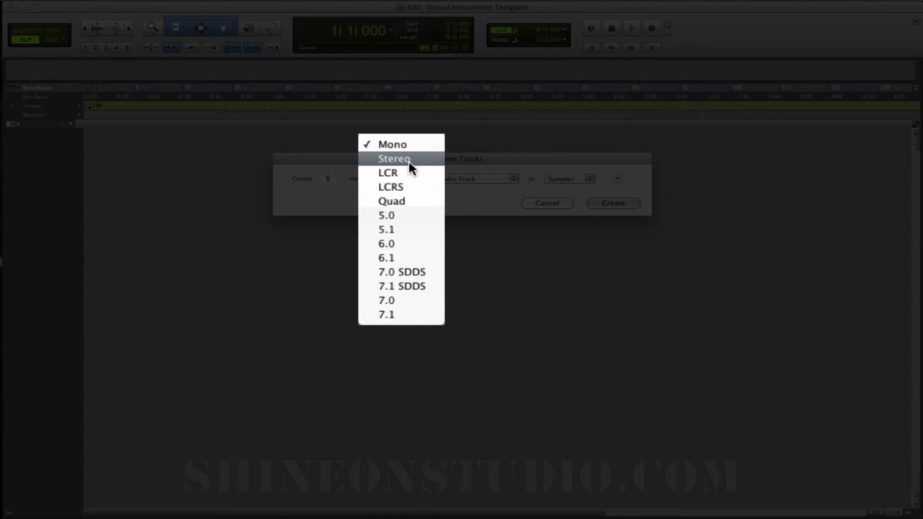
click(408, 159)
click(454, 179)
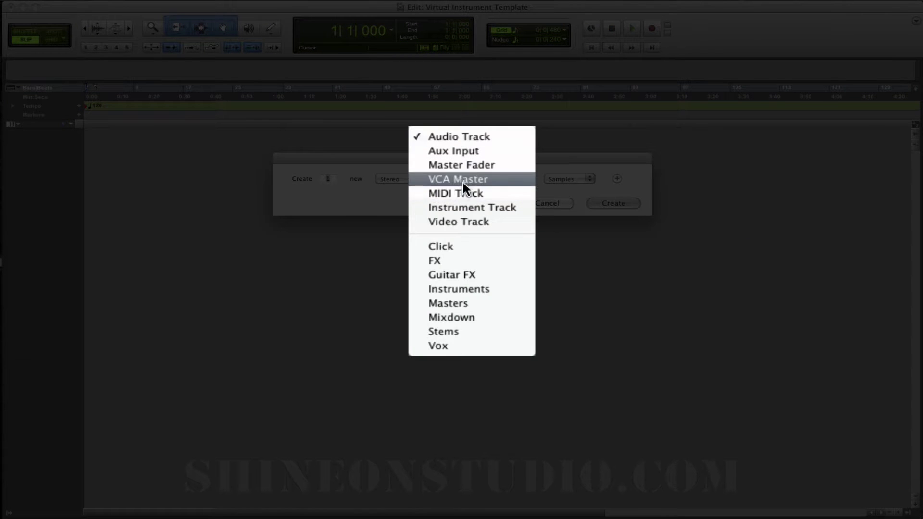
click(464, 208)
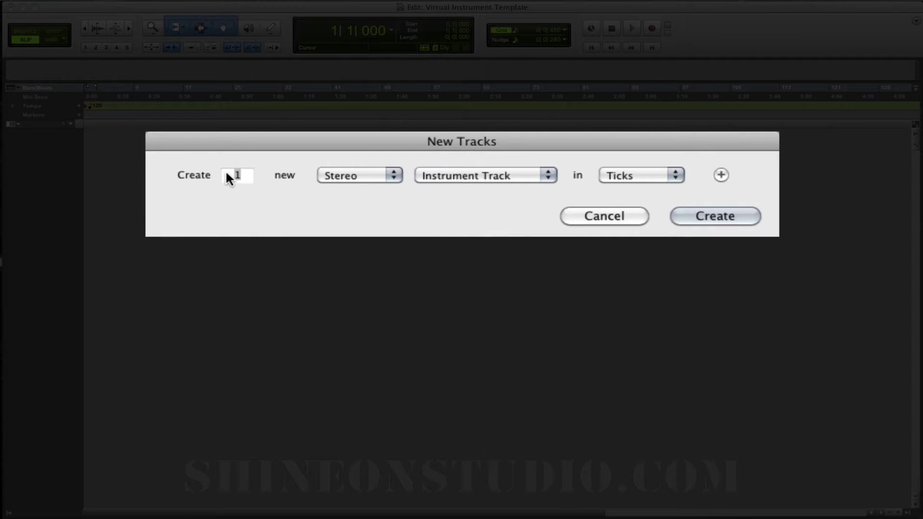
text(5)
Add a second row to the new-tracks request for 12 MIDI tracks
click(721, 175)
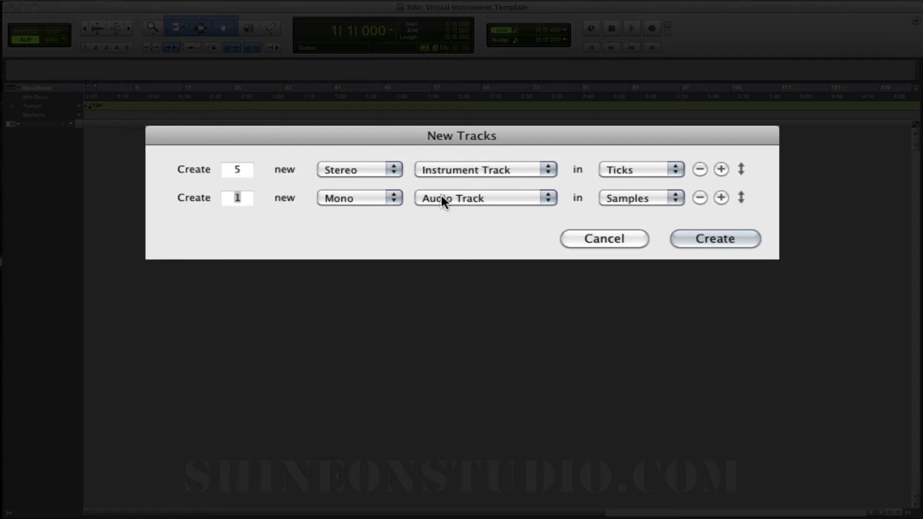
text(12)
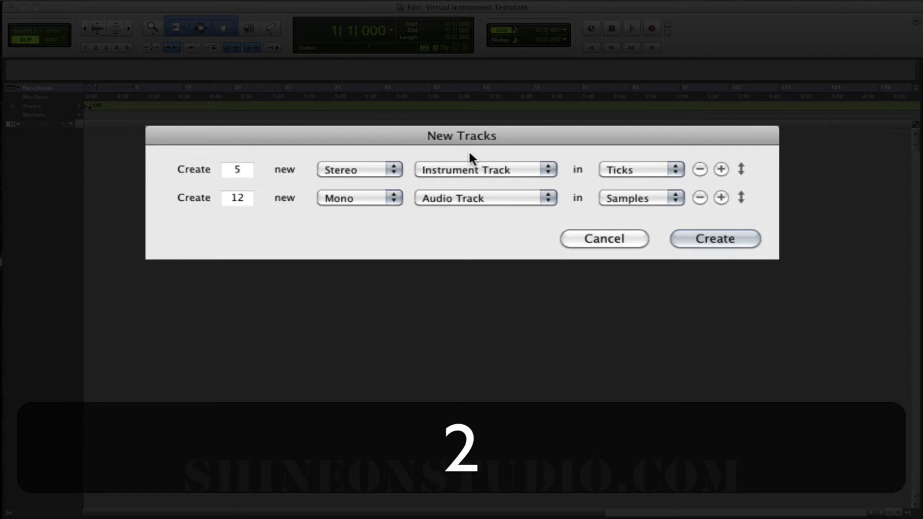
click(387, 197)
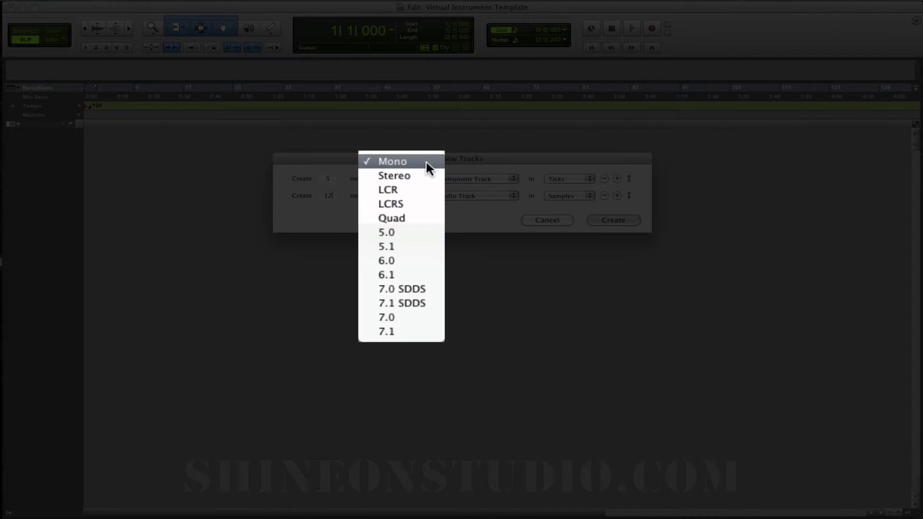
click(462, 196)
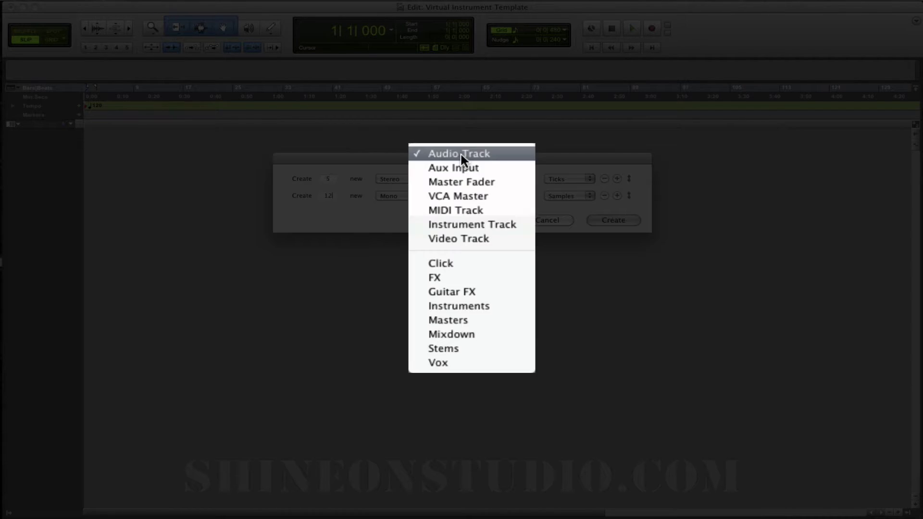
click(463, 211)
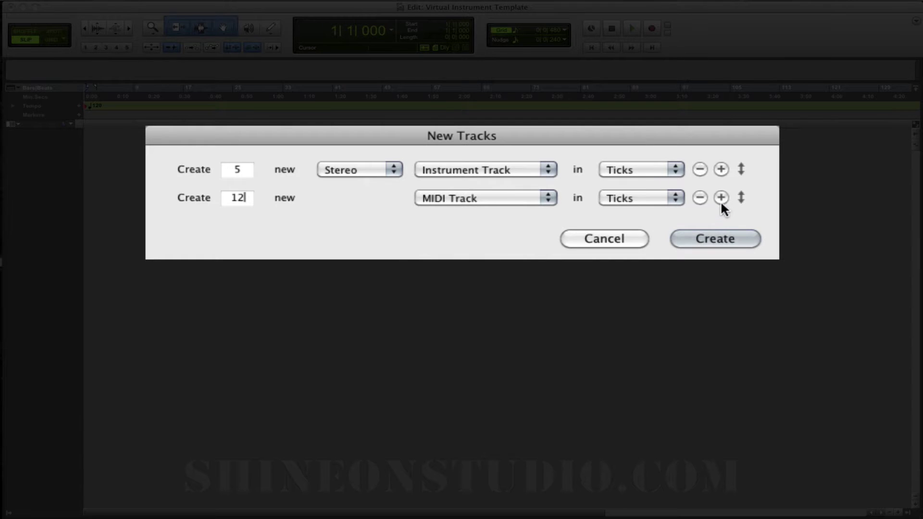
Add a third row to the new-tracks request for 5 stereo Aux Input tracks
click(721, 197)
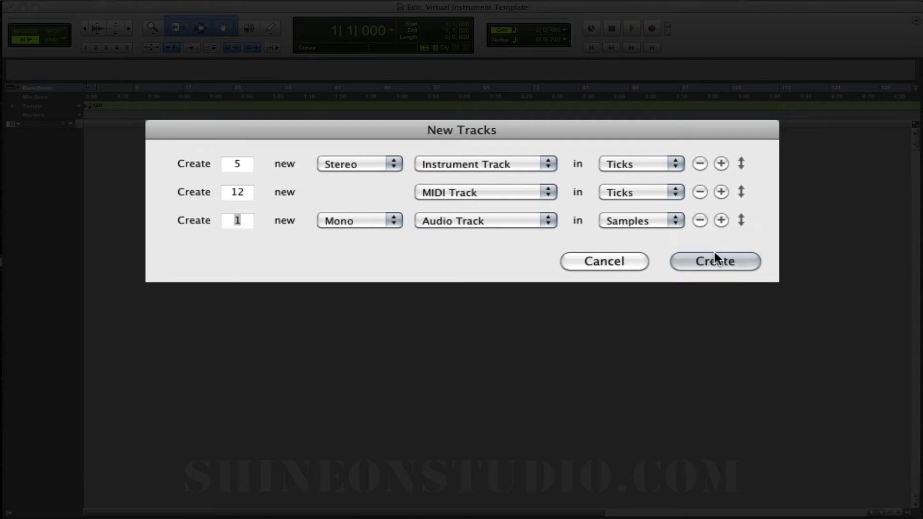
text(5)
click(388, 222)
click(417, 192)
click(453, 221)
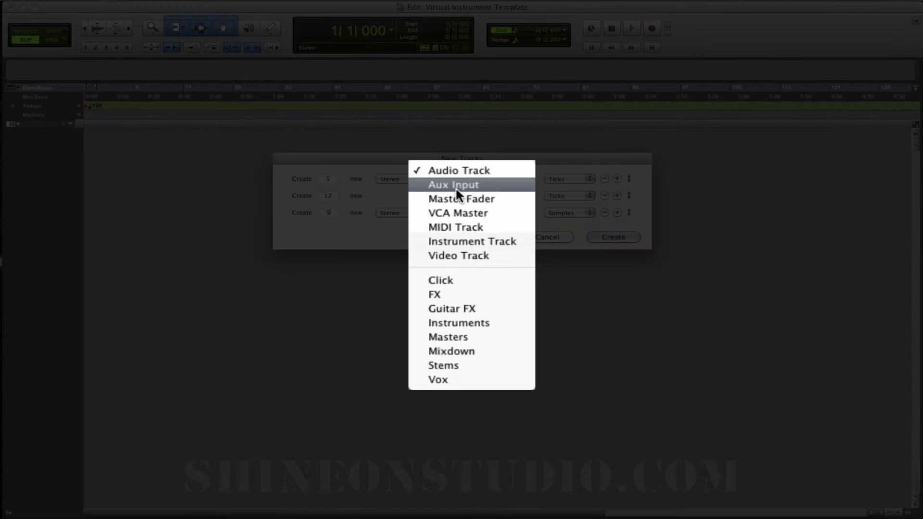
click(456, 186)
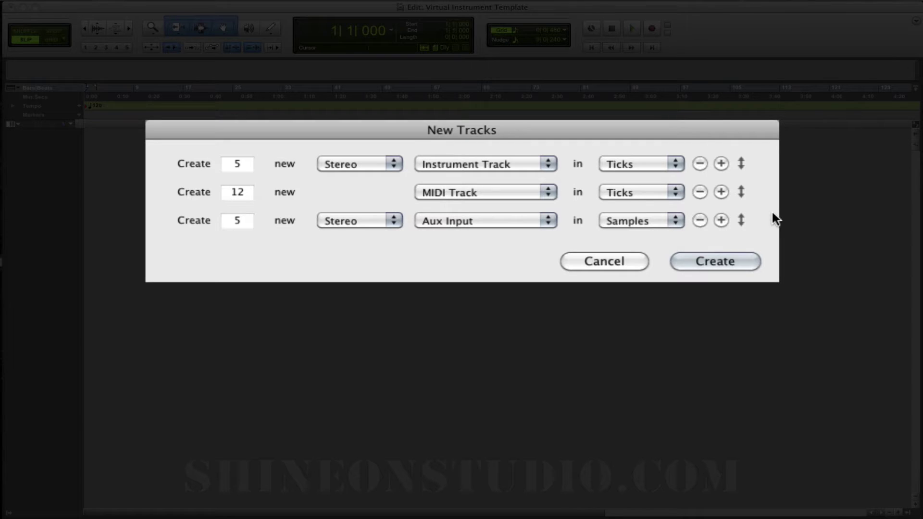
Add one Stems preset row with Stems + Xenon and one Mixdown preset row with SUM + DLHmix
click(720, 220)
click(521, 242)
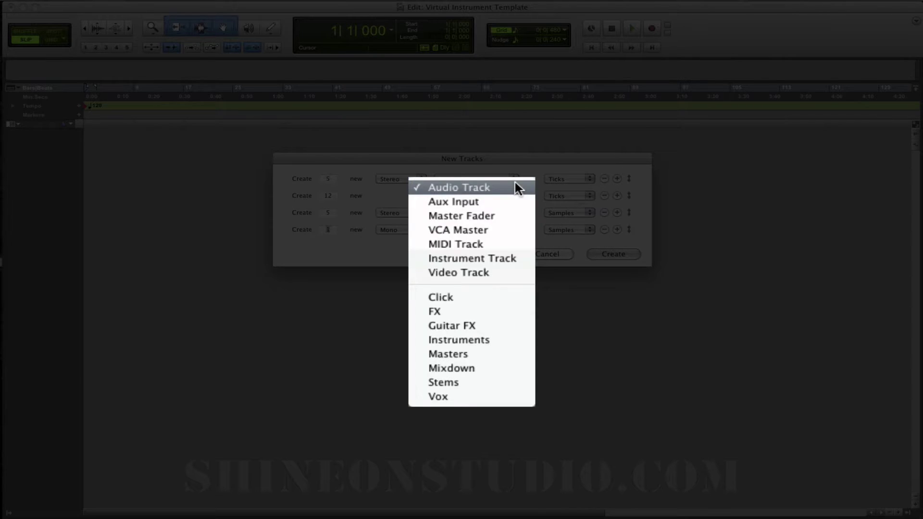
click(468, 382)
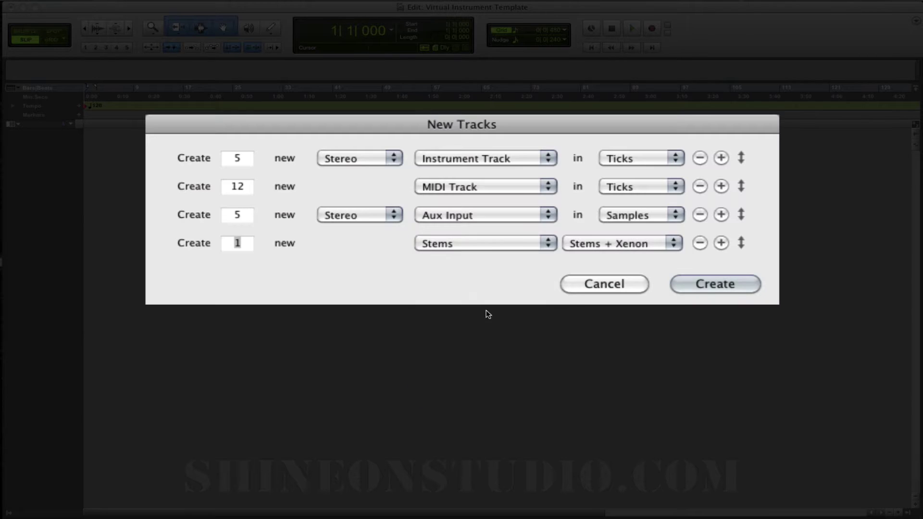
click(721, 243)
click(489, 263)
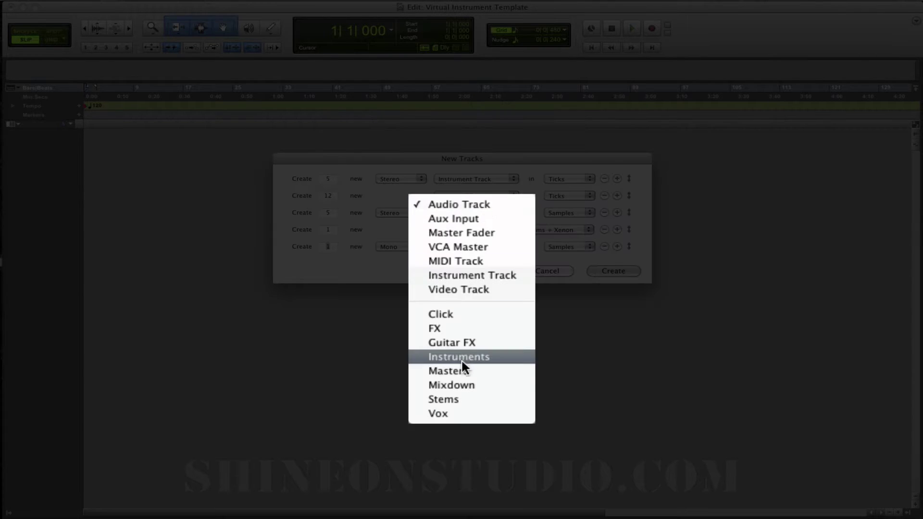
click(463, 385)
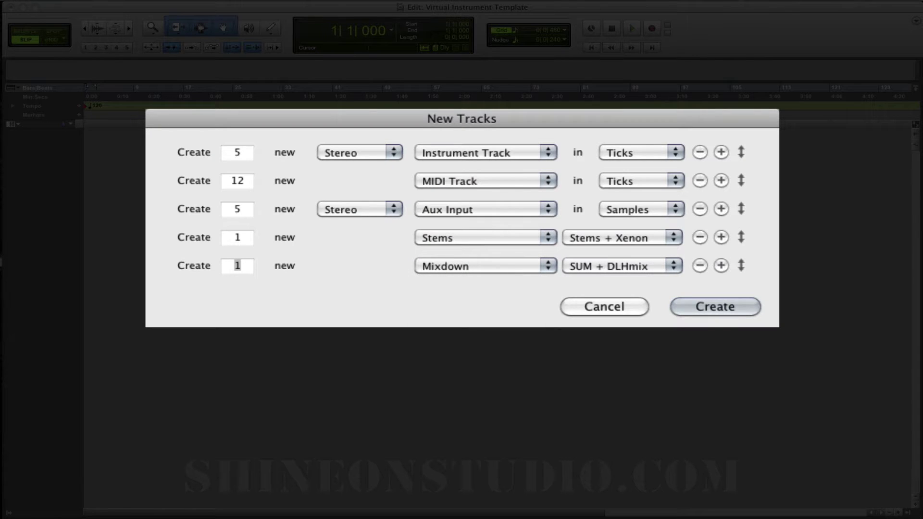
Create all the tracks configured in the new-tracks request
key(super)
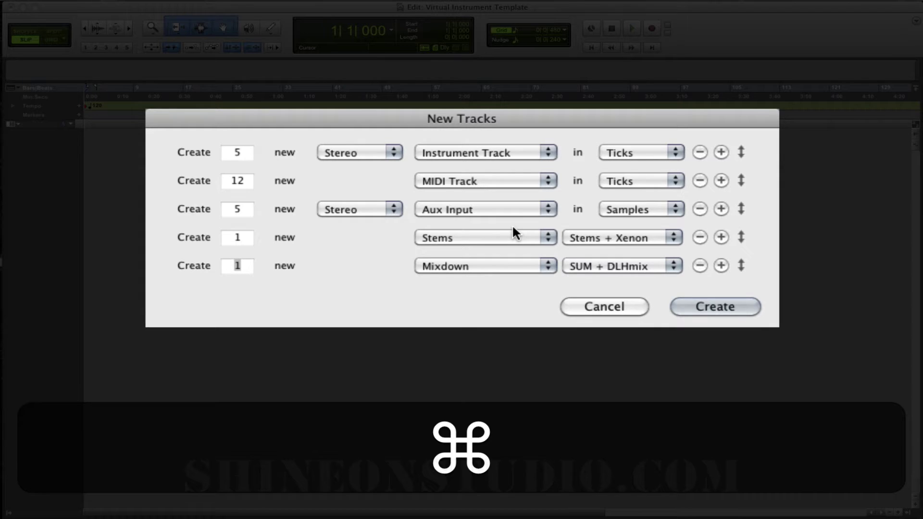
key(super+s)
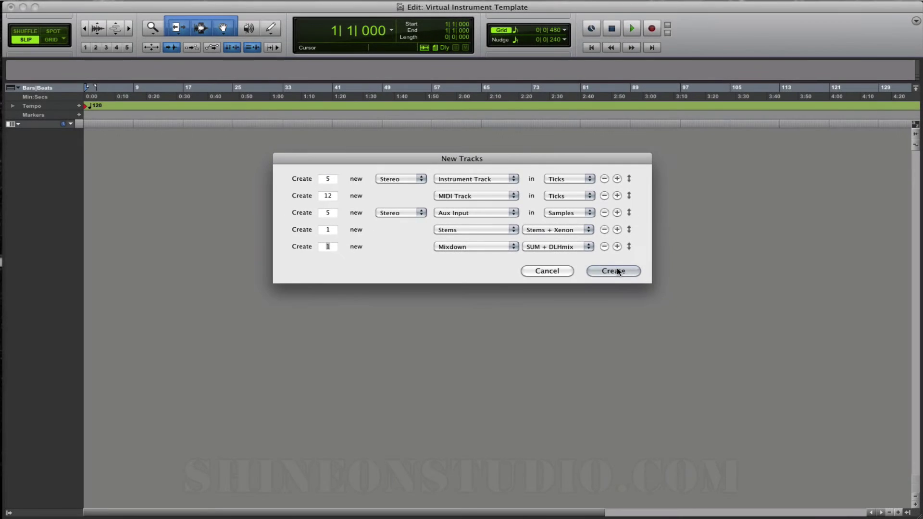
click(617, 271)
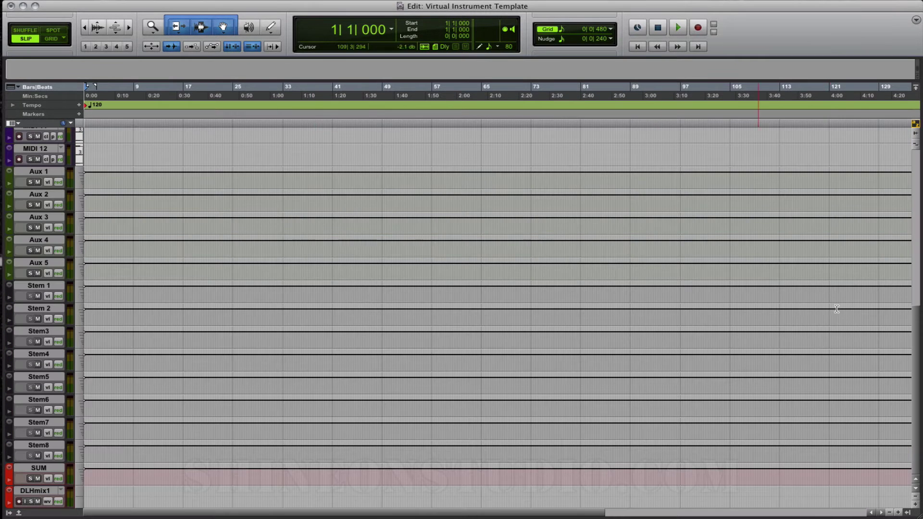
In the Mix window, insert the stereo Xpand2 multichannel instrument on Inst 1 and copy it to Inst 2 through Inst 4
drag(917, 365, 920, 167)
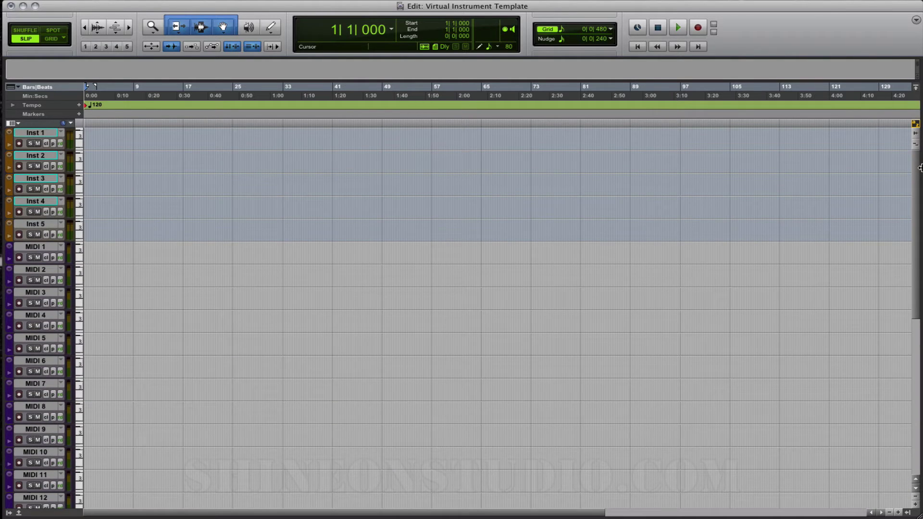
key(super+equal)
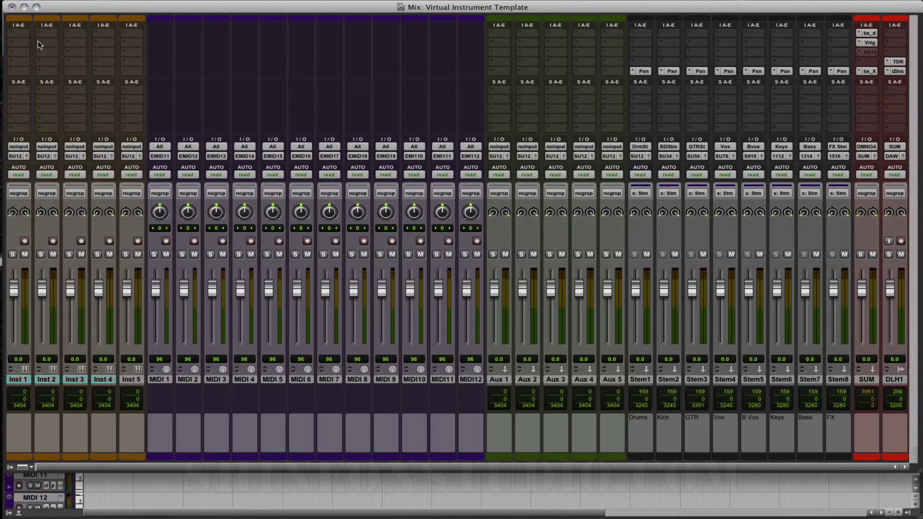
click(13, 34)
mouse_move(40, 74)
mouse_move(207, 83)
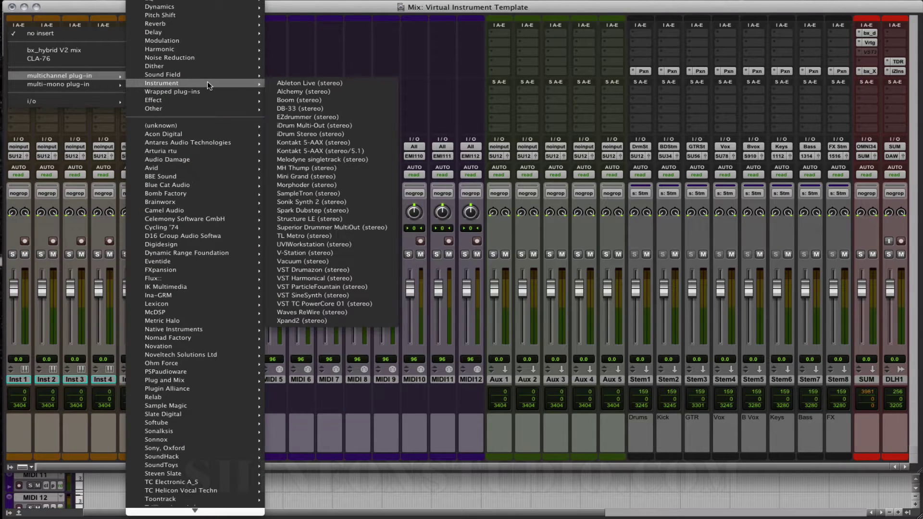
click(316, 318)
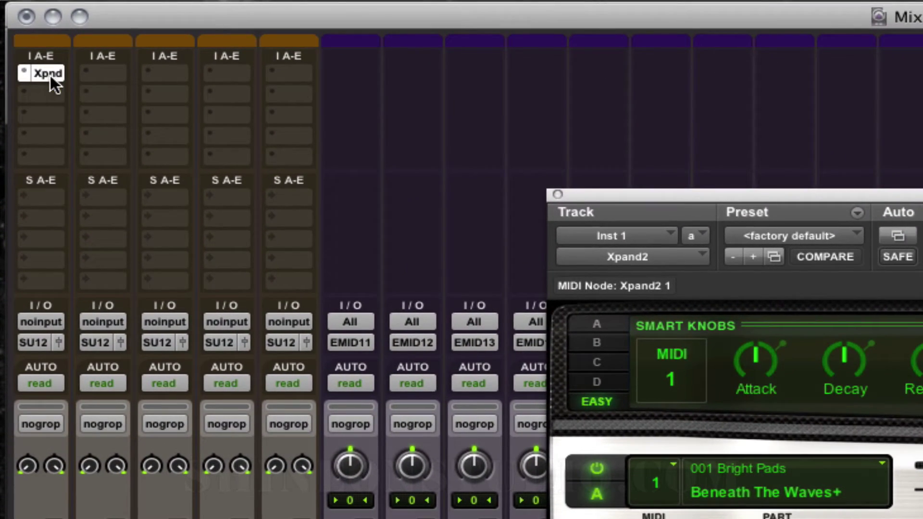
drag(111, 74, 222, 71)
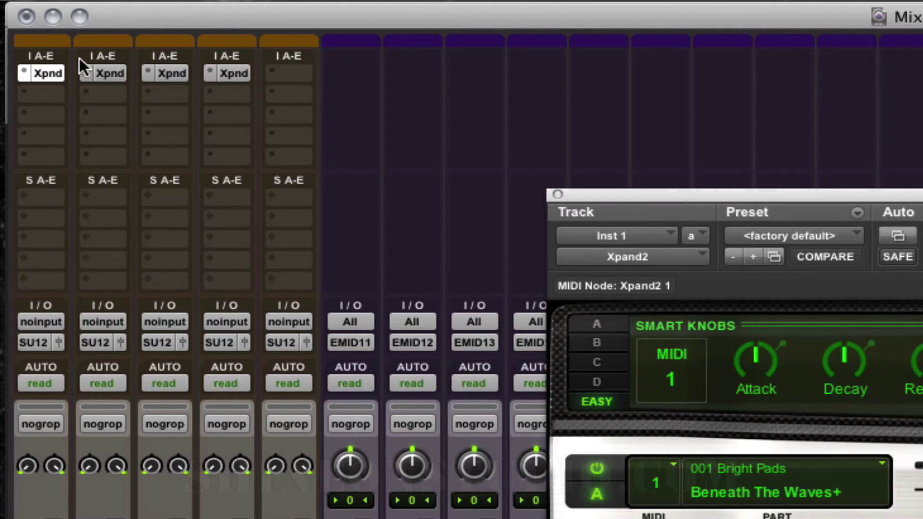
Insert the stereo Vacuum multichannel instrument on Inst 5 and move its plug-in window higher
click(279, 76)
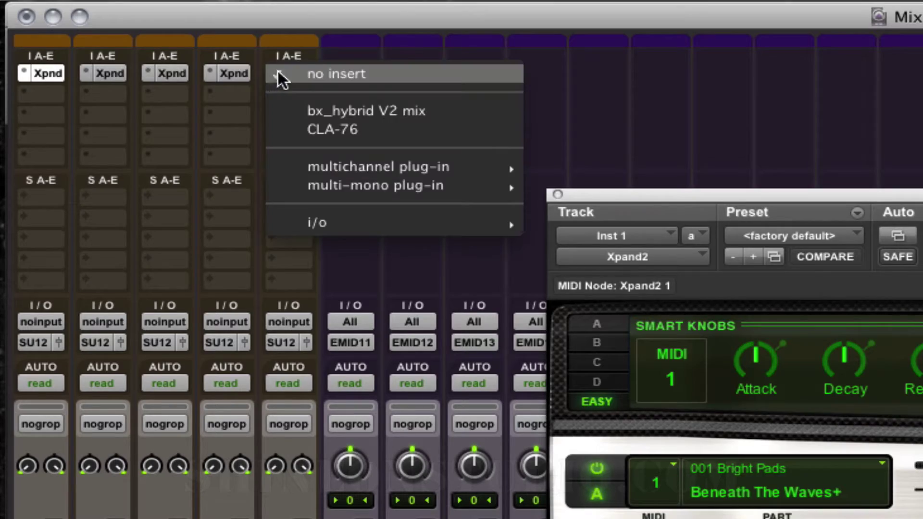
mouse_move(307, 166)
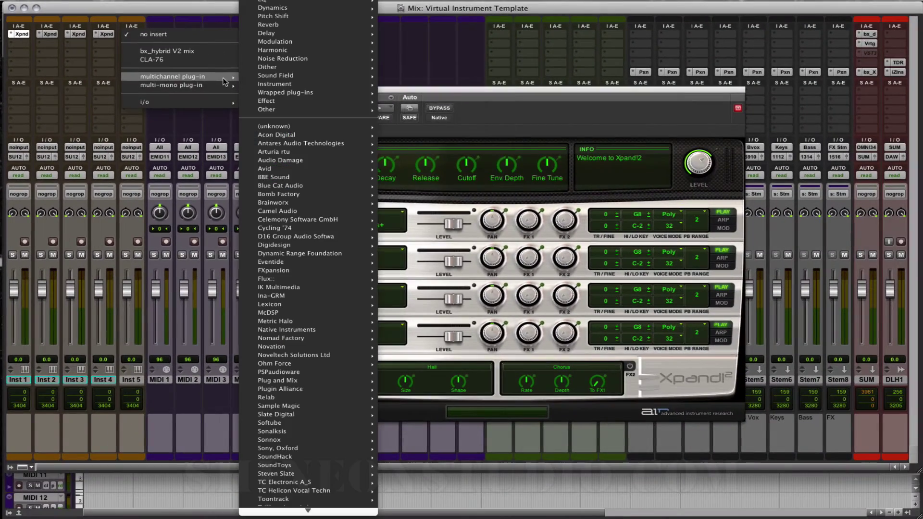
mouse_move(599, 185)
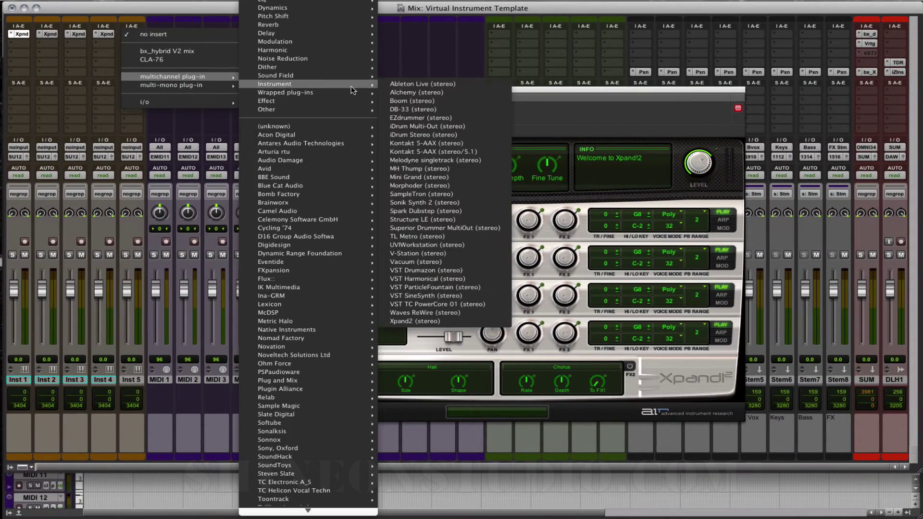
click(436, 264)
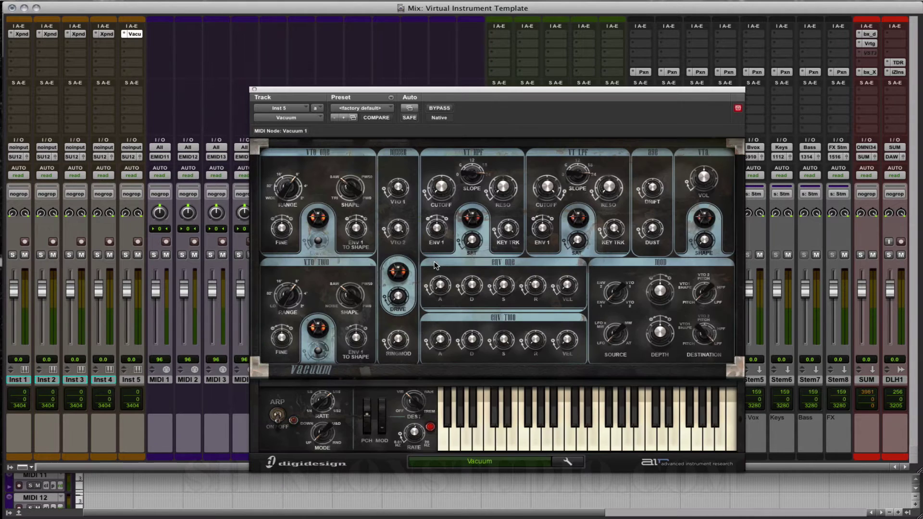
drag(483, 91, 495, 42)
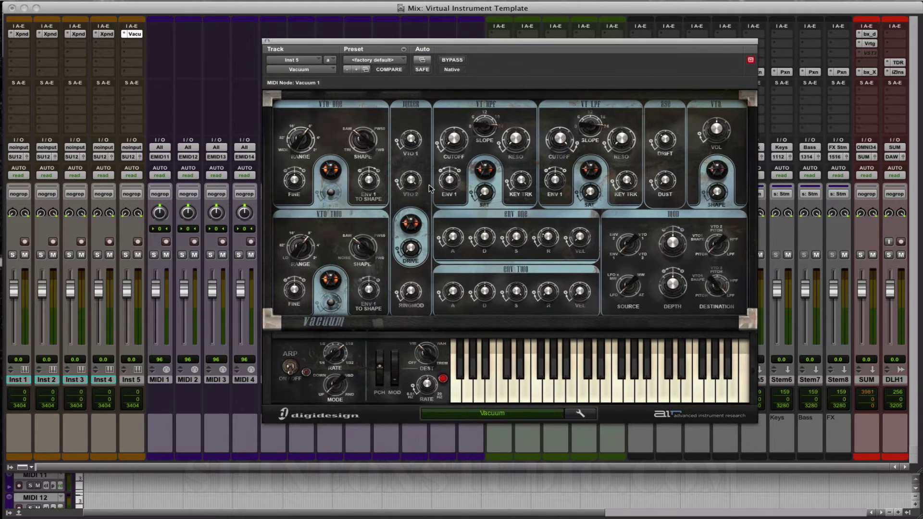
Load preset 32 The Spider in Inst 5's Vacuum and +29 Bass Drum+Tom+Timpani from 27 Percussion in Inst 1's Xpand2
click(384, 60)
click(518, 261)
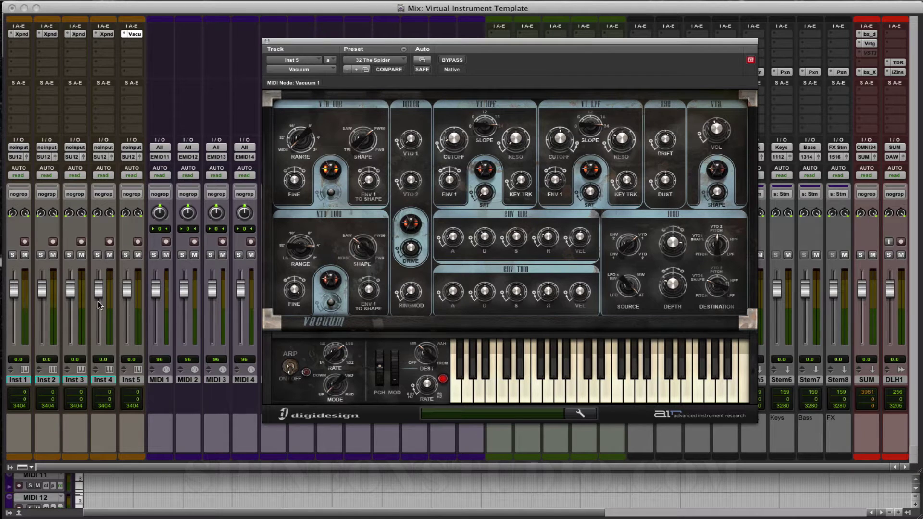
click(22, 35)
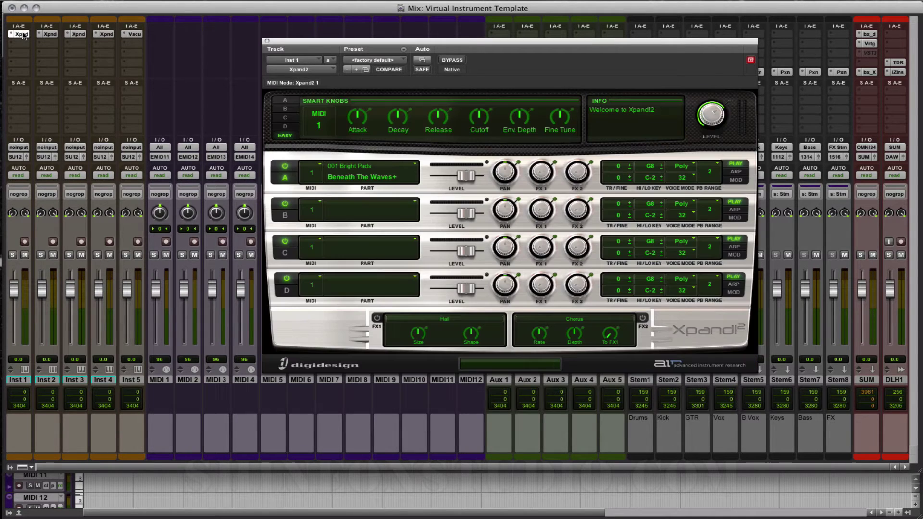
click(374, 61)
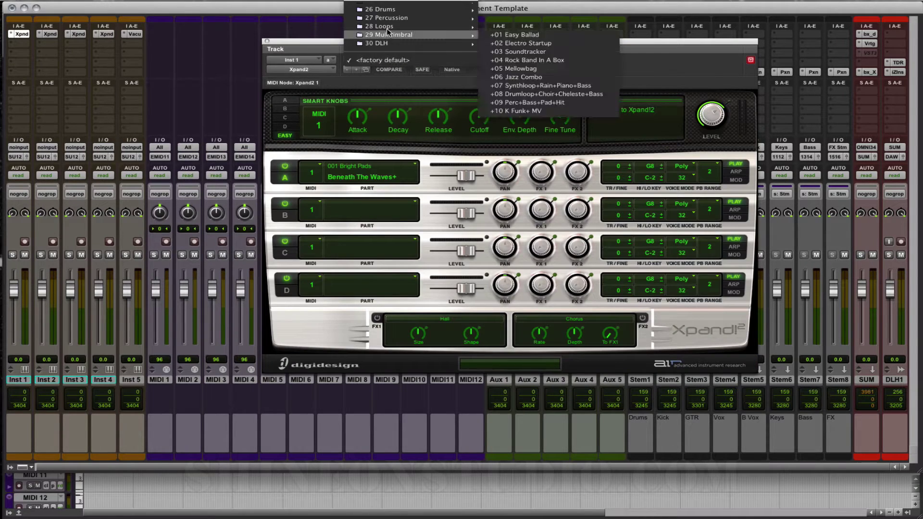
mouse_move(390, 19)
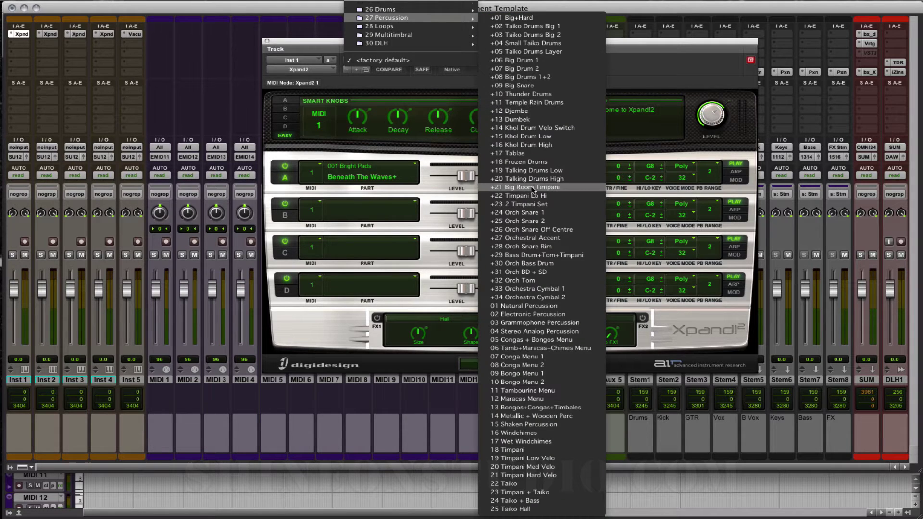
click(544, 256)
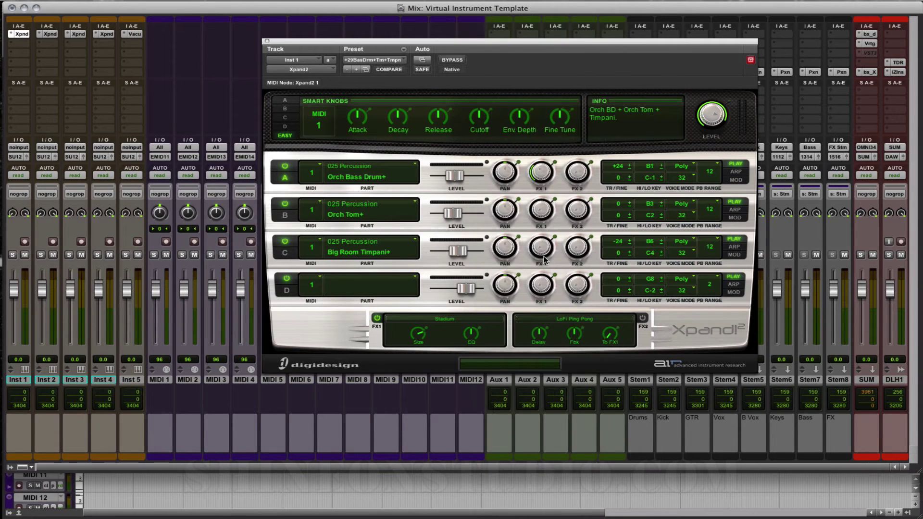
Load the +10 Evolution preset from 04 Action Pads in Inst 2's Xpand2
click(48, 36)
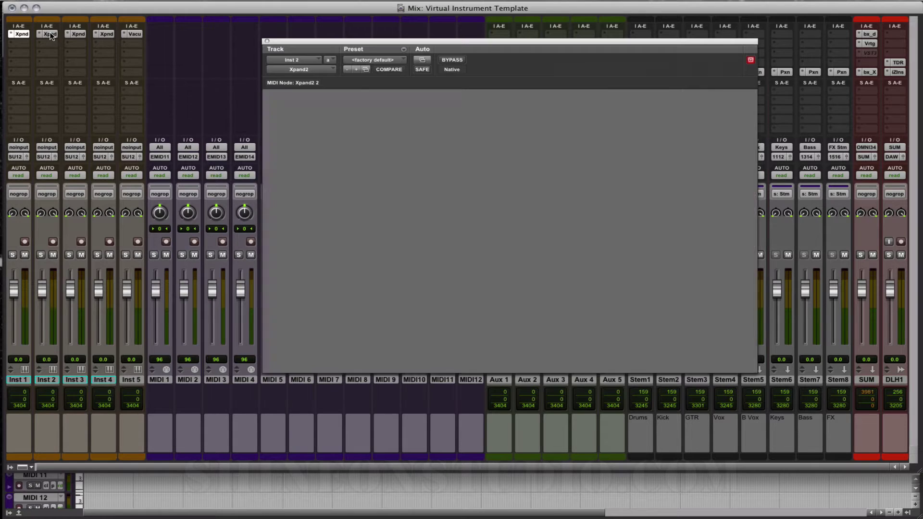
click(381, 62)
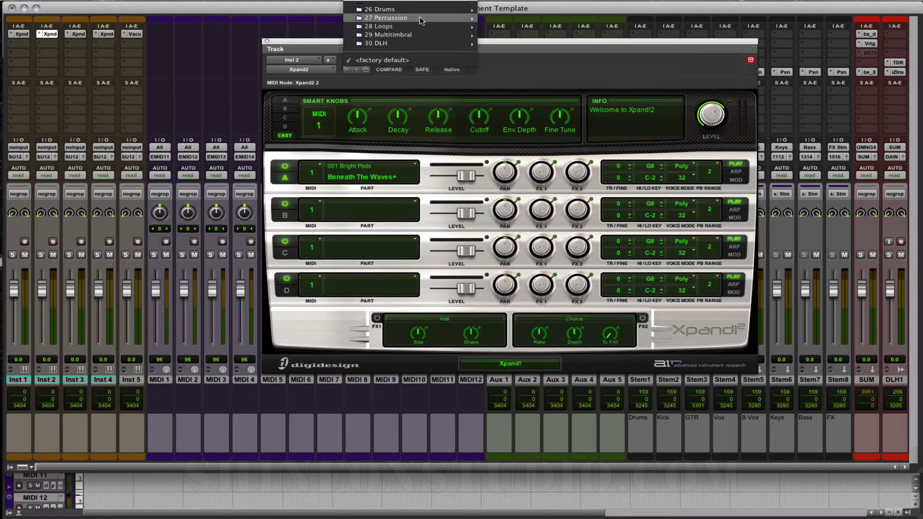
scroll(409, 120, up, 5)
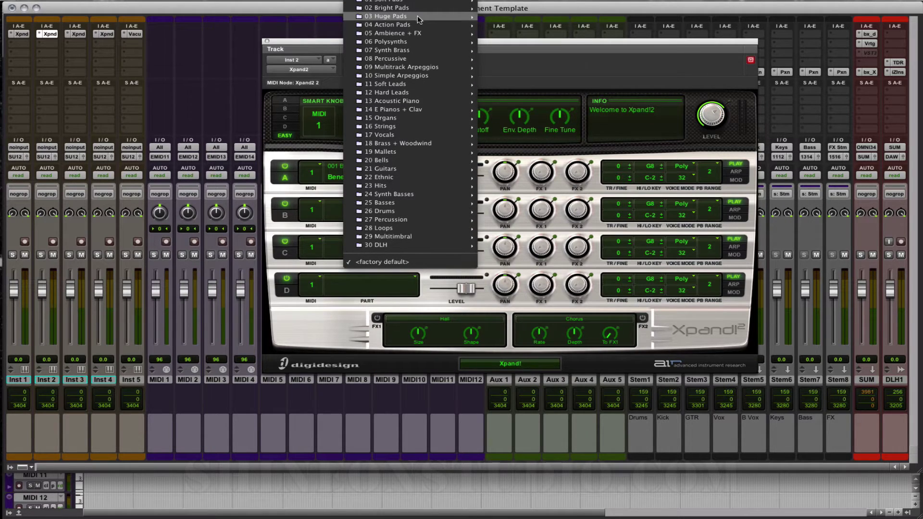
mouse_move(418, 25)
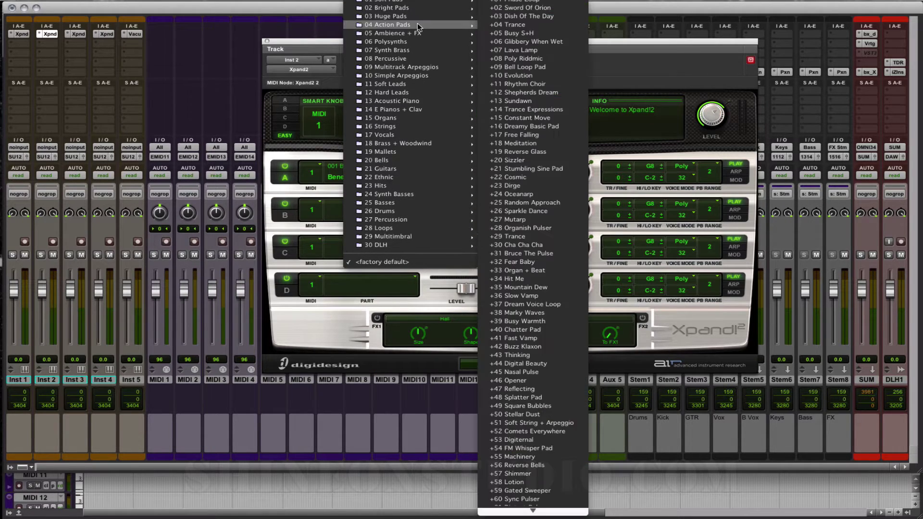
click(547, 82)
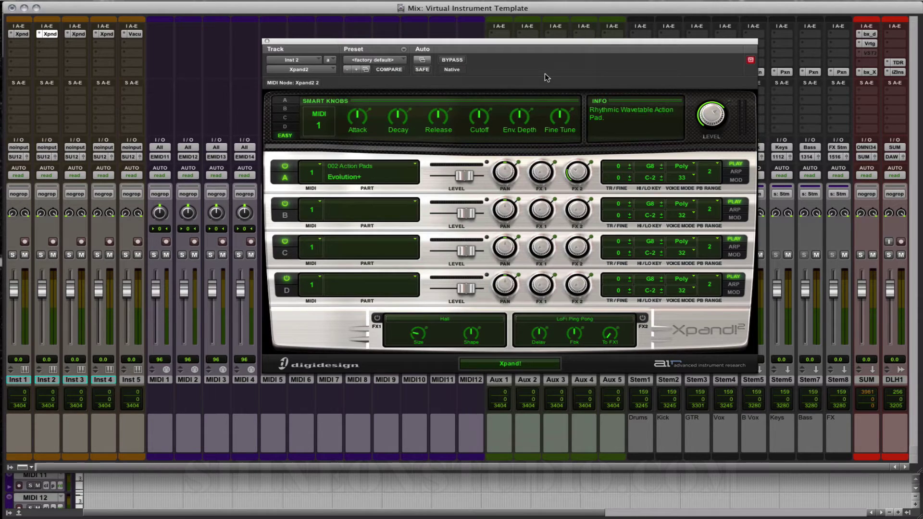
Load the +30 Harp + Strings preset from 16 Strings in Inst 3's Xpand2
click(76, 34)
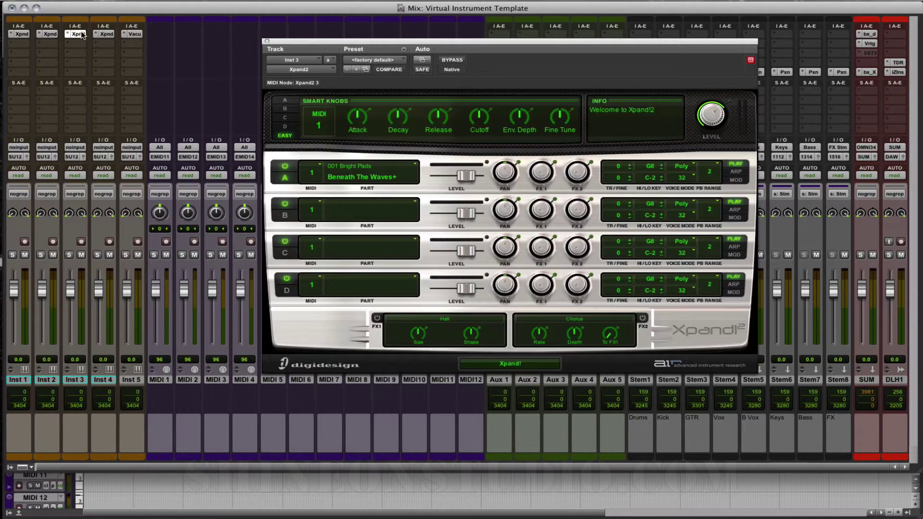
click(391, 60)
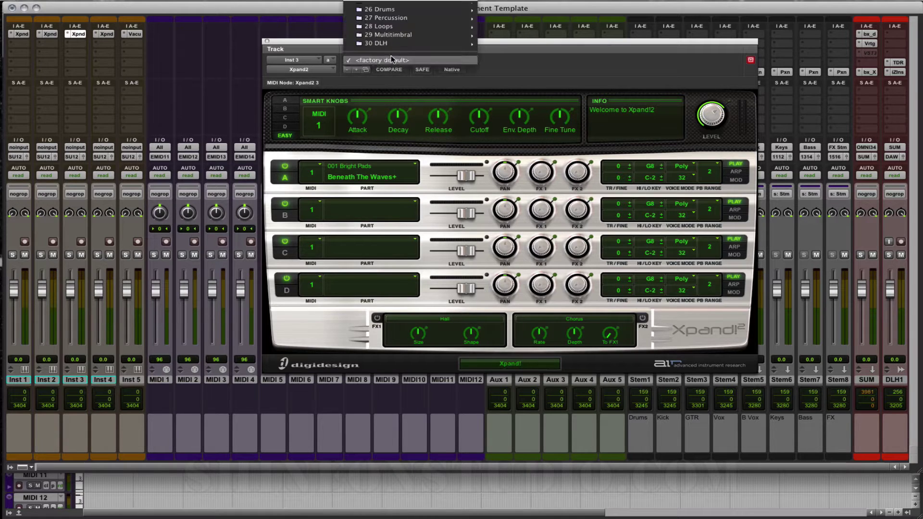
mouse_move(410, 1)
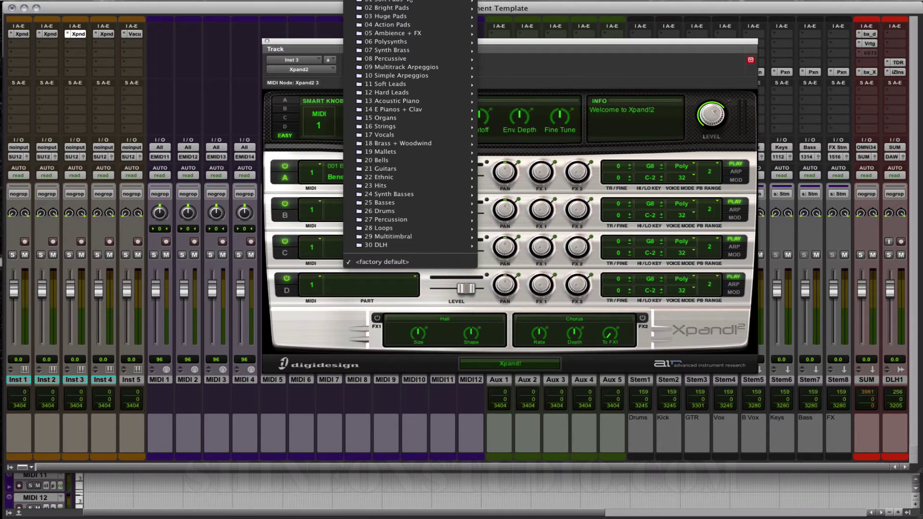
mouse_move(406, 43)
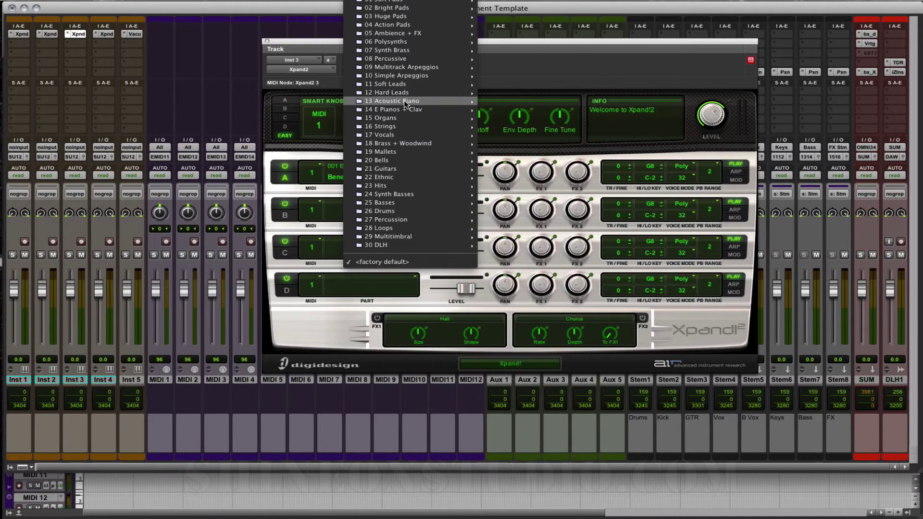
mouse_move(395, 127)
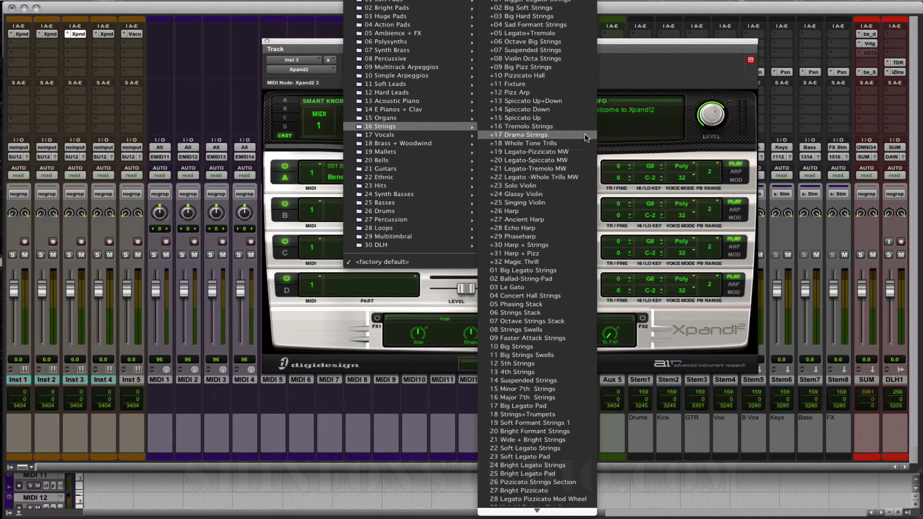
click(561, 245)
Load the +34 Apocalypse preset from 05 Ambience + FX in Inst 4's Xpand2 and close the plug-in window
click(104, 33)
click(378, 61)
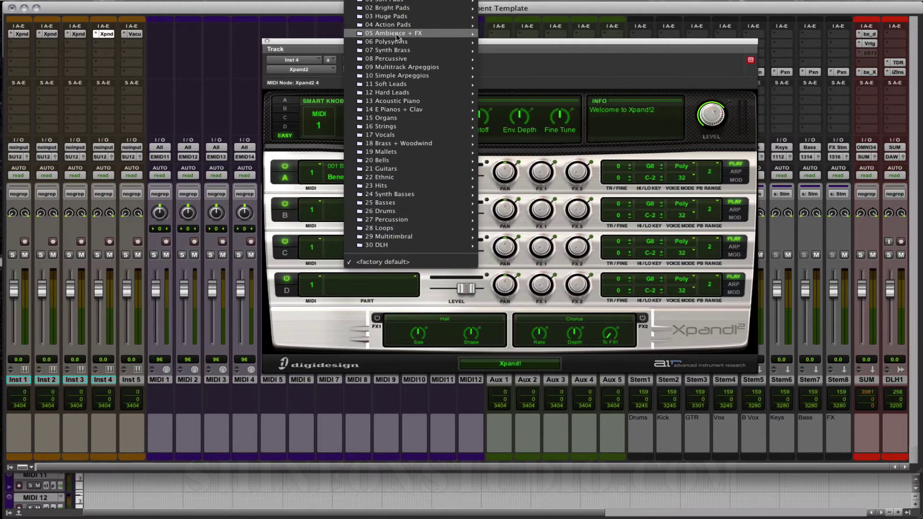
click(267, 41)
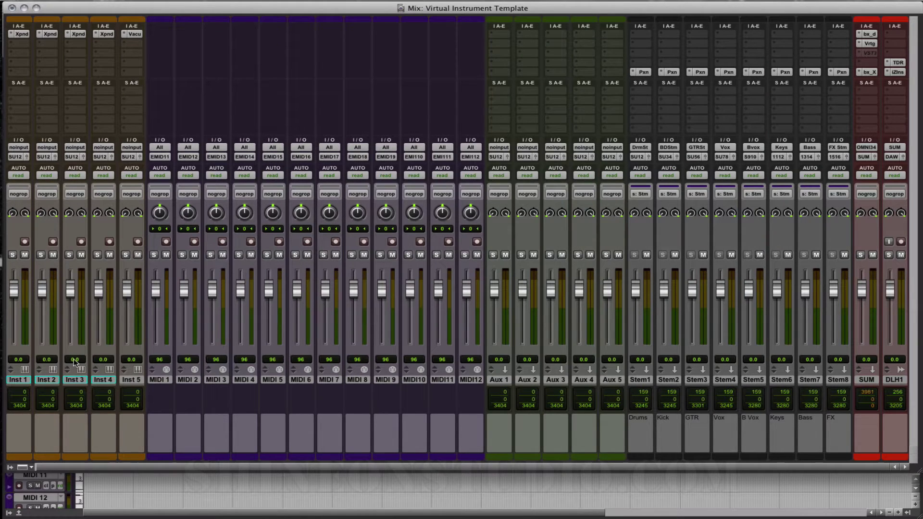
Rename the five instrument tracks Drums, Synt1, Strngs, FX and VCCM
double_click(19, 380)
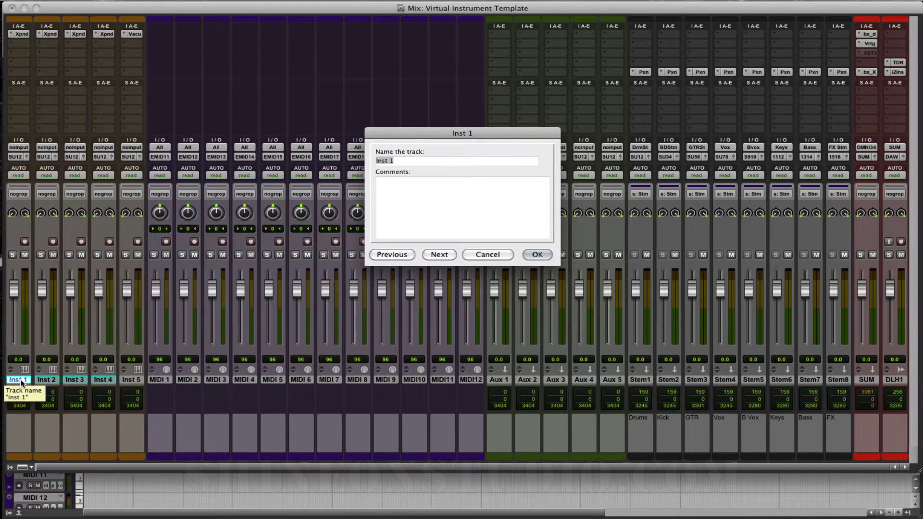
text(Drums)
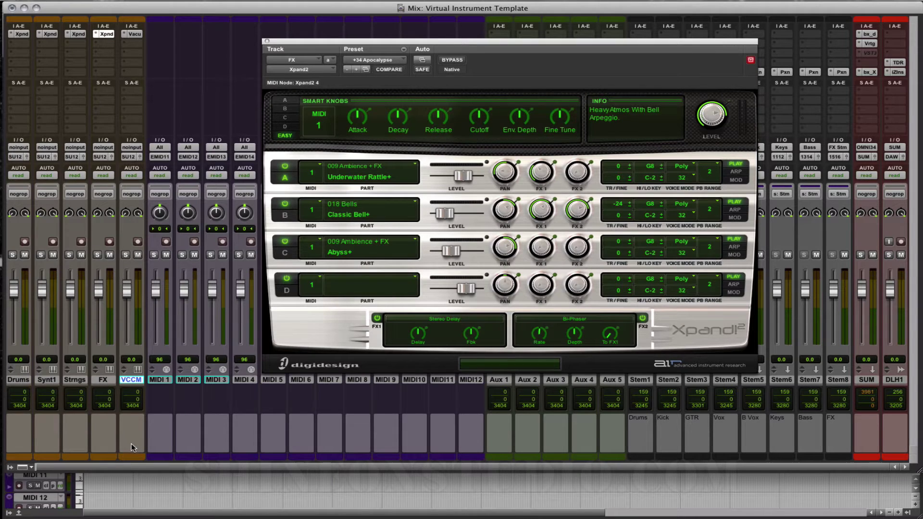
Set the VCCM track's color to None and move the color palette lower, beside the instrument tracks
double_click(132, 455)
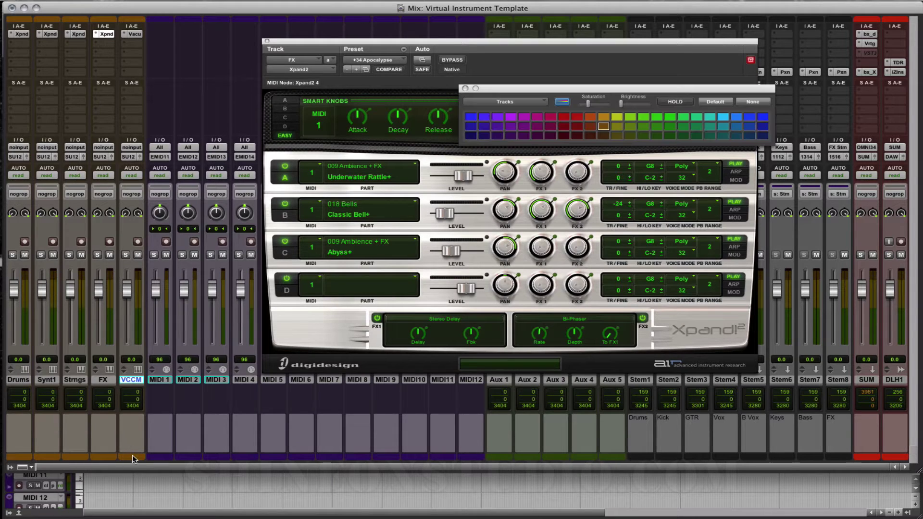
click(753, 102)
drag(747, 92, 429, 353)
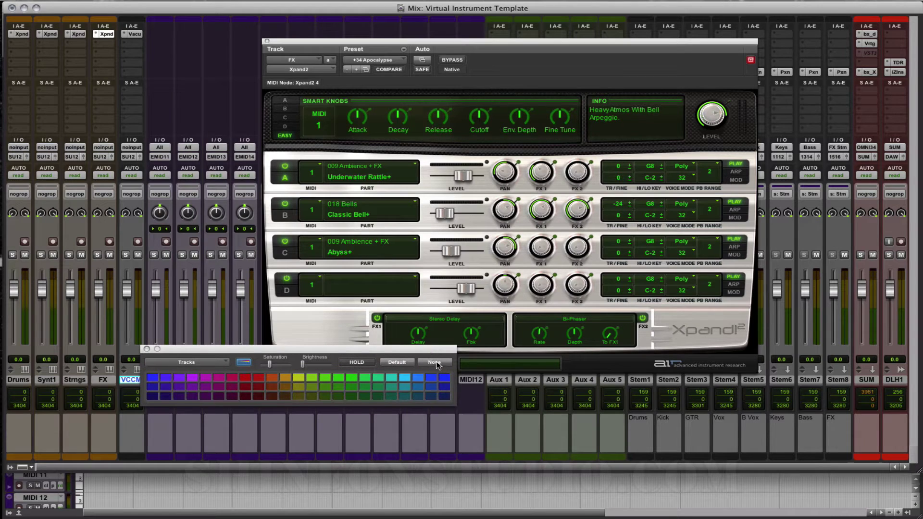
Color the Drums through FX instrument tracks dark green and move the color palette clear of the MIDI track names
click(110, 380)
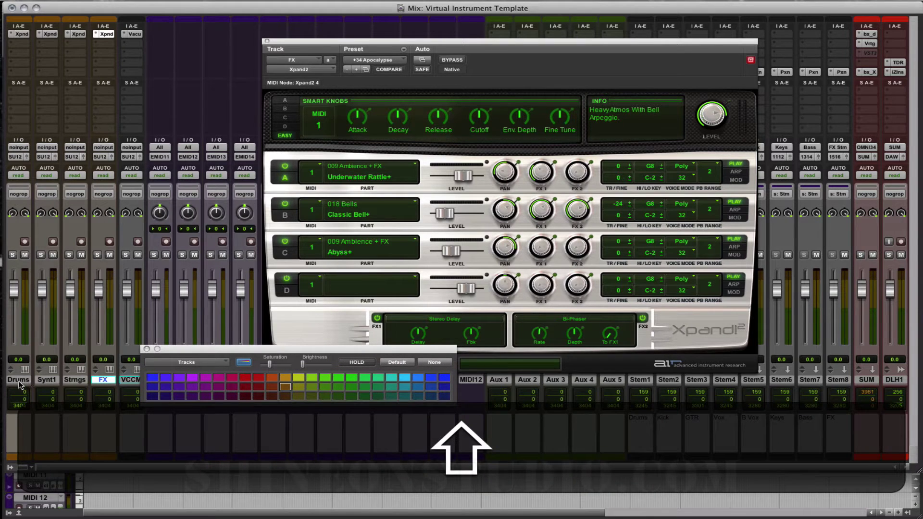
shift+click(17, 381)
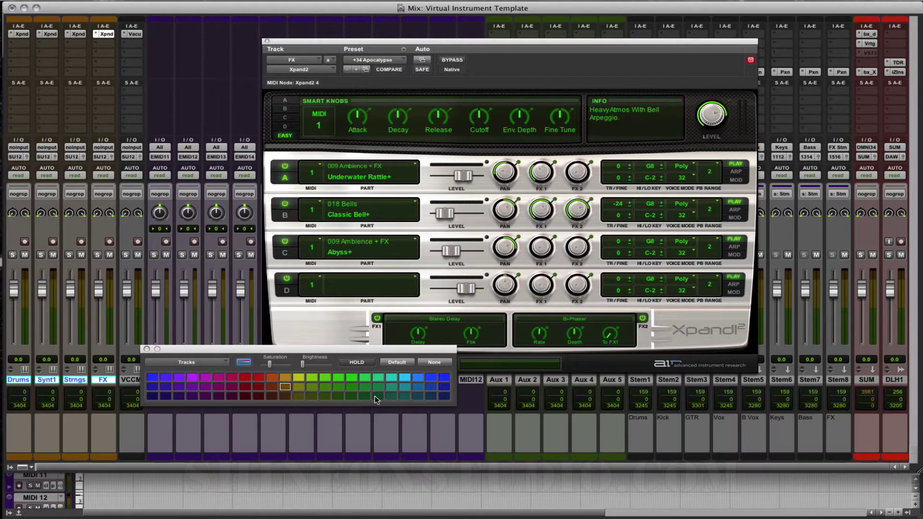
click(375, 396)
drag(171, 352, 407, 286)
Color the MIDI 1 through MIDI12 tracks dark teal
click(156, 381)
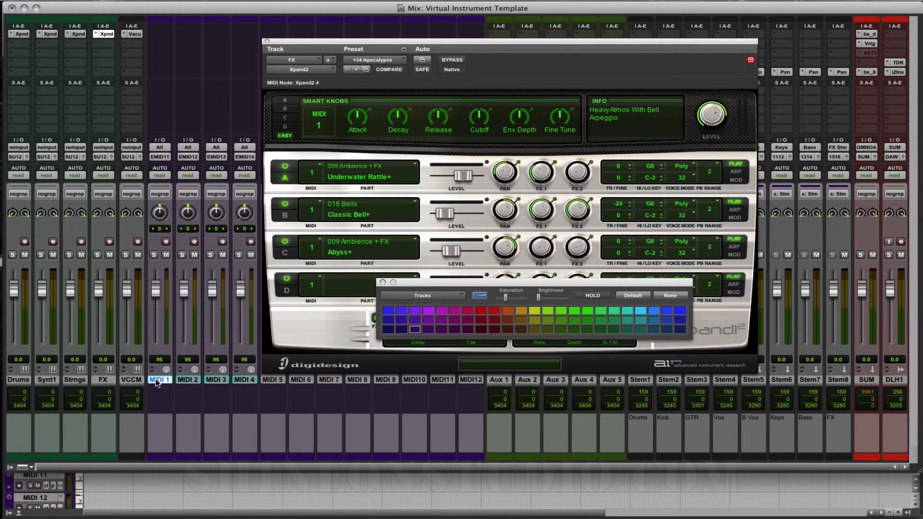
shift+click(470, 380)
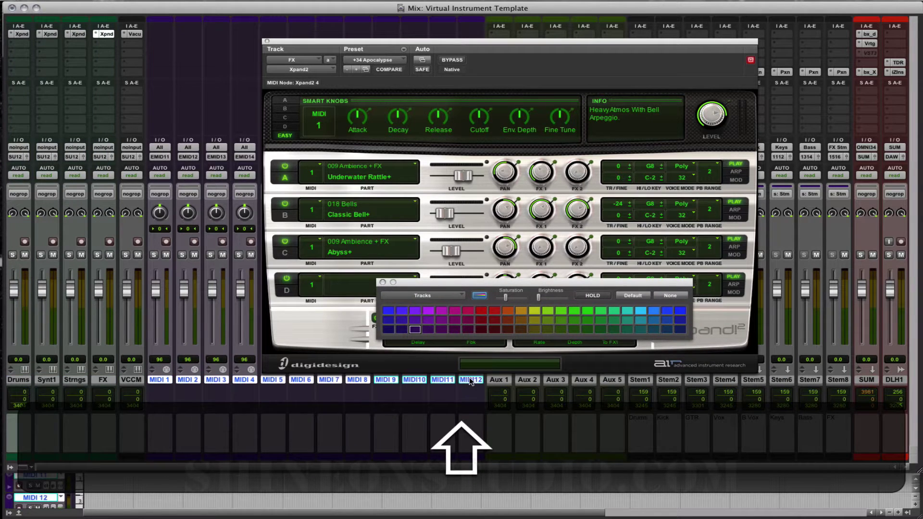
click(637, 328)
Color the Aux 1 through Aux 5 tracks medium light blue and close the Xpand2 plug-in window
click(505, 380)
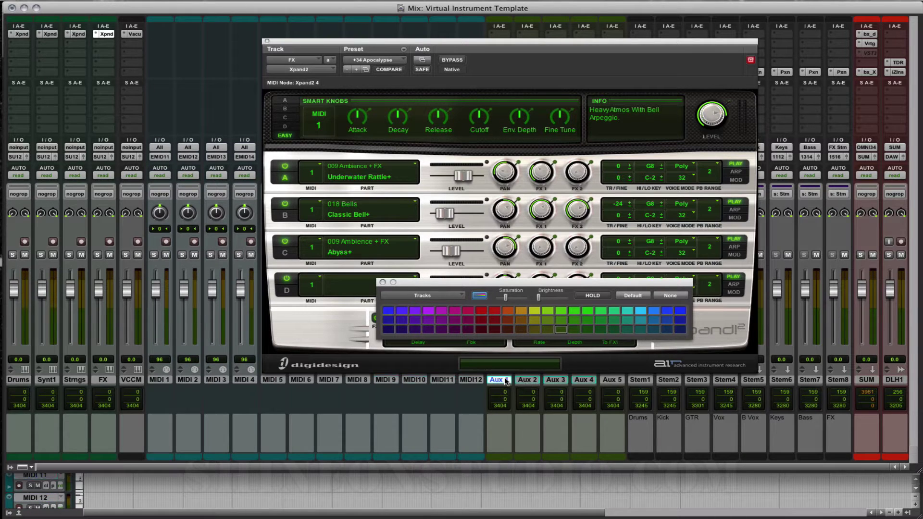
shift+click(618, 380)
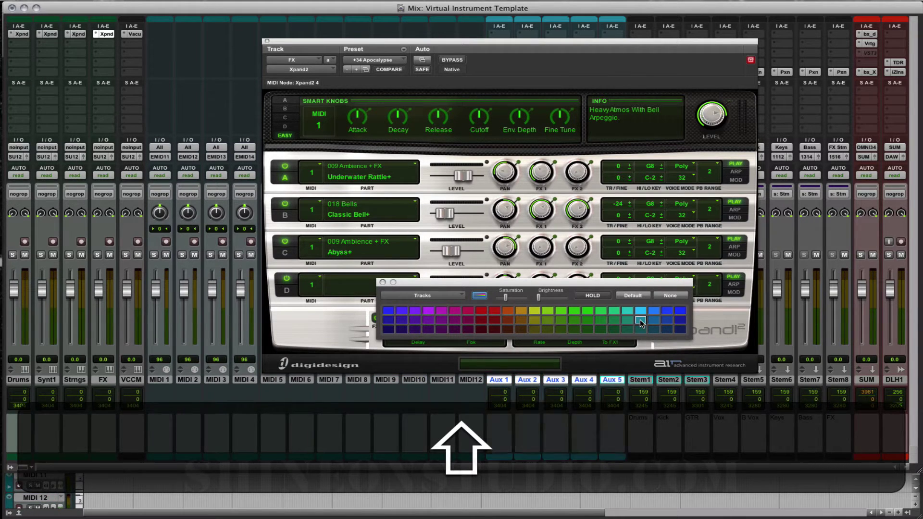
click(639, 319)
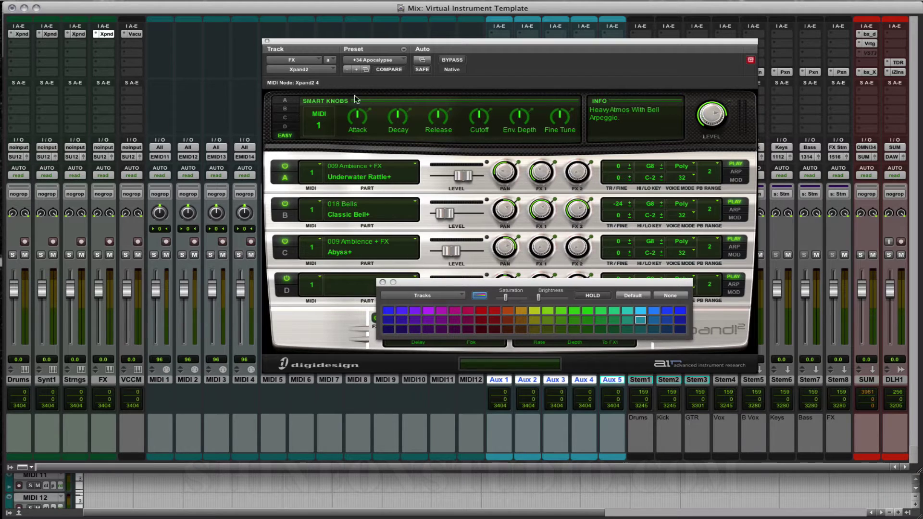
click(266, 42)
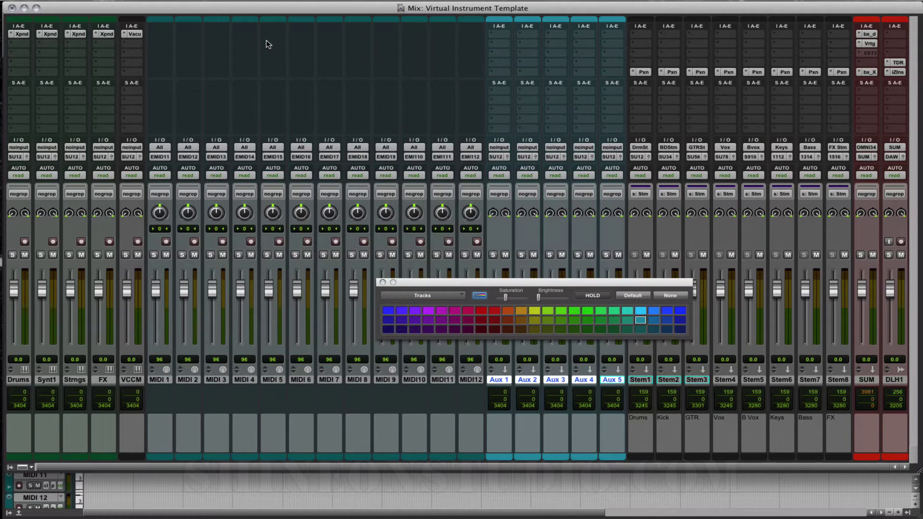
Move MIDI 1–3 directly after Drums, MIDI 4–6 after Synt1 and MIDI 7–9 after Strngs in the mixer
mouse_move(161, 379)
mouse_down()
mouse_move(215, 382)
mouse_move(40, 373)
mouse_up()
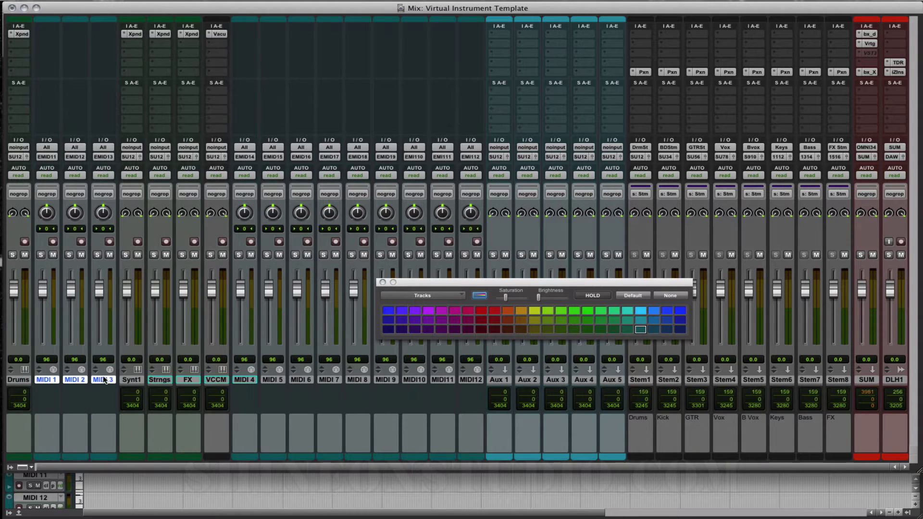
mouse_move(250, 383)
mouse_down()
mouse_move(301, 379)
mouse_move(145, 379)
mouse_move(158, 385)
mouse_up()
click(330, 380)
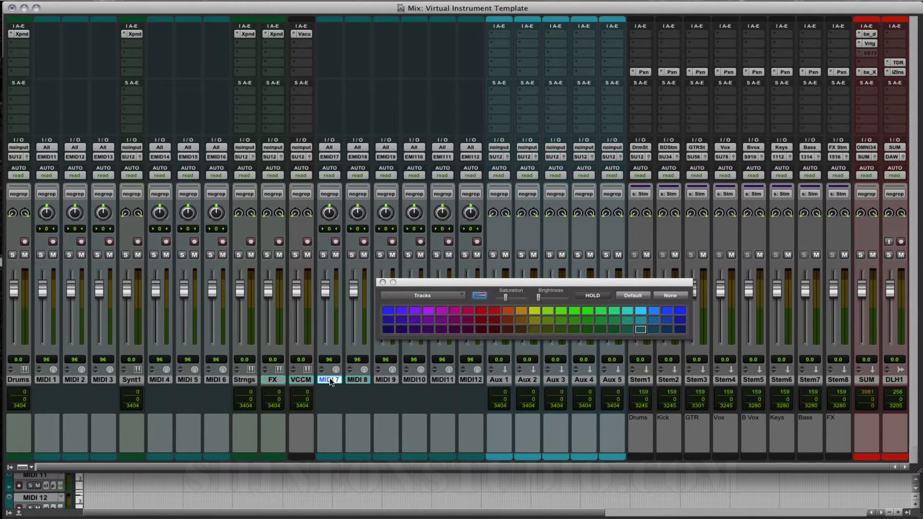
drag(328, 382, 265, 378)
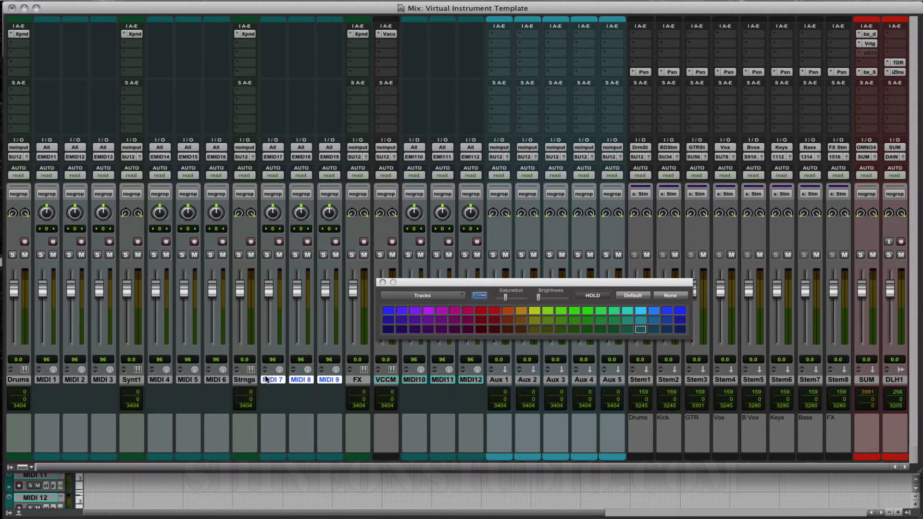
Move MIDI10–12 between the FX and VCCM tracks and close the color palette
click(407, 381)
shift+click(466, 380)
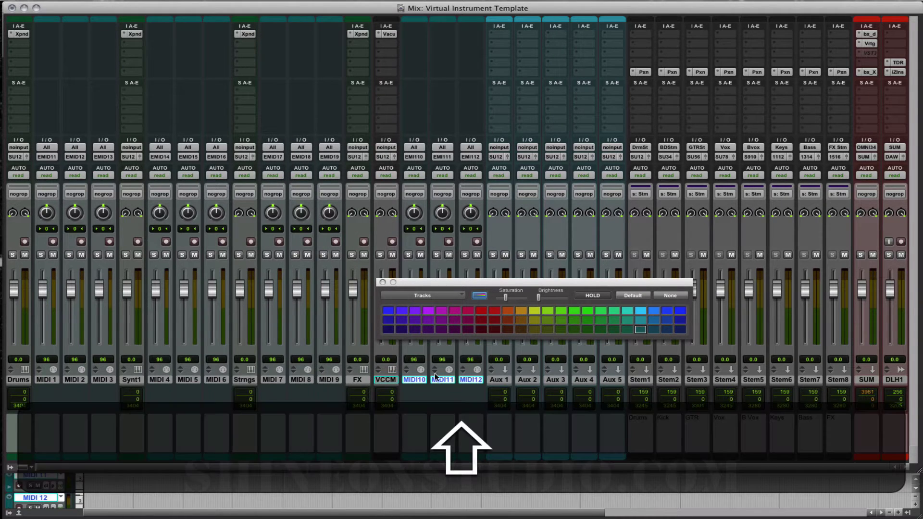
drag(410, 381, 387, 380)
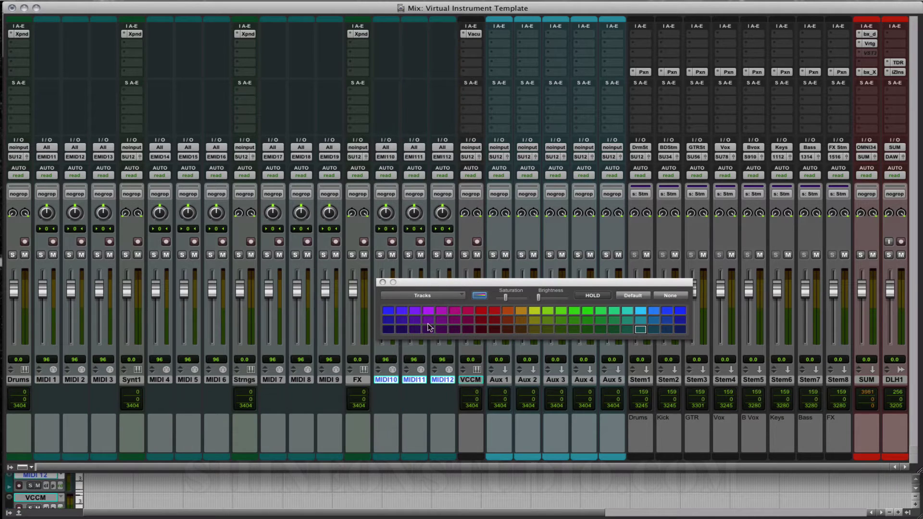
click(383, 282)
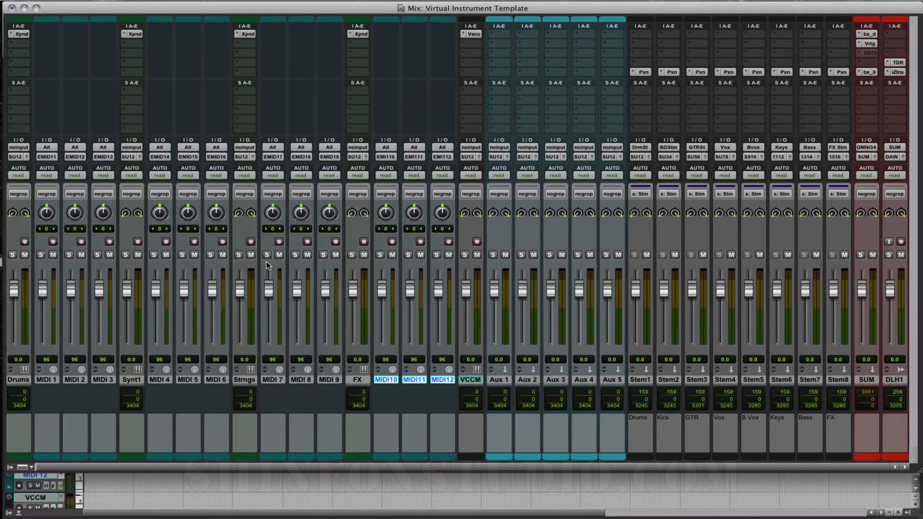
In the Drums track's Xpand2 instrument, set parts B, C and D to MIDI channels 2, 3 and 4
click(21, 34)
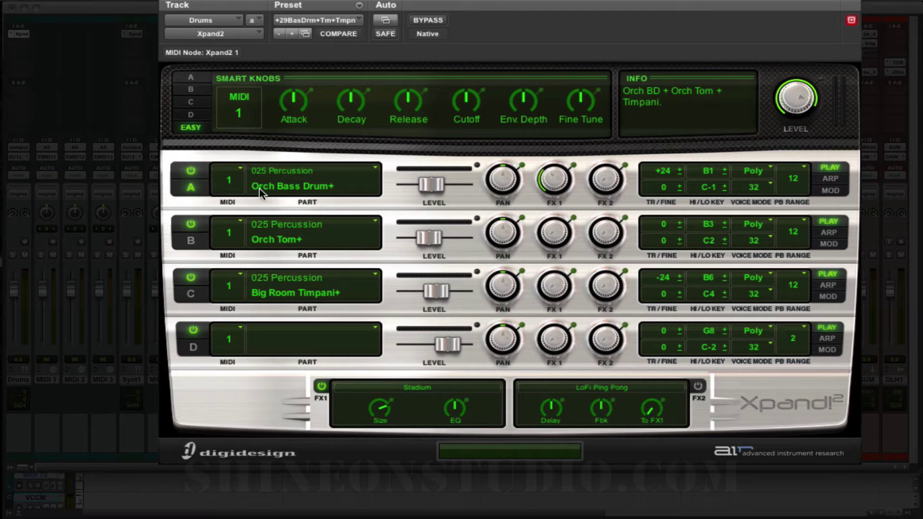
click(237, 233)
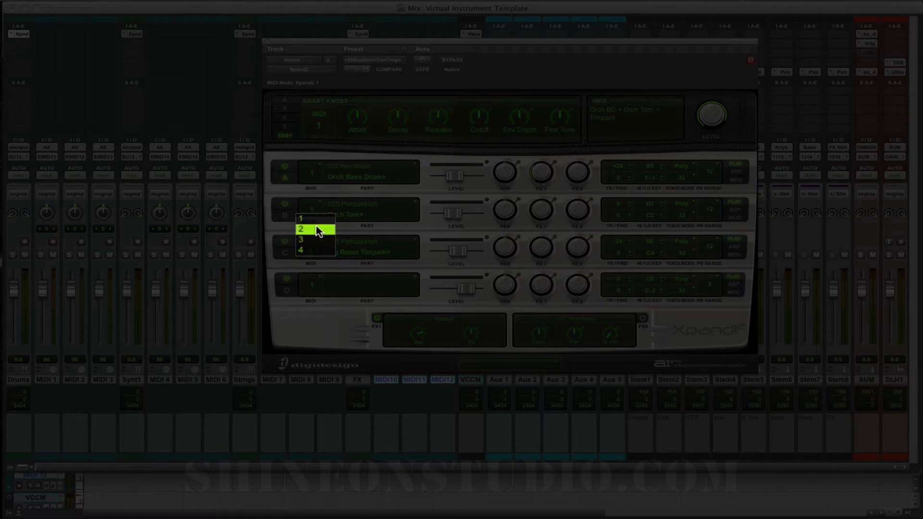
click(316, 230)
click(315, 246)
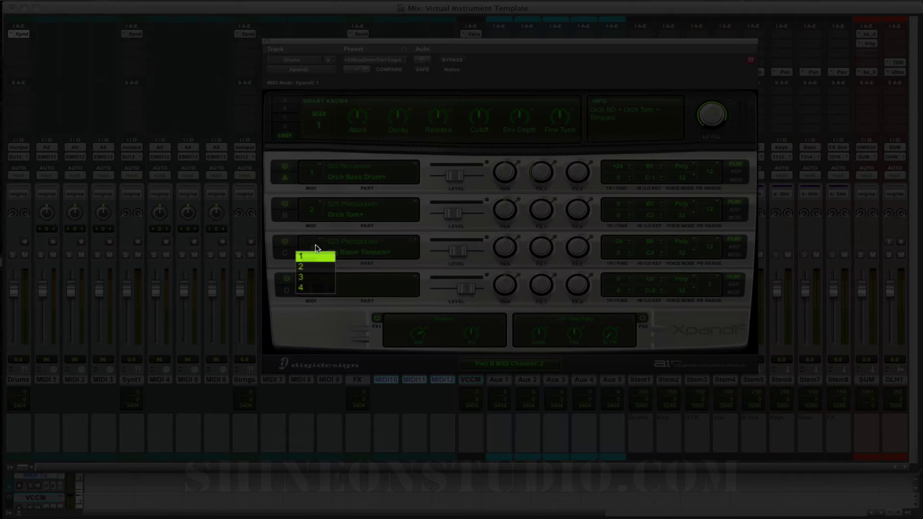
click(312, 278)
click(313, 280)
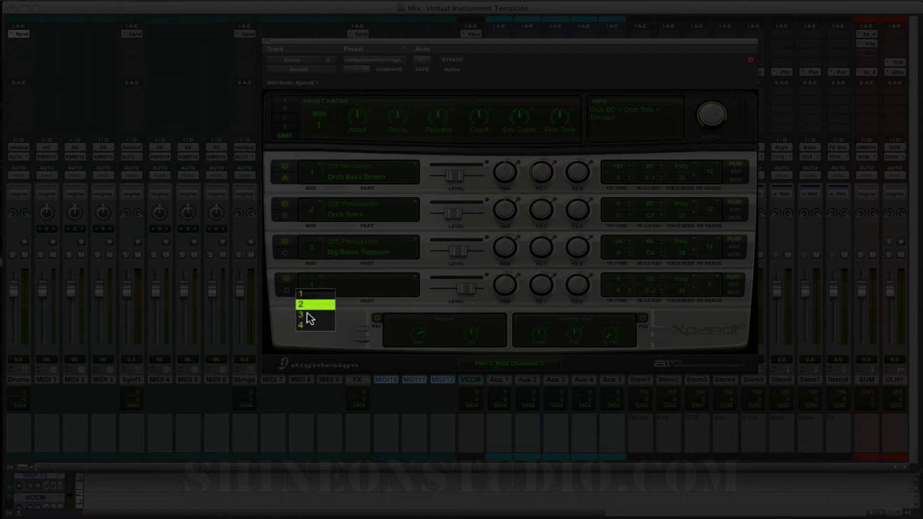
click(310, 326)
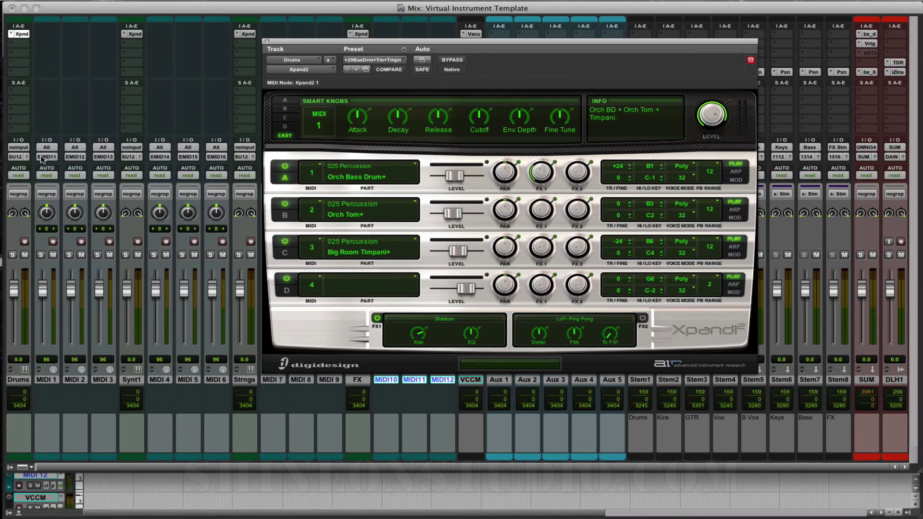
Route the MIDI 1 track's output to channel-2 of Xpand2 1
click(41, 155)
mouse_move(64, 155)
mouse_move(90, 141)
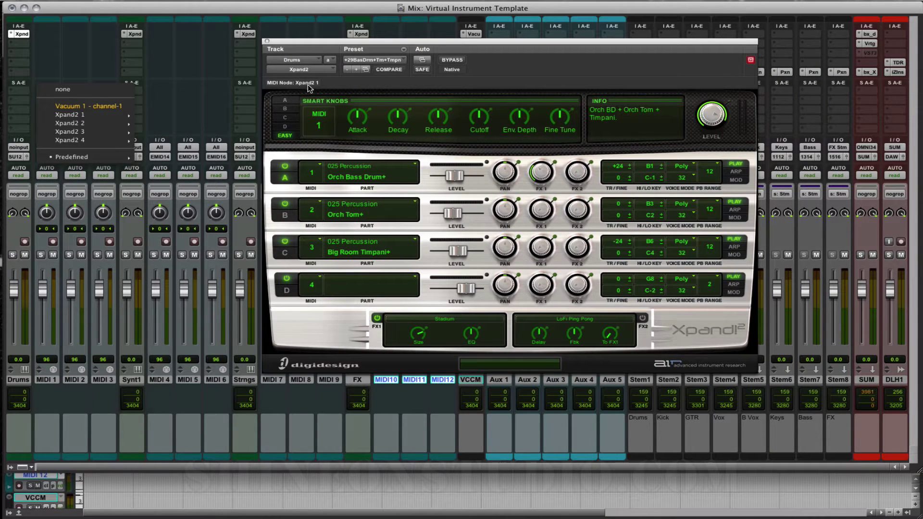
mouse_move(84, 116)
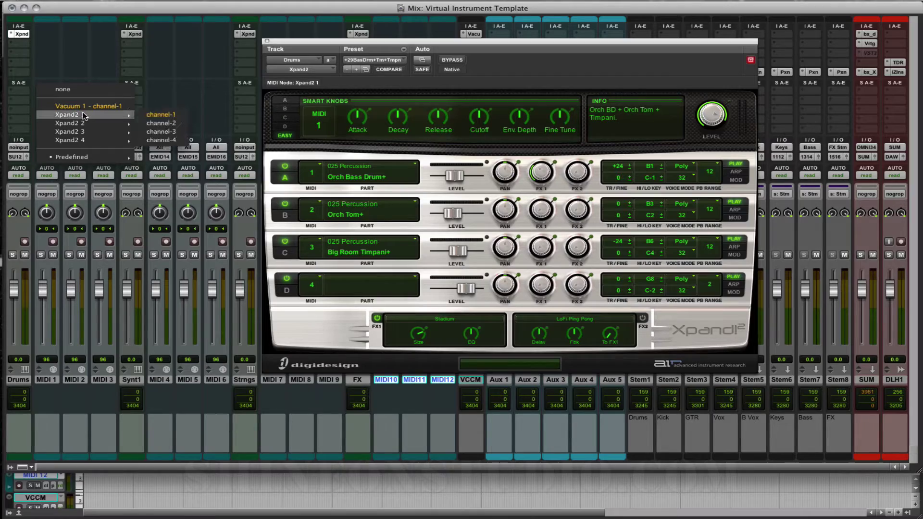
click(174, 124)
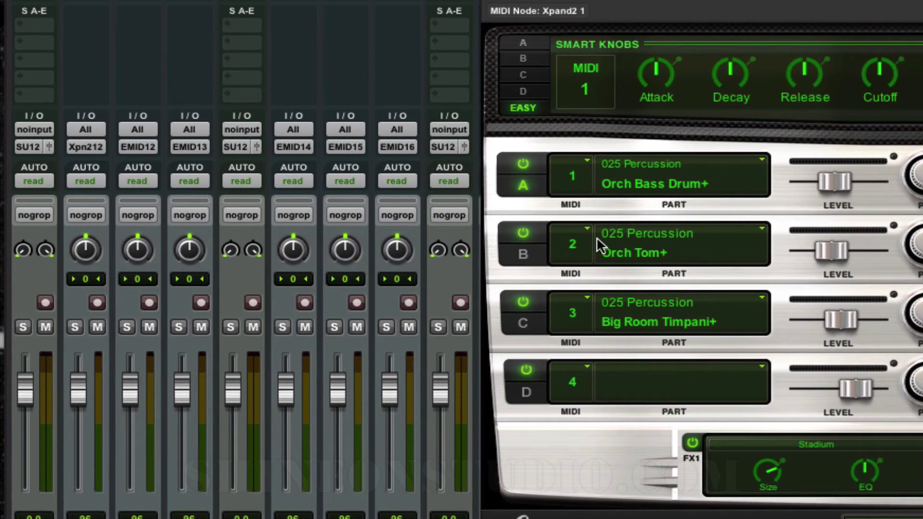
Route the MIDI 2 and MIDI 3 track outputs to channel-3 and channel-4 of Xpand2 1
click(144, 149)
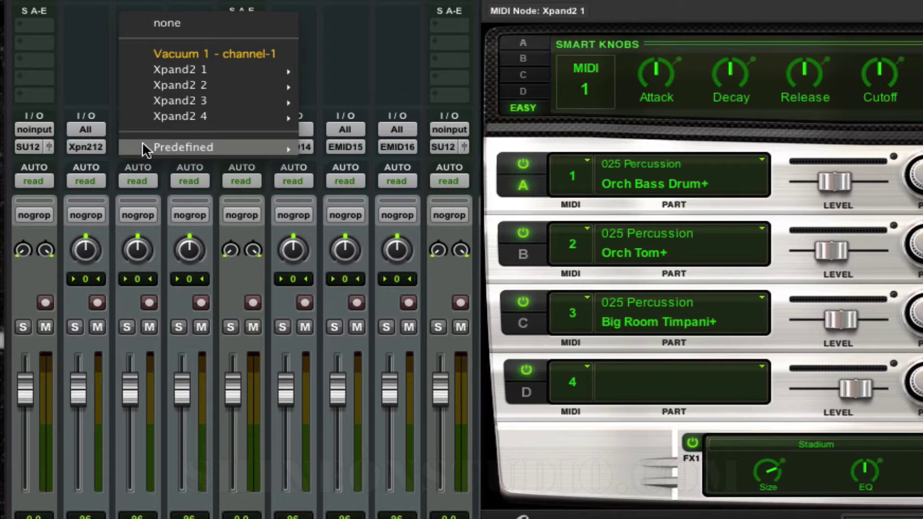
mouse_move(182, 69)
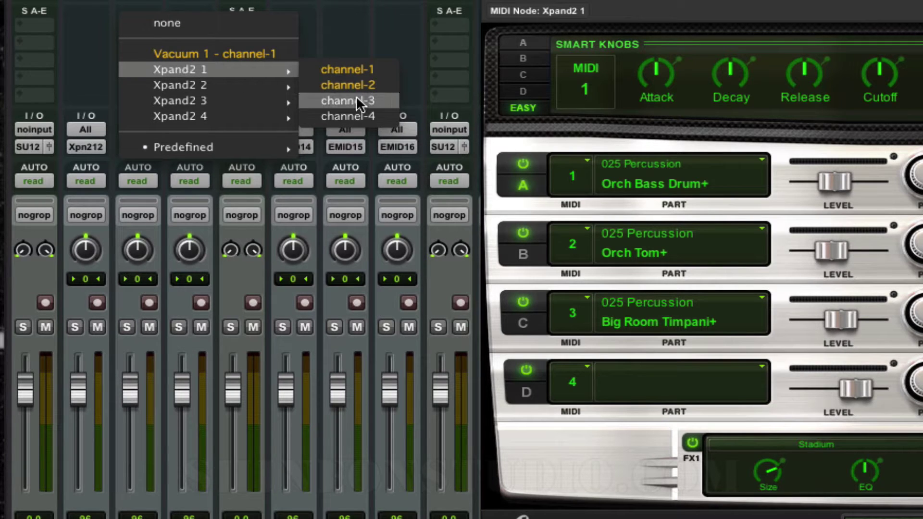
click(356, 100)
click(180, 146)
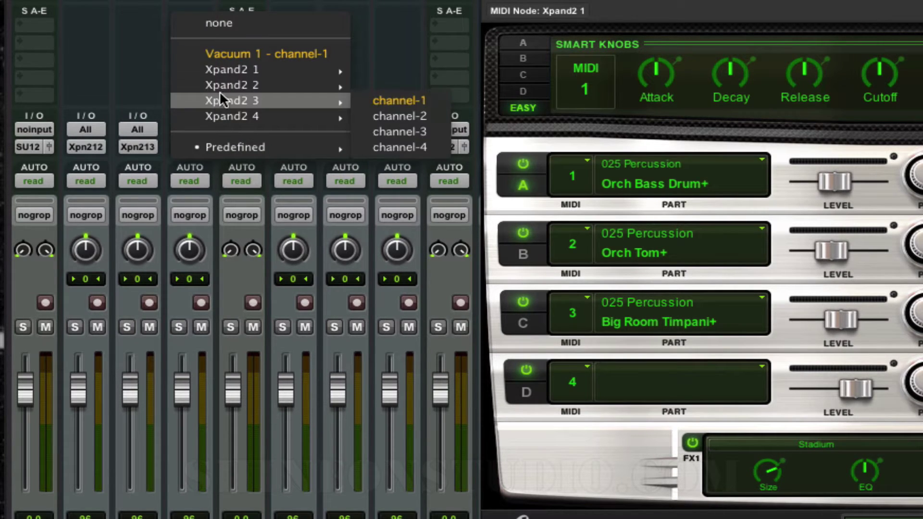
mouse_move(226, 70)
click(392, 115)
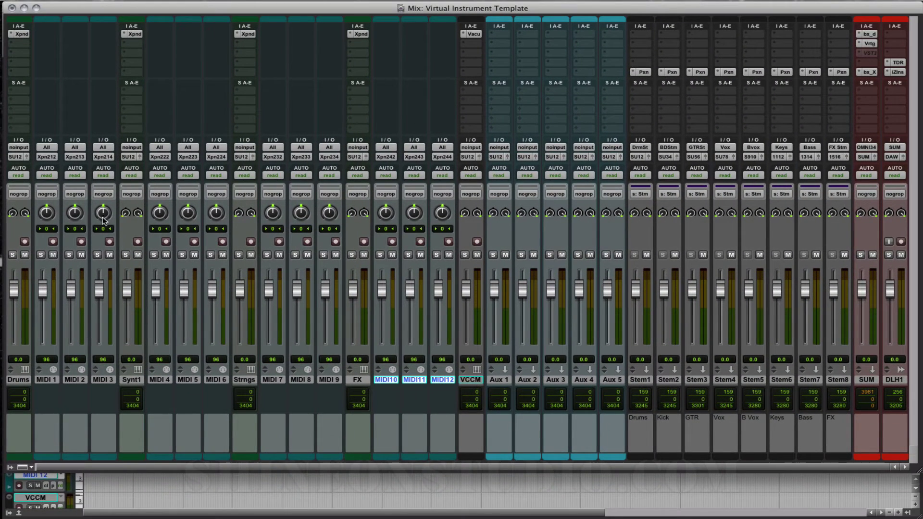
Check the MIDI 4 track's output assignment against the MIDI node of the Synt1 track's Xpand2 and close the plug-in window
click(164, 157)
mouse_move(163, 157)
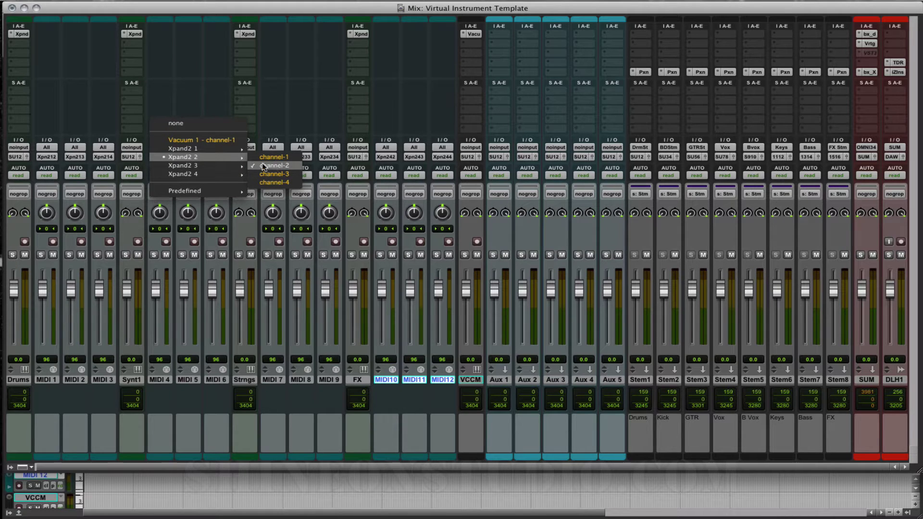
click(135, 33)
click(135, 35)
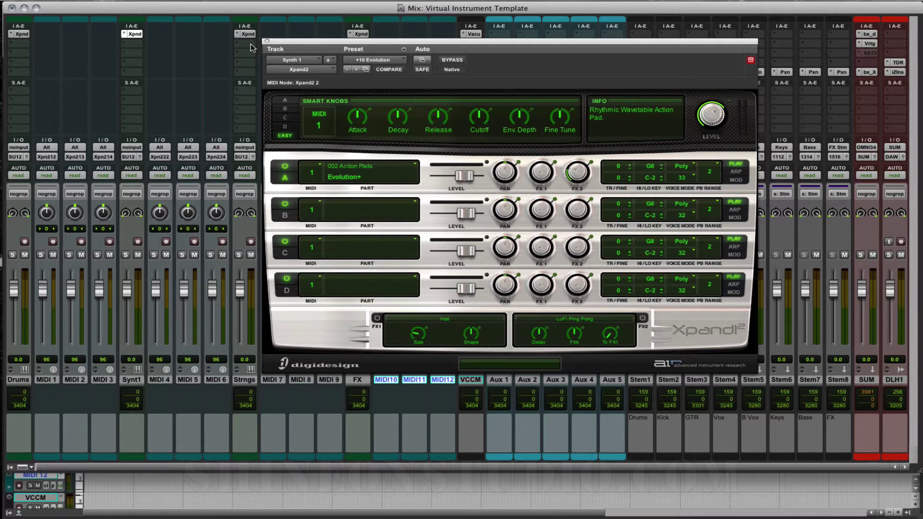
click(267, 42)
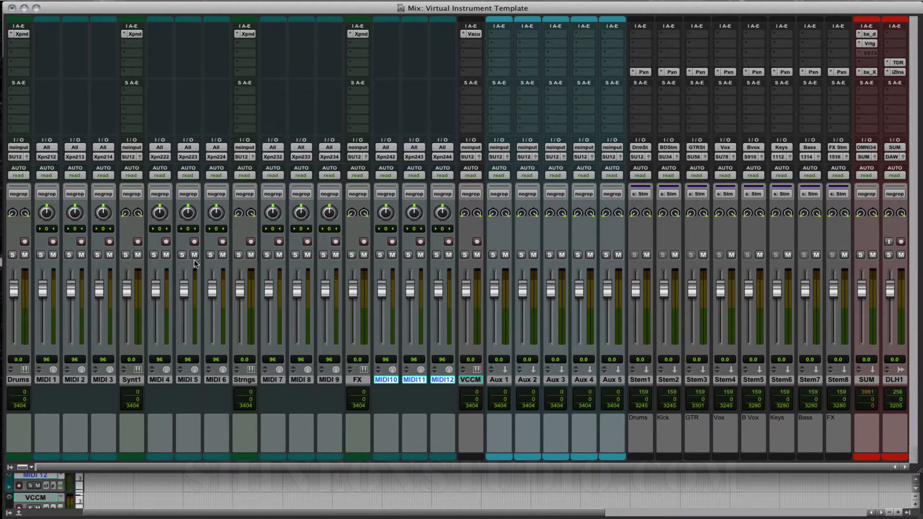
Select the MIDI 1 through MIDI12 tracks, excluding the Synt1, Strngs and FX instrument tracks between them
shift+click(48, 379)
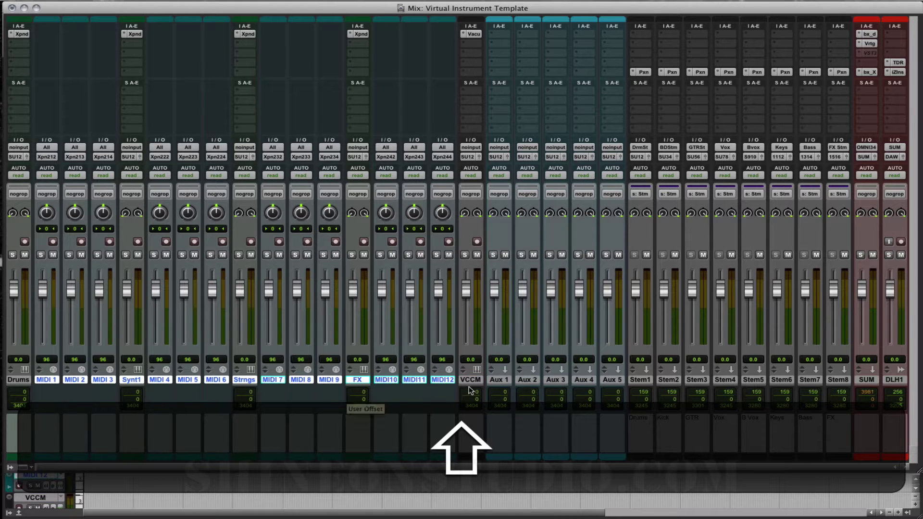
super+click(354, 379)
super+click(248, 379)
super+click(130, 380)
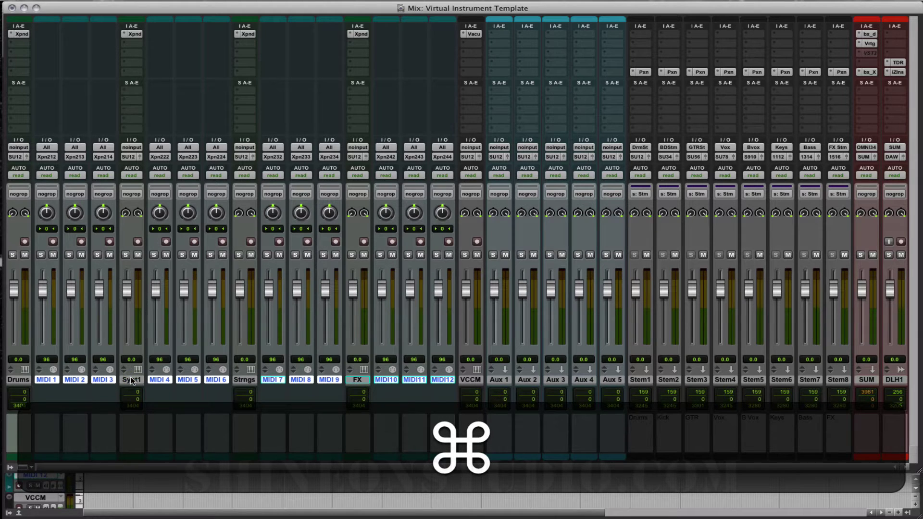
Start batch-renaming the selected tracks, naming MIDI 1, MIDI 2 and MIDI 3 as 1-2, 1-3 and 1-4
right_click(53, 380)
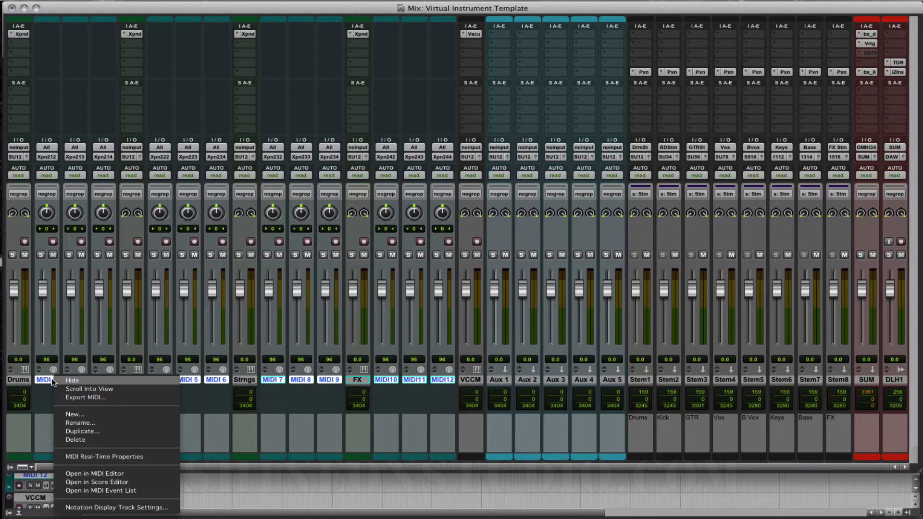
click(65, 423)
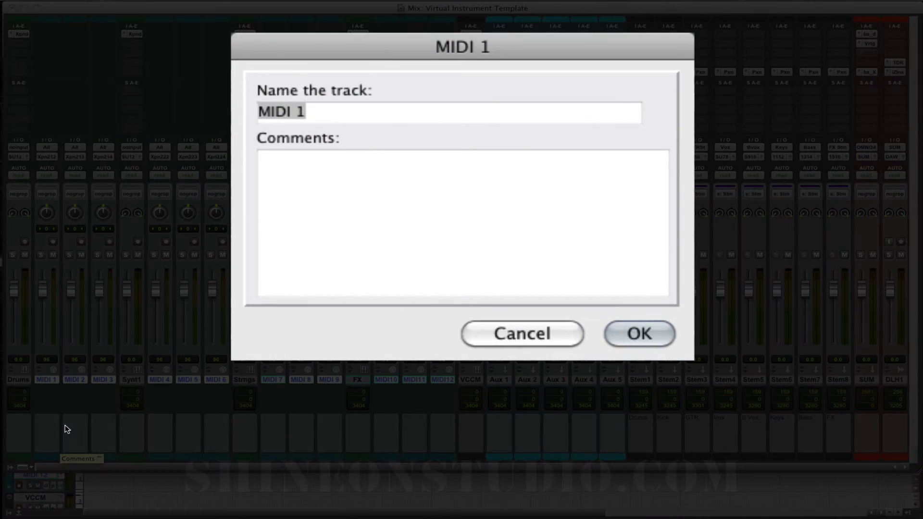
text(1-2)
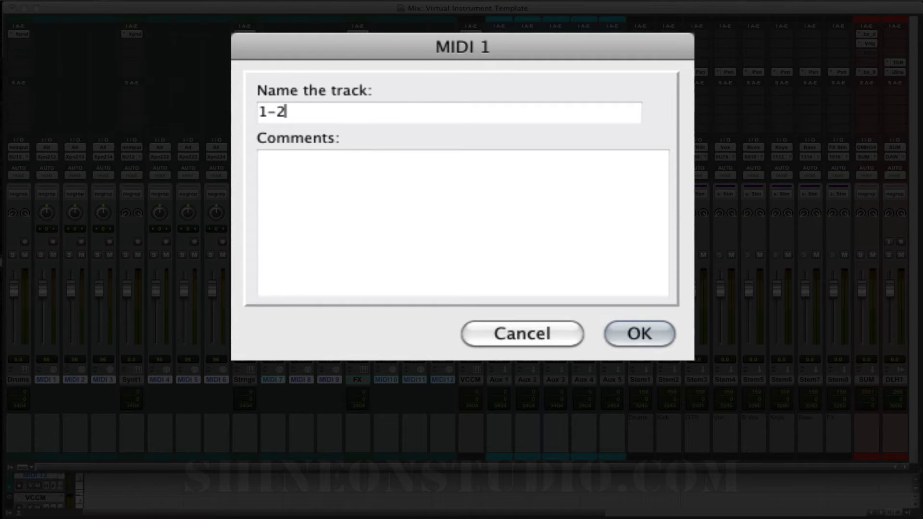
key(Return)
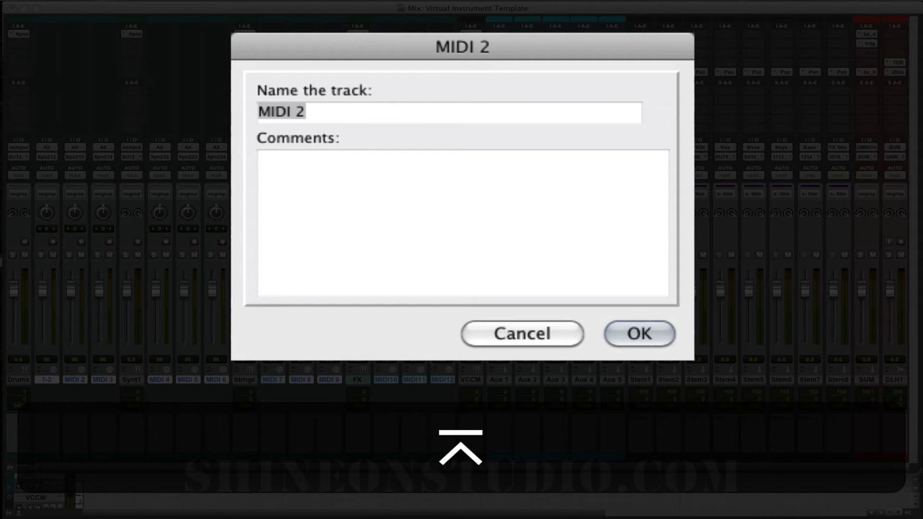
text(1-3)
key(Return)
text(1-4)
key(Return)
Rename the MIDI 4, MIDI 5 and MIDI 6 tracks as 2-2, 2-3 and 2-4
text(2-2)
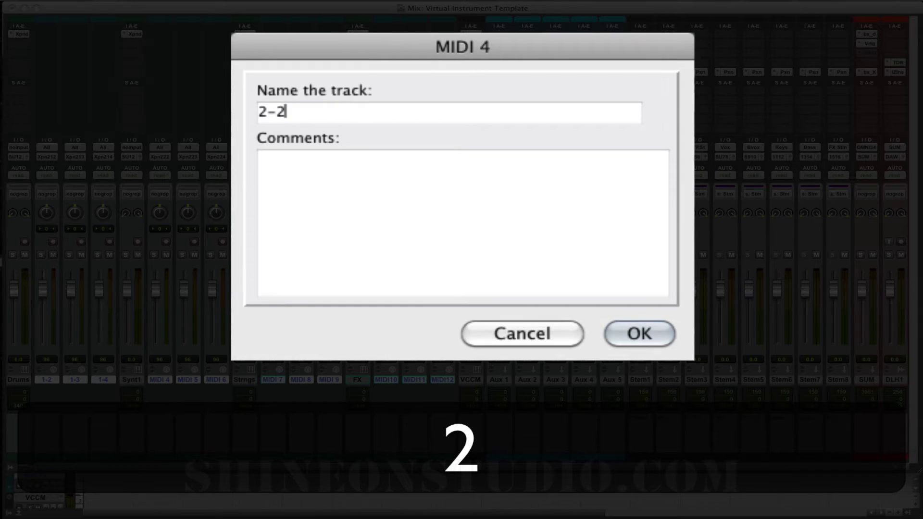
key(Return)
text(2-3)
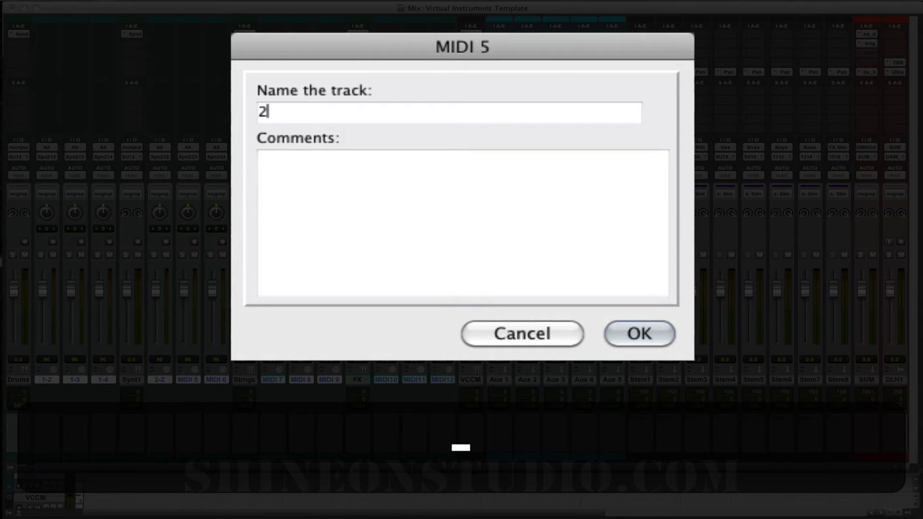
key(Return)
text(2-4)
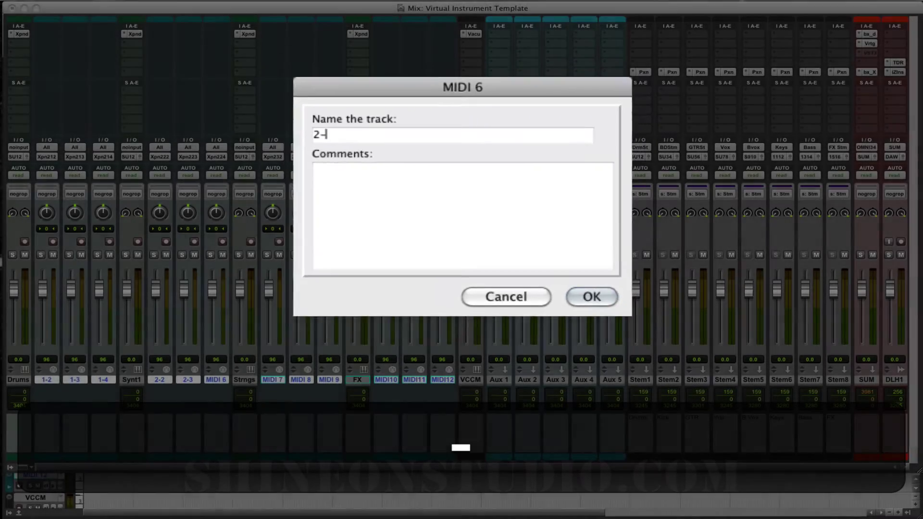
key(Return)
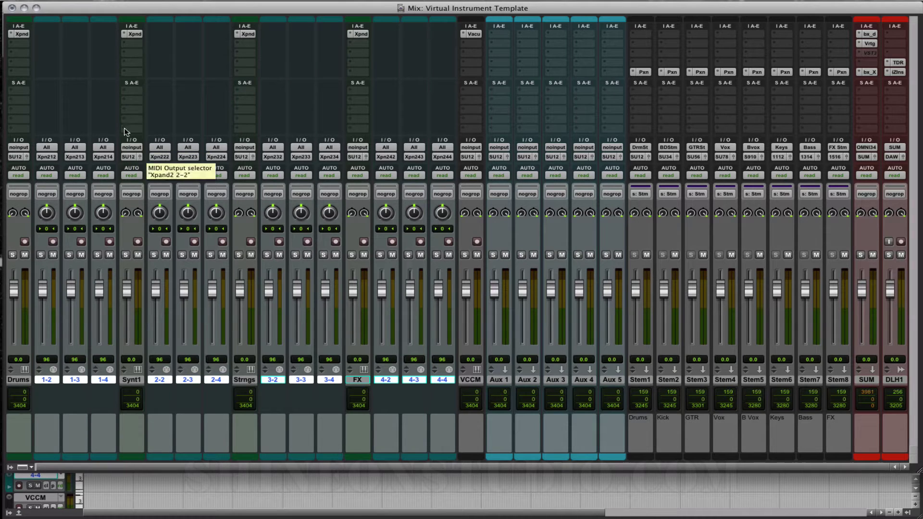
Load the Time Fluctum+ sound from 009 Ambience + FX into part B of the Synt1 track's Xpand2
click(134, 34)
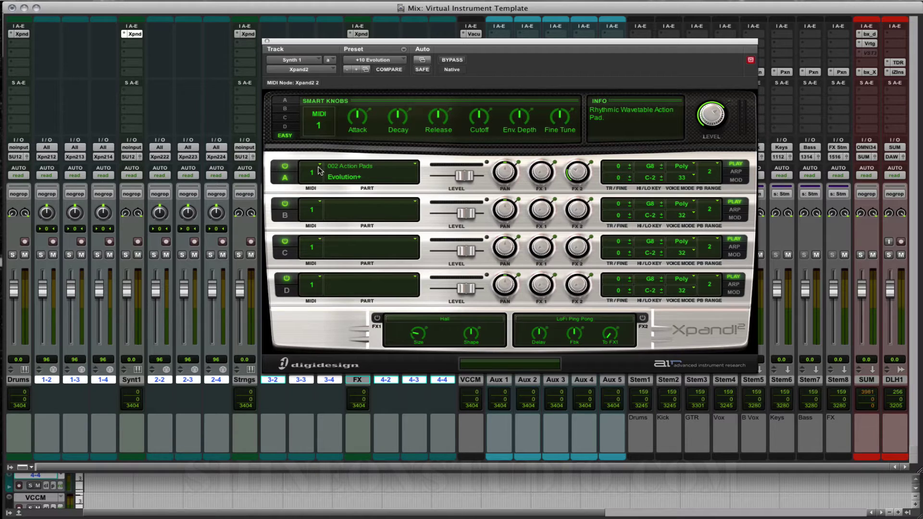
click(416, 205)
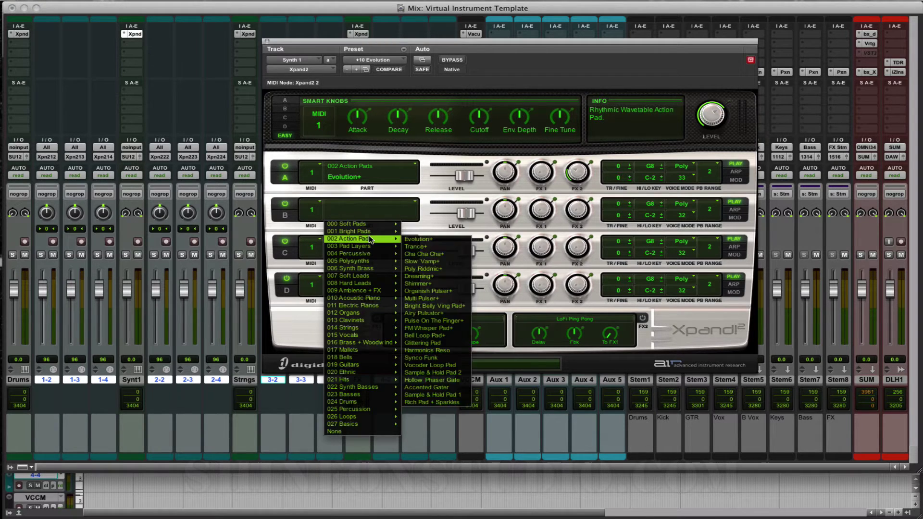
mouse_move(363, 274)
mouse_move(365, 291)
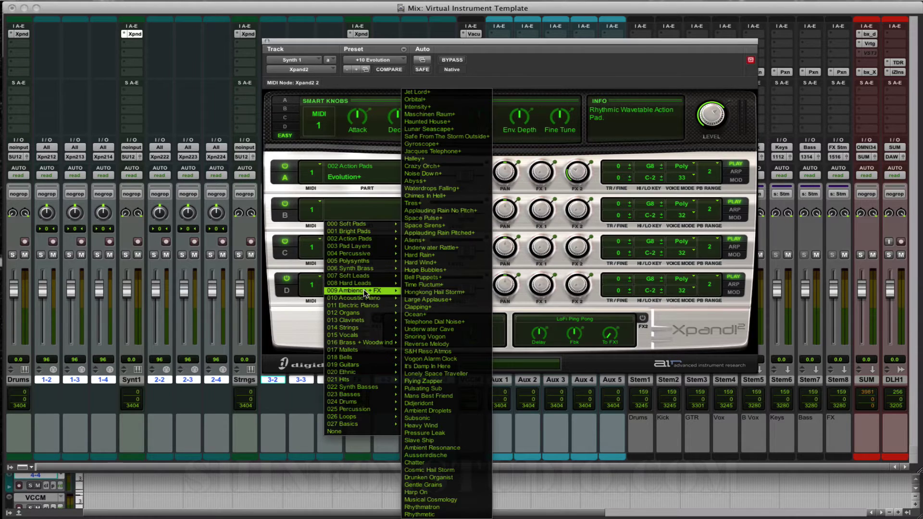
click(433, 284)
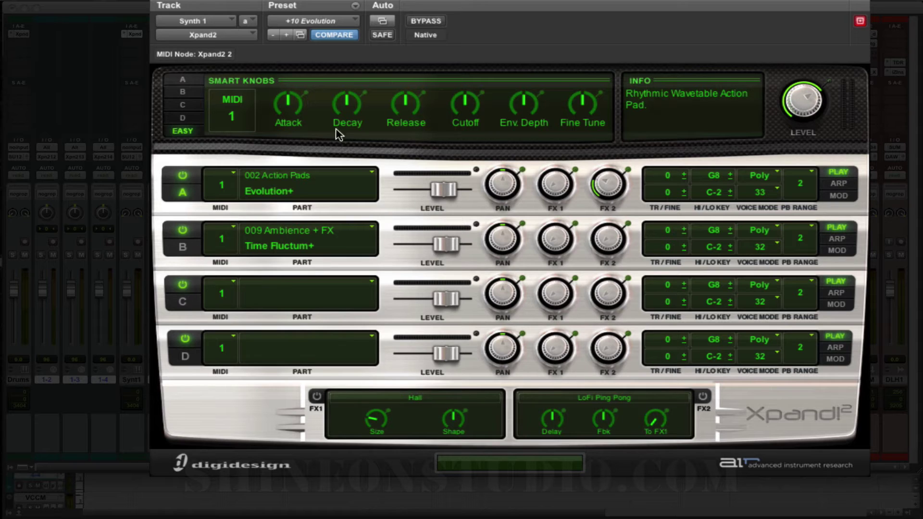
Assign part B to MIDI channel 1, toggle part C off and back on, and close the Xpand2 window
click(232, 234)
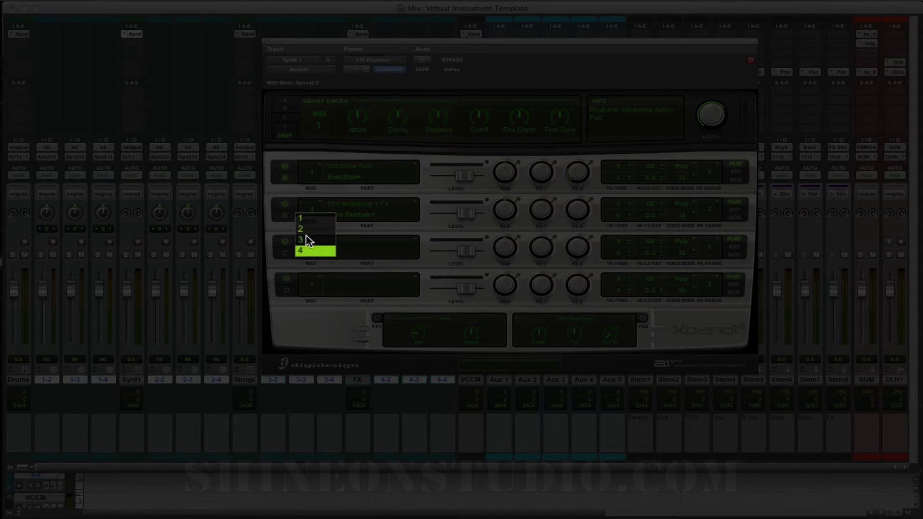
click(309, 218)
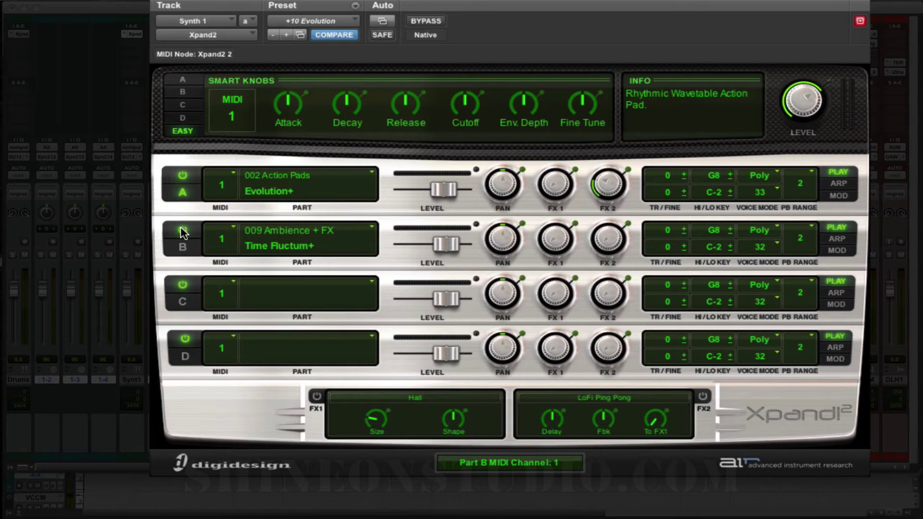
click(181, 287)
click(181, 287)
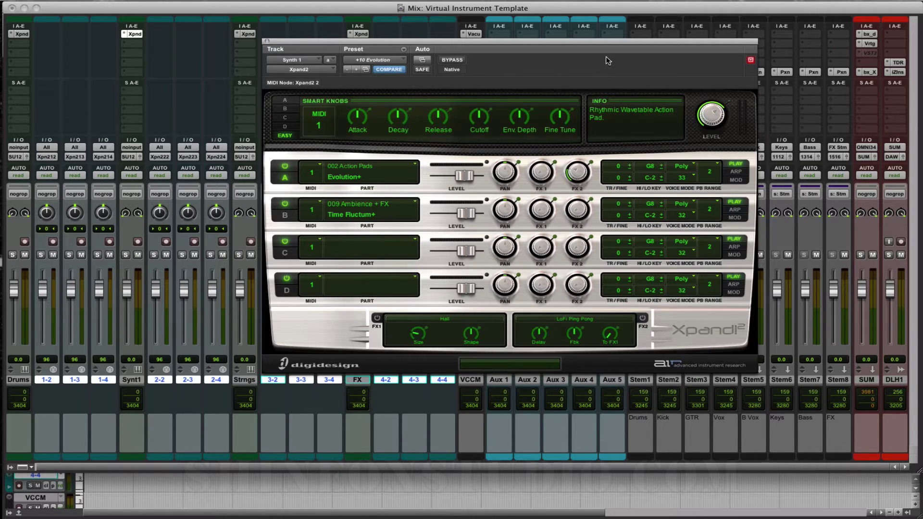
click(268, 42)
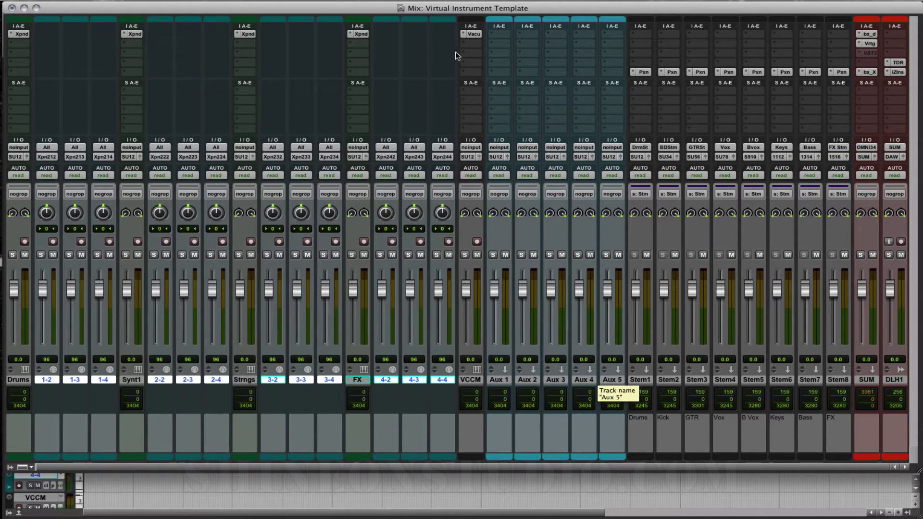
Open the I/O Setup and review the list of bus paths and their output mapping
click(350, 0)
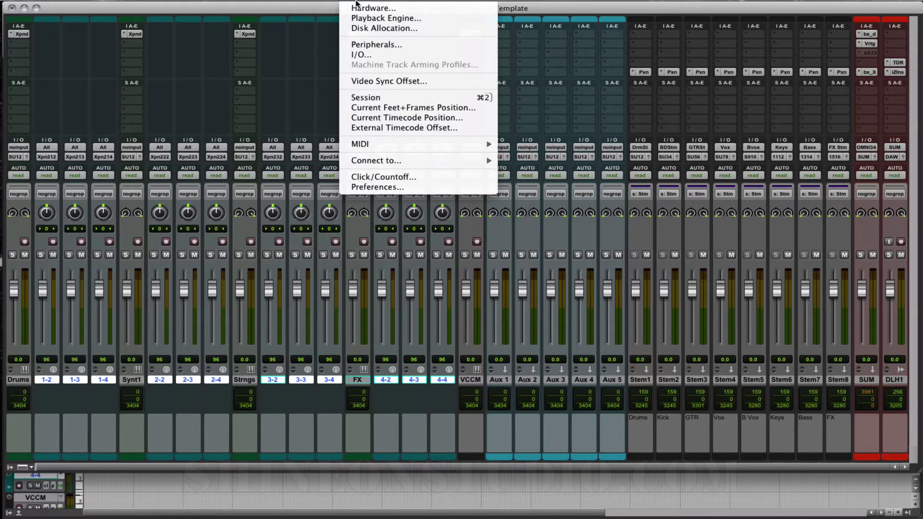
click(363, 52)
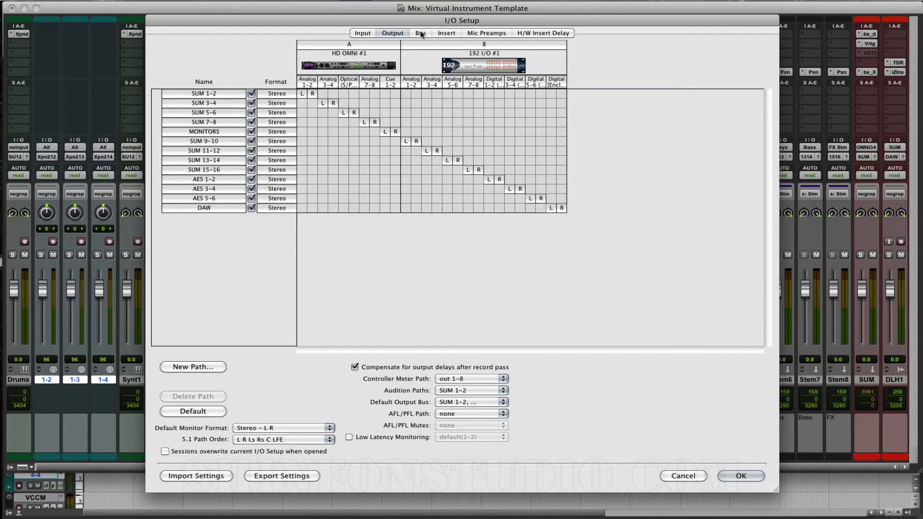
click(420, 31)
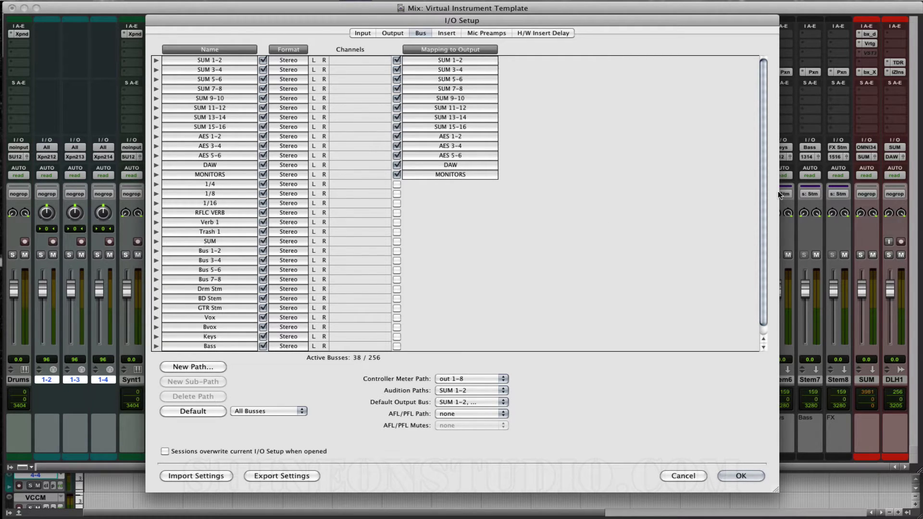
scroll(767, 227, down, 1)
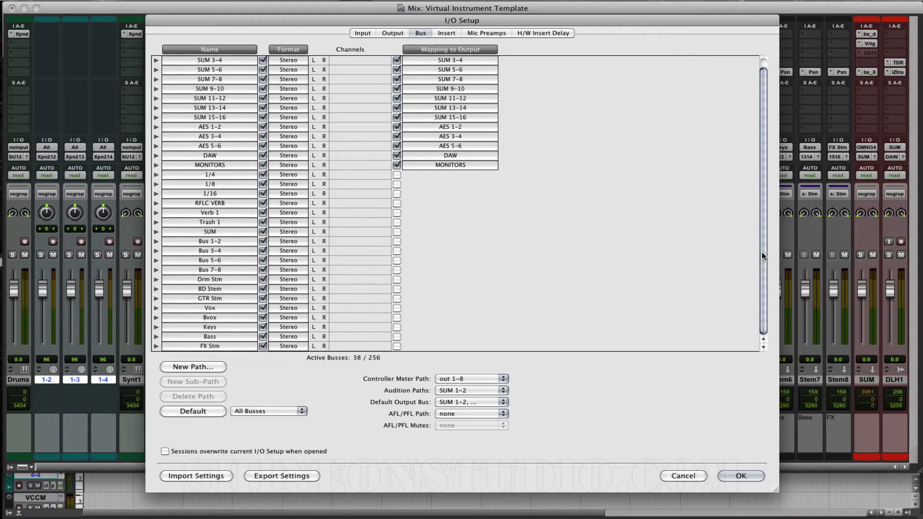
Re-enter the name Bus 1-2 for the bus path below SUM and accept the I/O Setup
click(211, 240)
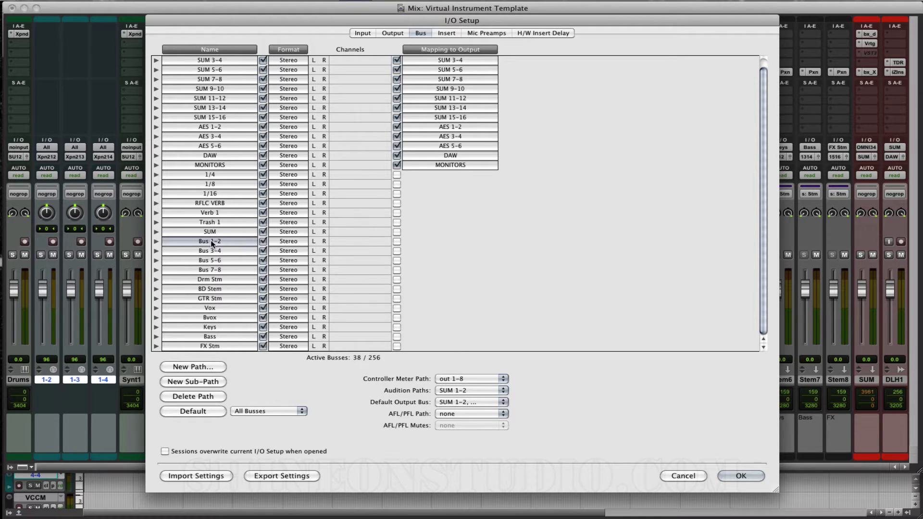
double_click(210, 240)
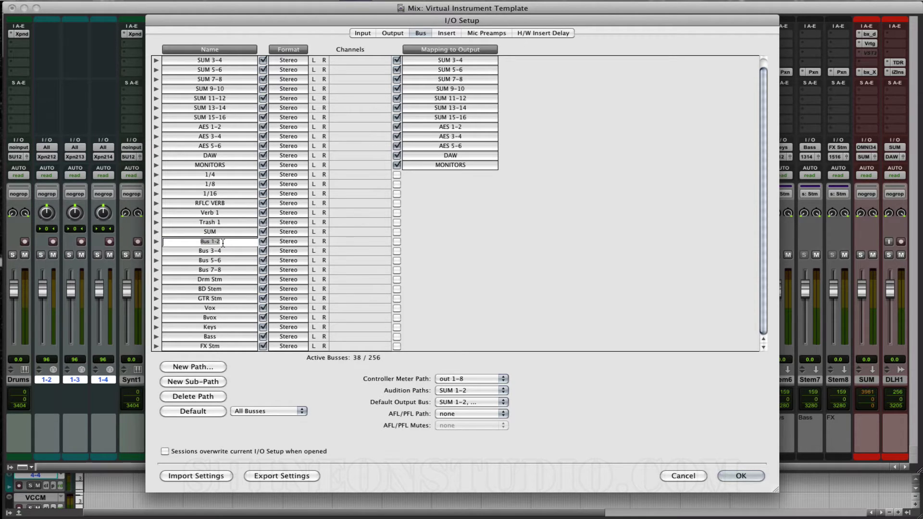
text(Bus)
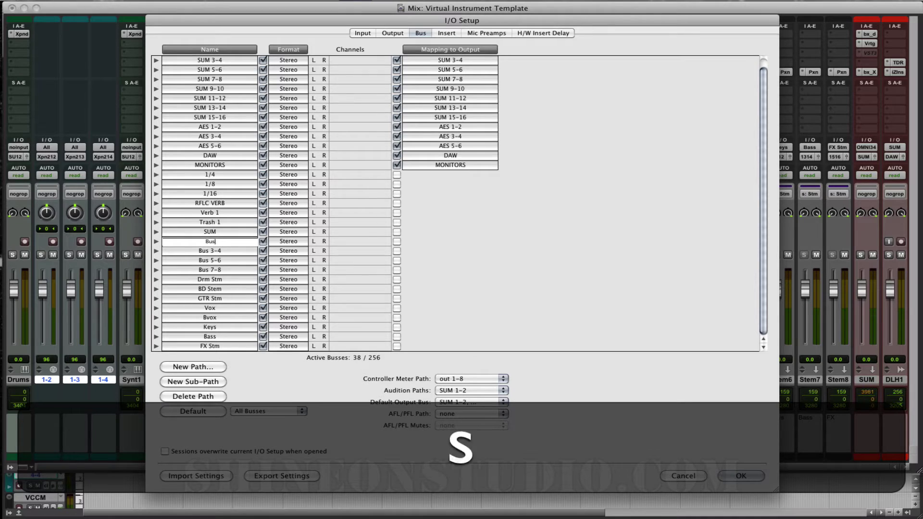
text( 1-2)
key(Return)
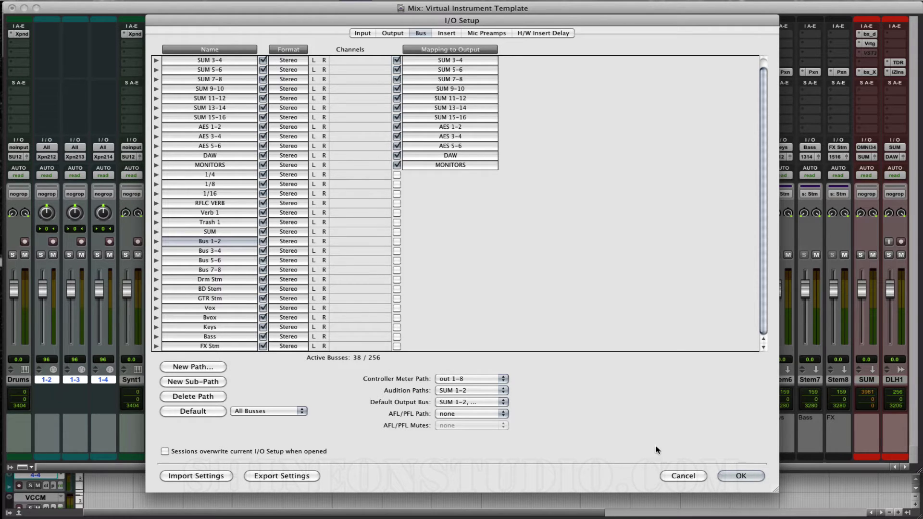
click(736, 474)
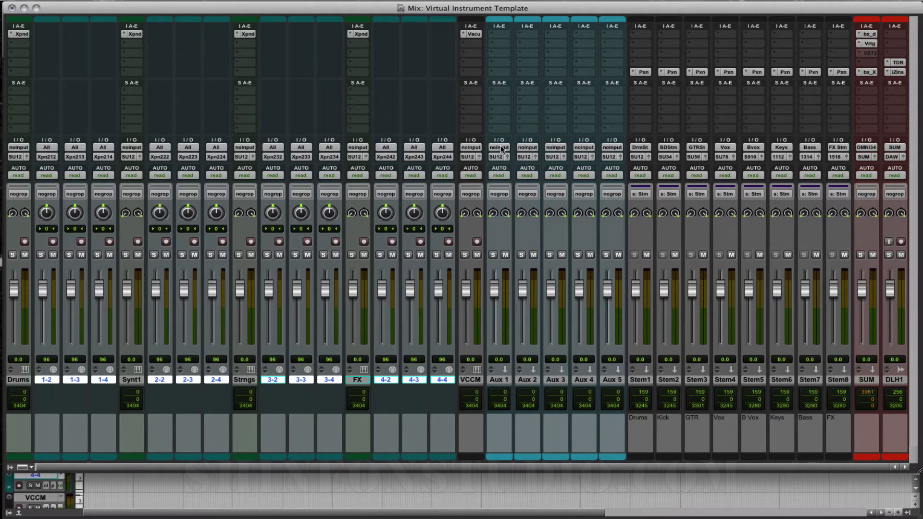
Set the input of the Aux 1 track to the stereo bus 1/4
click(502, 148)
mouse_move(513, 173)
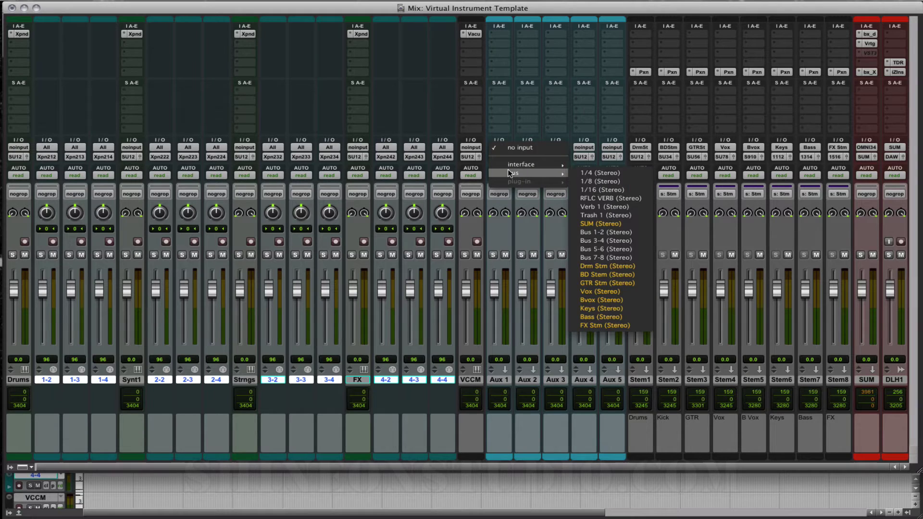
click(617, 174)
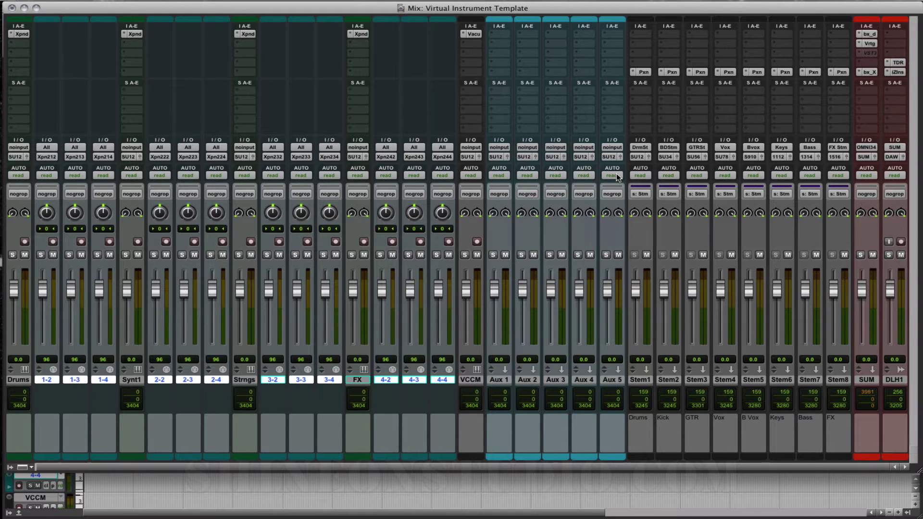
Insert the stereo H-Delay on Aux 1's first insert slot, load its Quarter Note Delay Outro preset and close the plug-in window
click(490, 31)
mouse_move(504, 73)
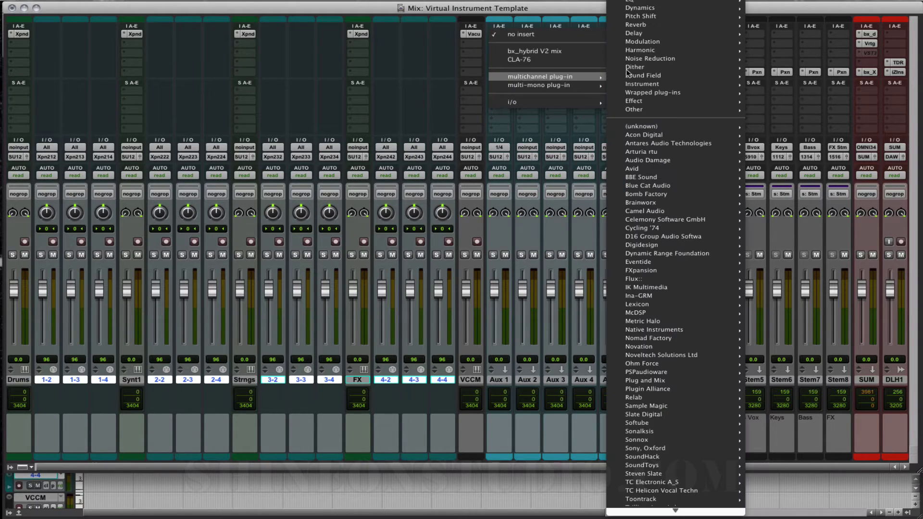
mouse_move(726, 33)
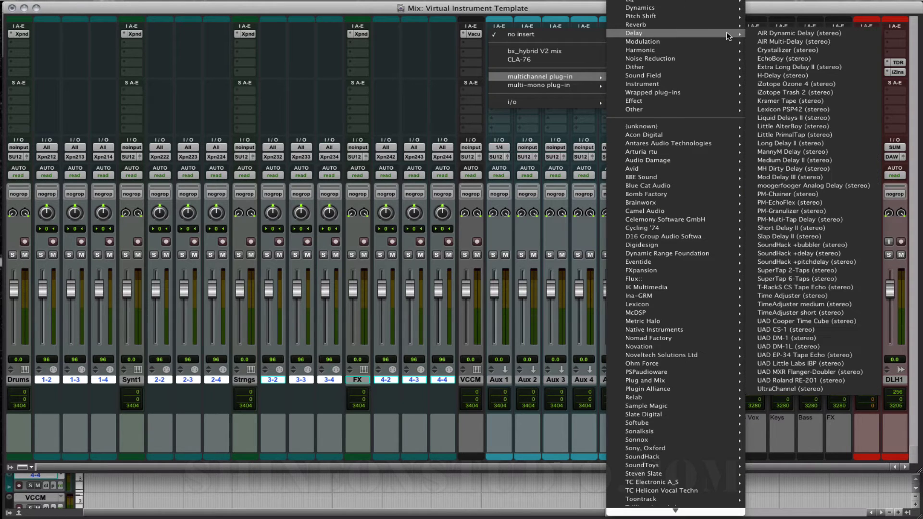
click(779, 73)
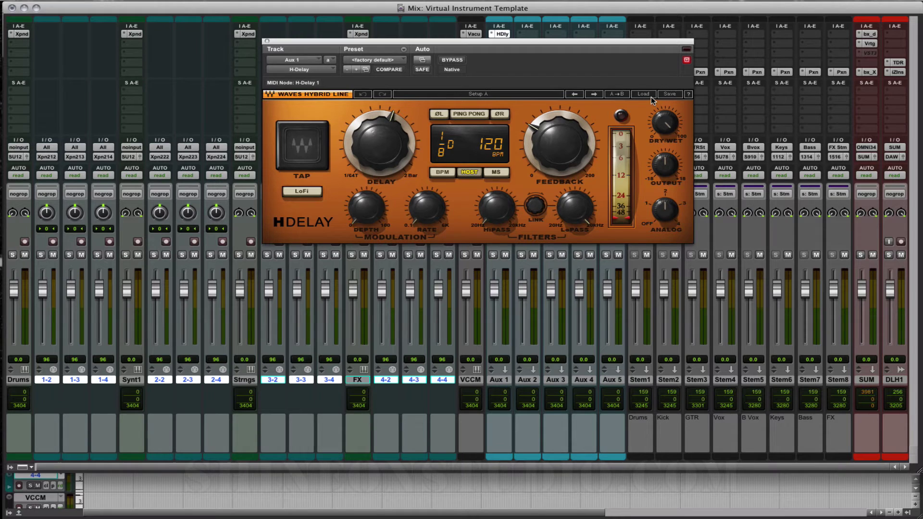
click(643, 94)
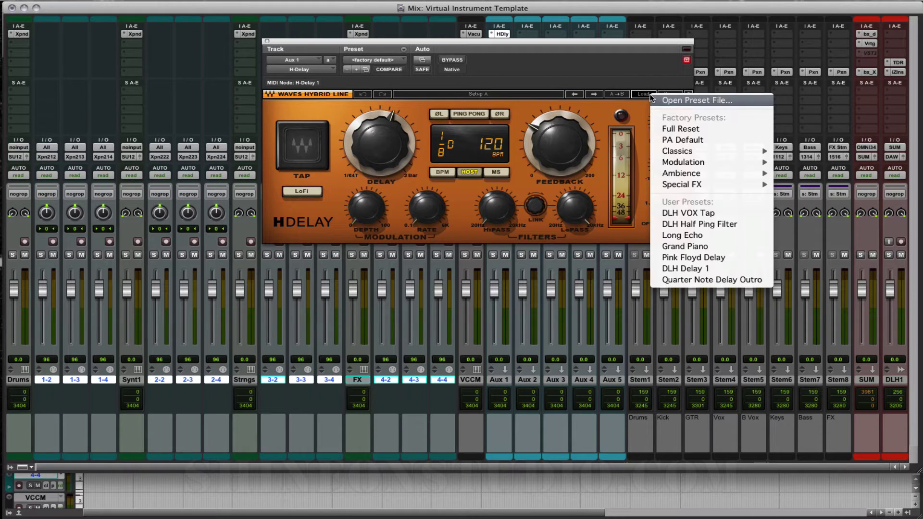
click(688, 279)
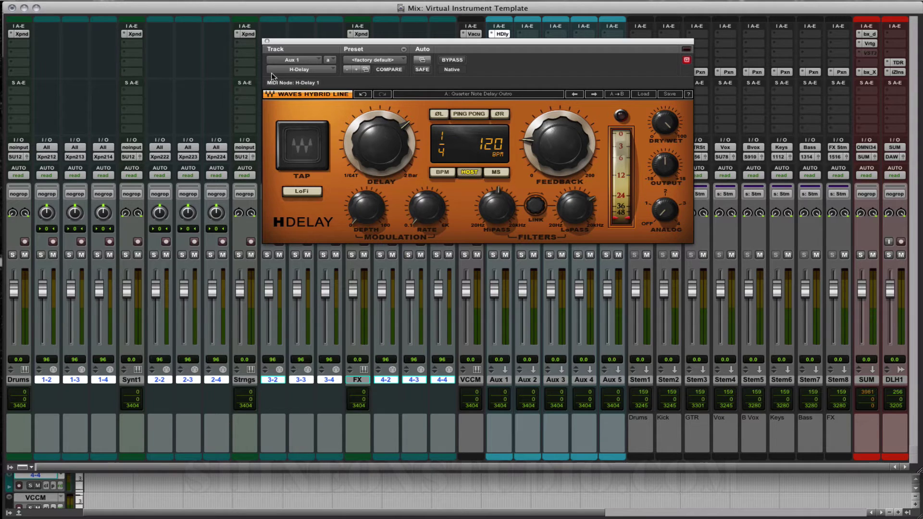
click(268, 42)
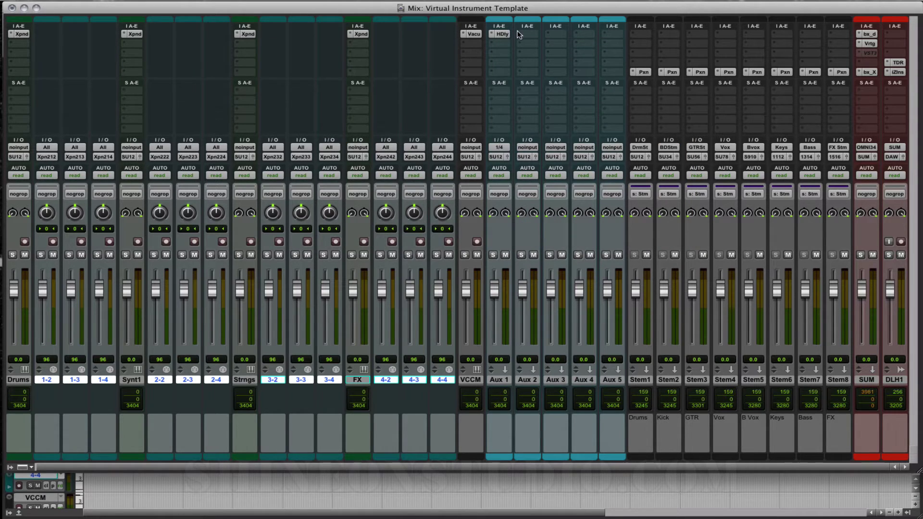
Set the input of the Aux 2 track to the stereo bus 1/8
click(524, 147)
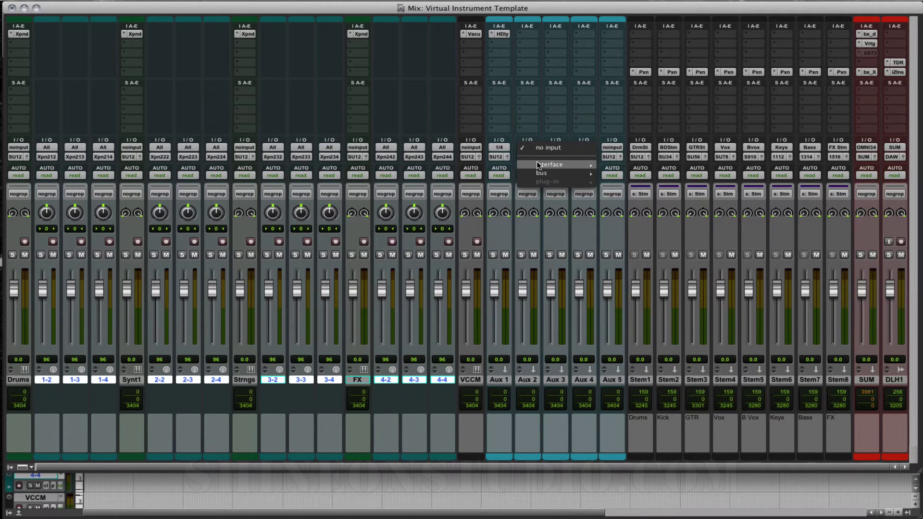
mouse_move(540, 173)
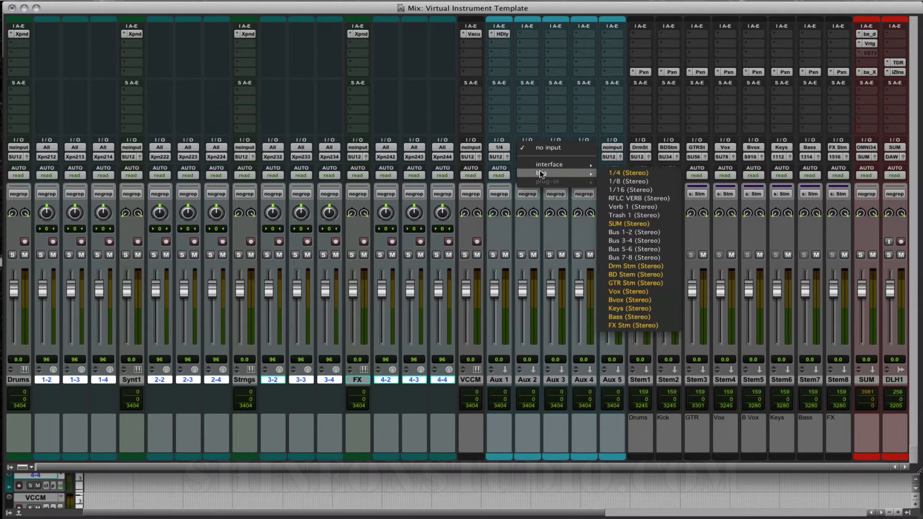
click(634, 182)
Copy the H-Delay from Aux 1 to Aux 2 and set the copy's delay time to 1/8
key(alt)
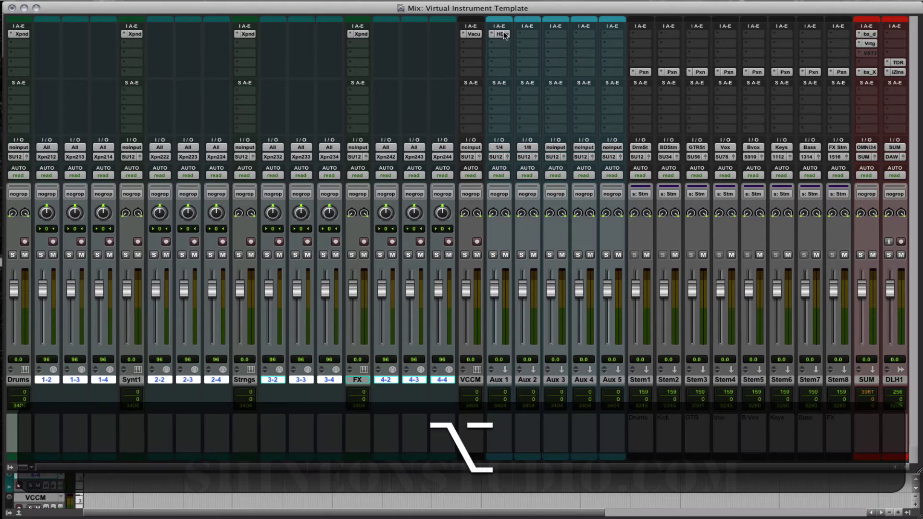
drag(530, 34, 531, 33)
click(530, 34)
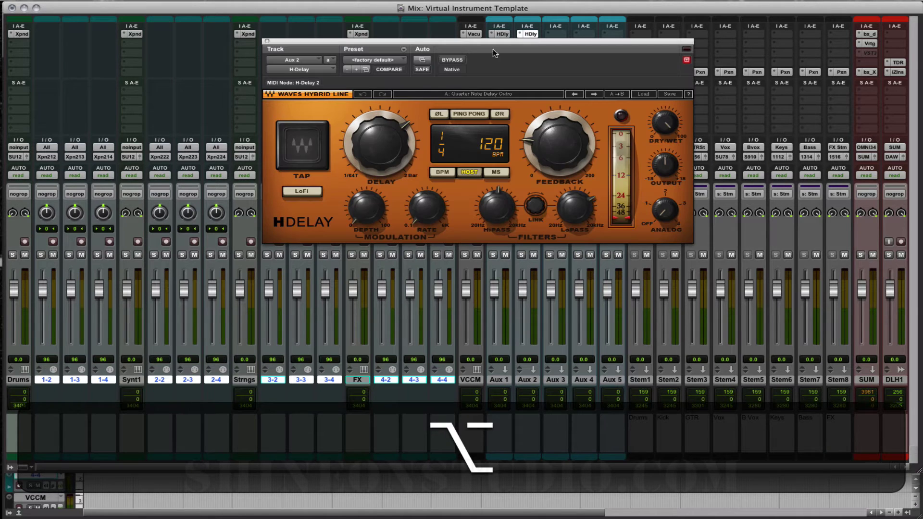
drag(437, 151, 441, 149)
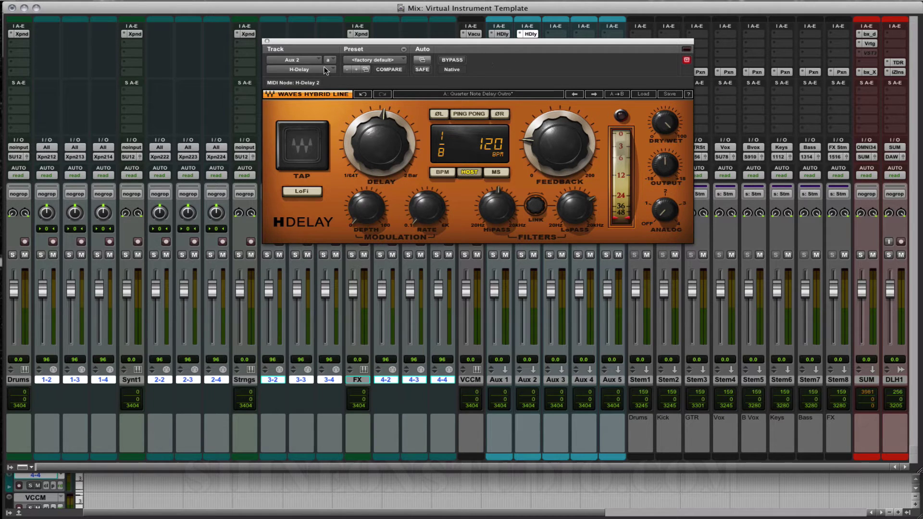
click(267, 41)
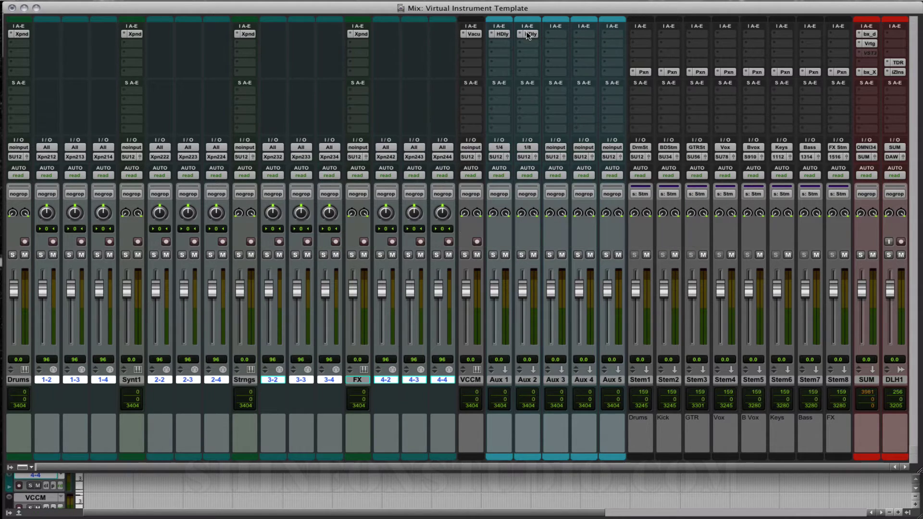
Copy the H-Delay from Aux 2 to Aux 3 and set the copy's delay time to 1/16
drag(527, 33, 559, 36)
click(558, 34)
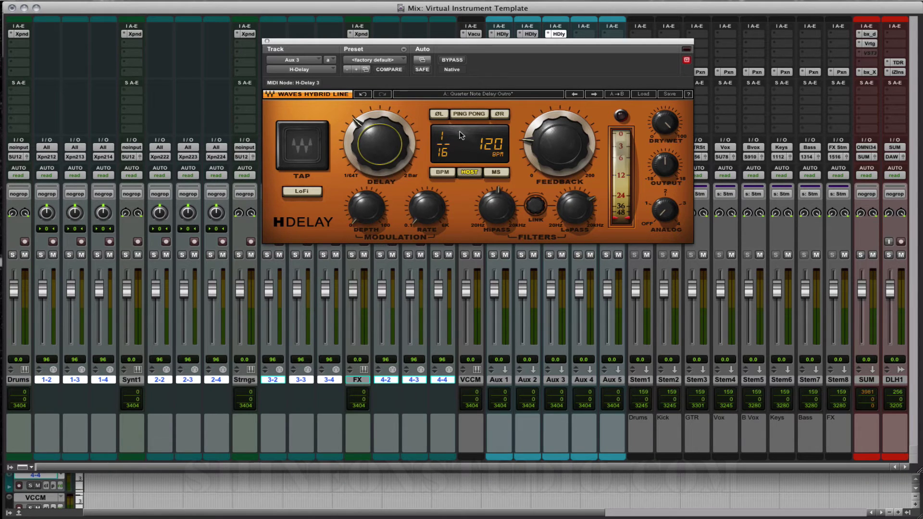
click(560, 34)
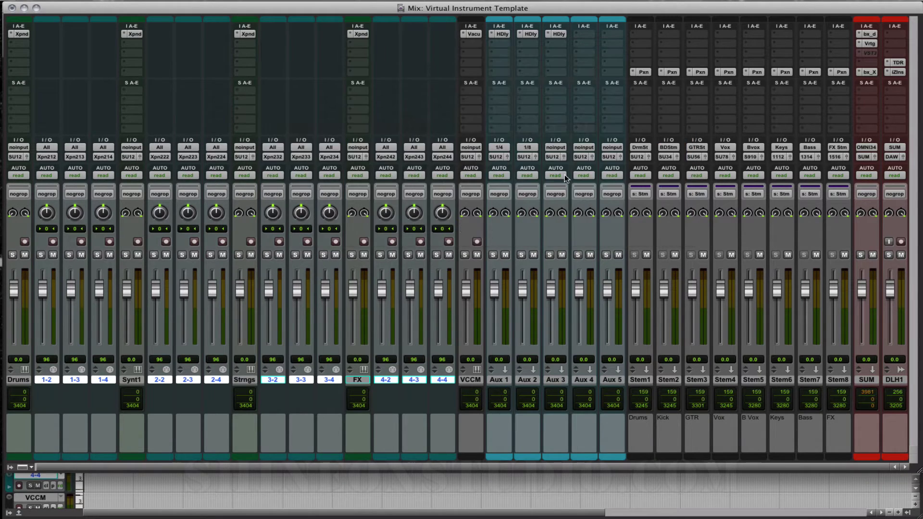
Set the input of the Aux 3 track to the stereo bus 1/16
click(555, 148)
mouse_move(570, 173)
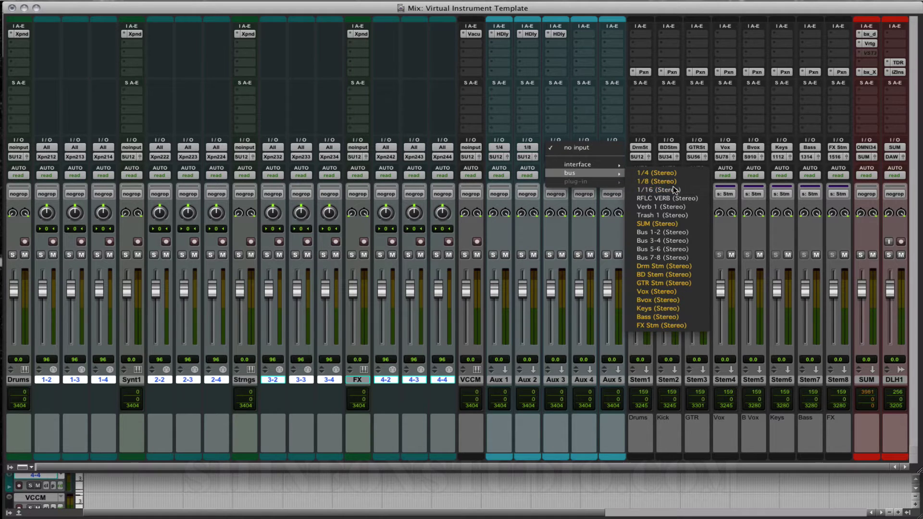
click(681, 190)
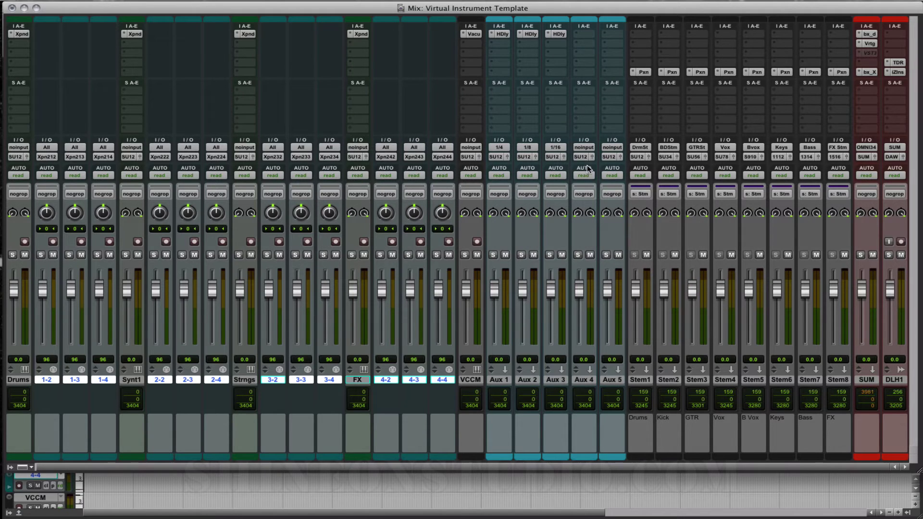
Insert the stereo T-RackS CS CSR Hall reverb on Aux 4, look through its presets and close the plug-in window
click(578, 33)
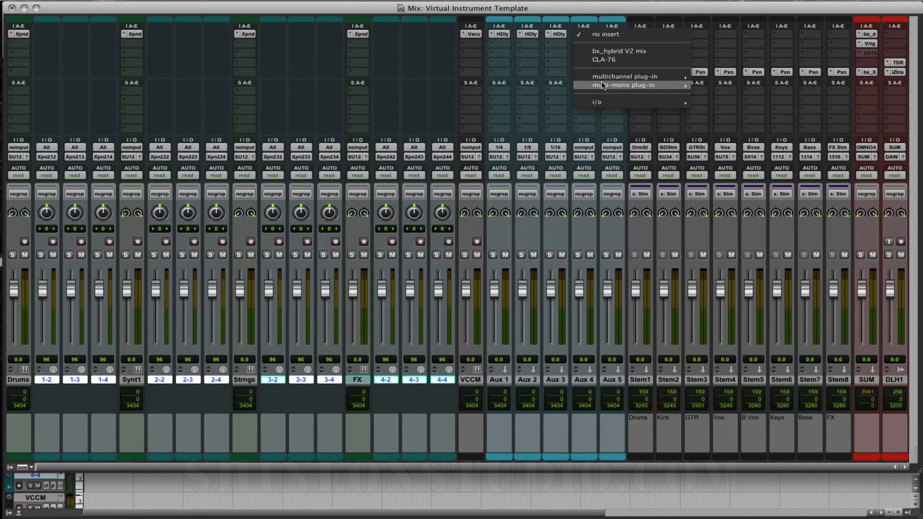
mouse_move(607, 77)
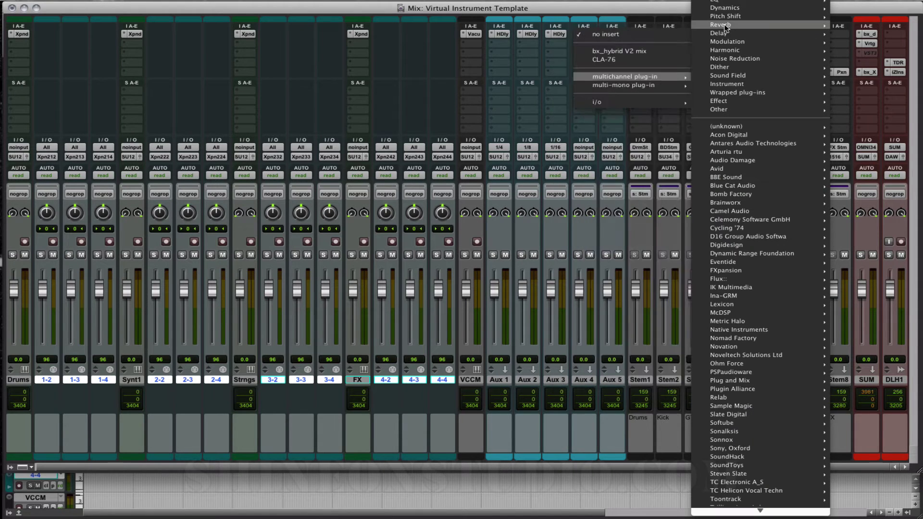
mouse_move(726, 26)
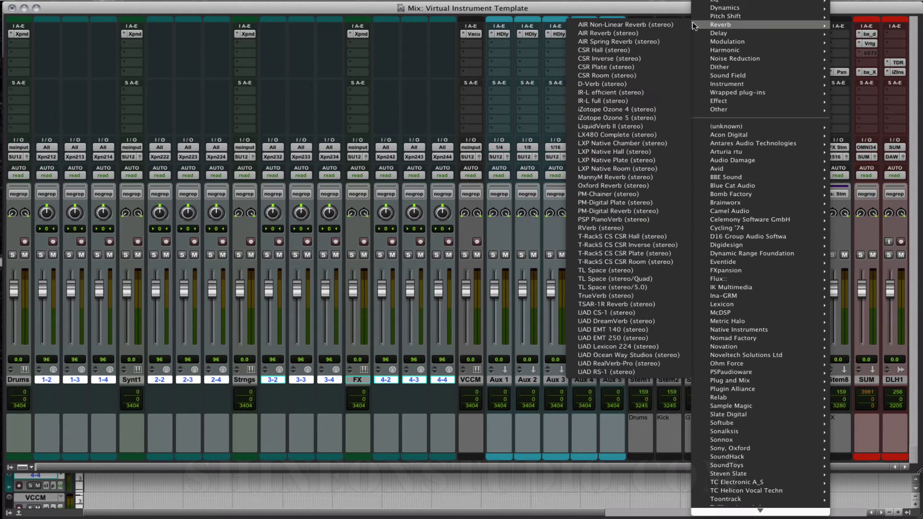
click(625, 236)
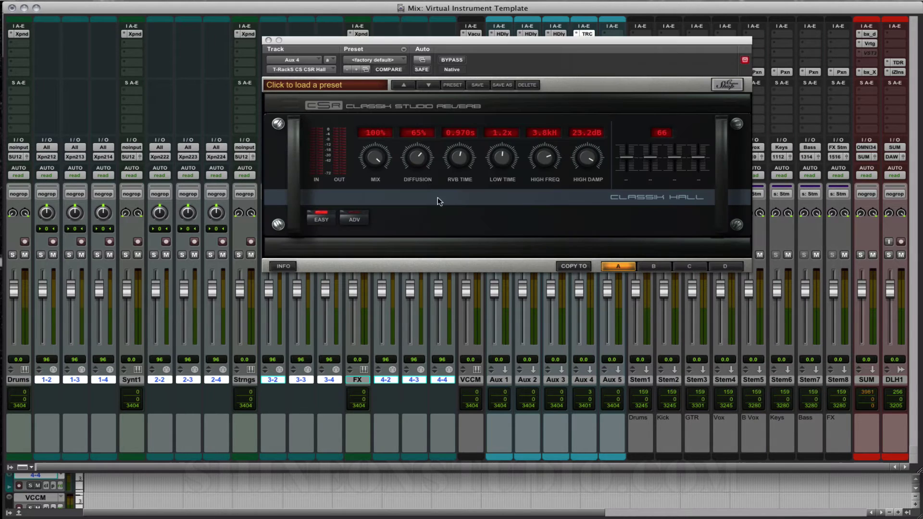
click(334, 87)
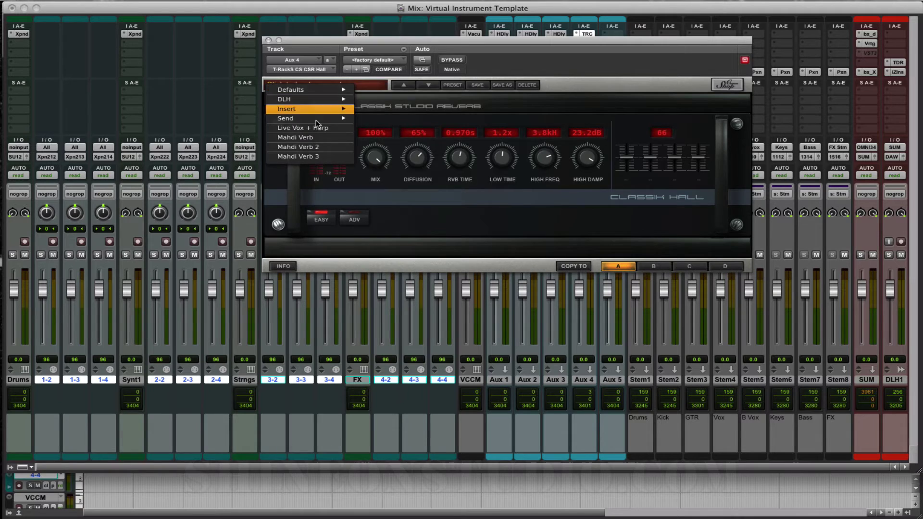
click(571, 11)
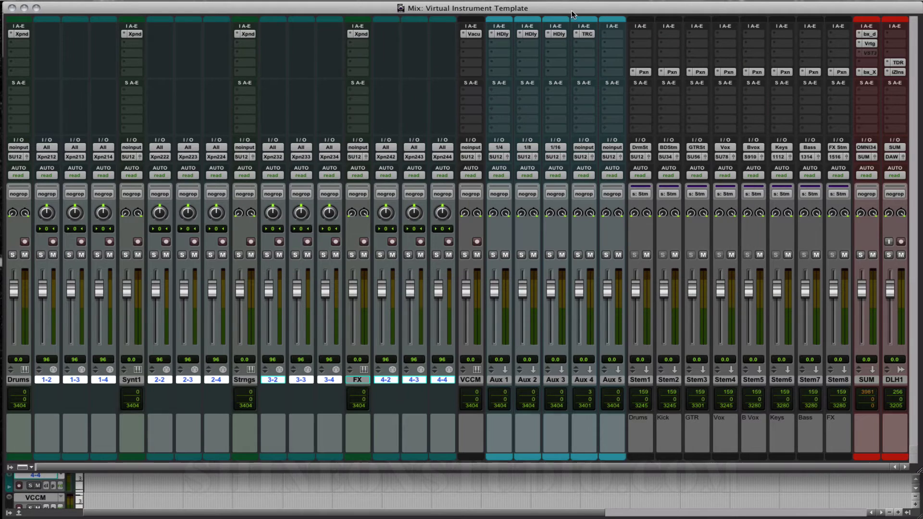
Insert the stereo iZotope Trash 2 on Aux 5, open the Heavy distortion types for Stage 1 and close the plug-in window
click(604, 33)
mouse_move(623, 75)
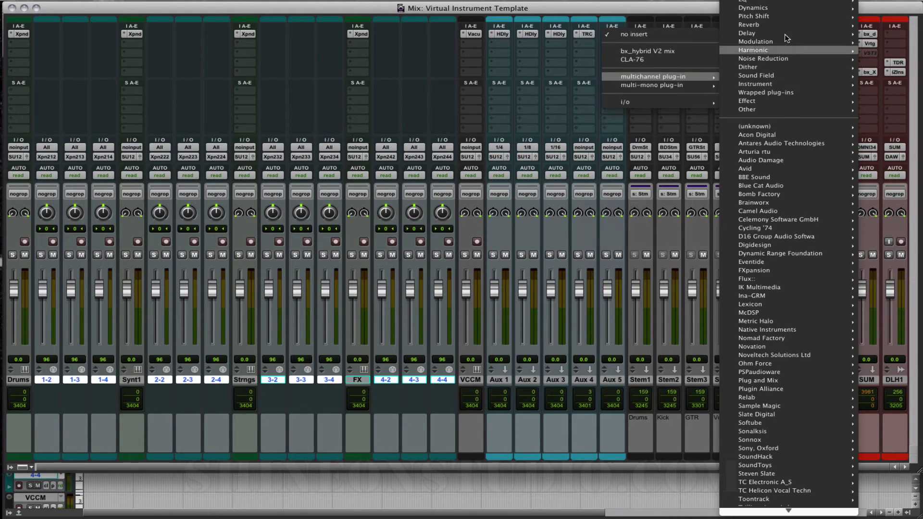
mouse_move(782, 33)
mouse_move(774, 51)
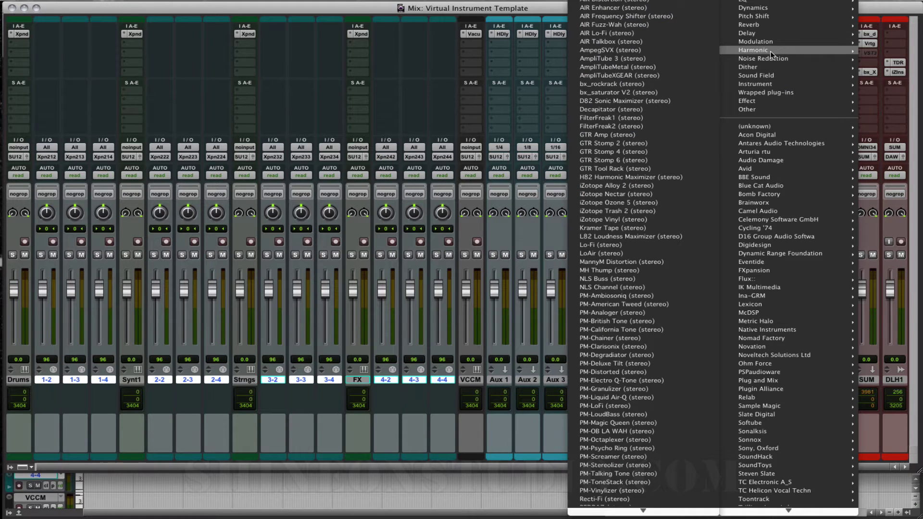
click(635, 212)
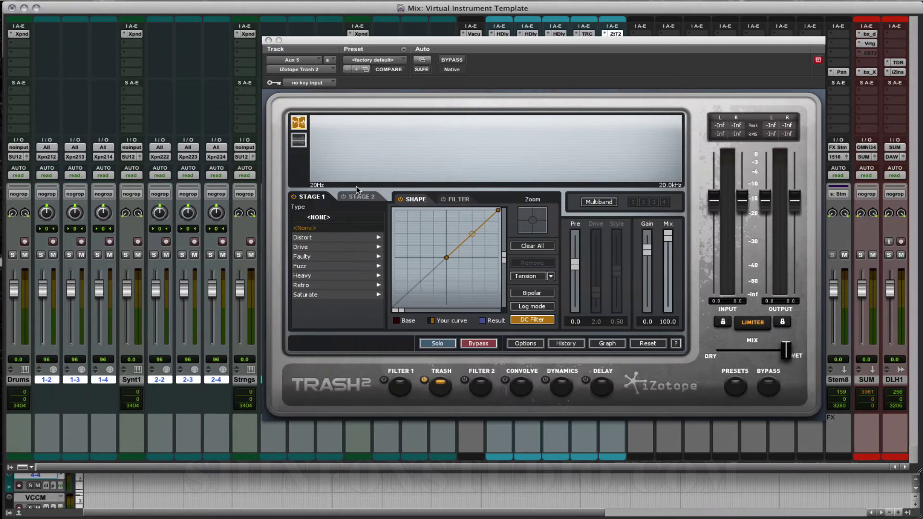
click(307, 278)
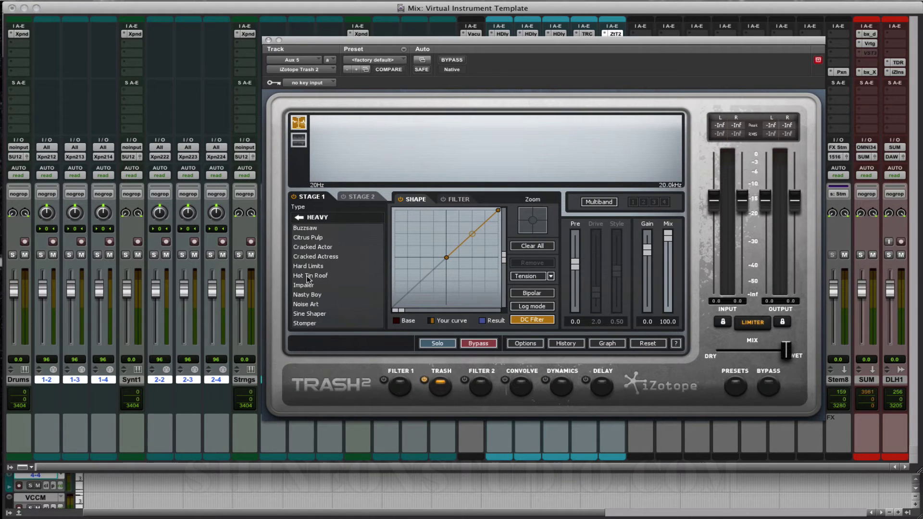
key(super+w)
Set the input of Aux 4 to the stereo bus RFLC VERB and the input of Aux 5 to Trash 1
click(583, 147)
mouse_move(598, 173)
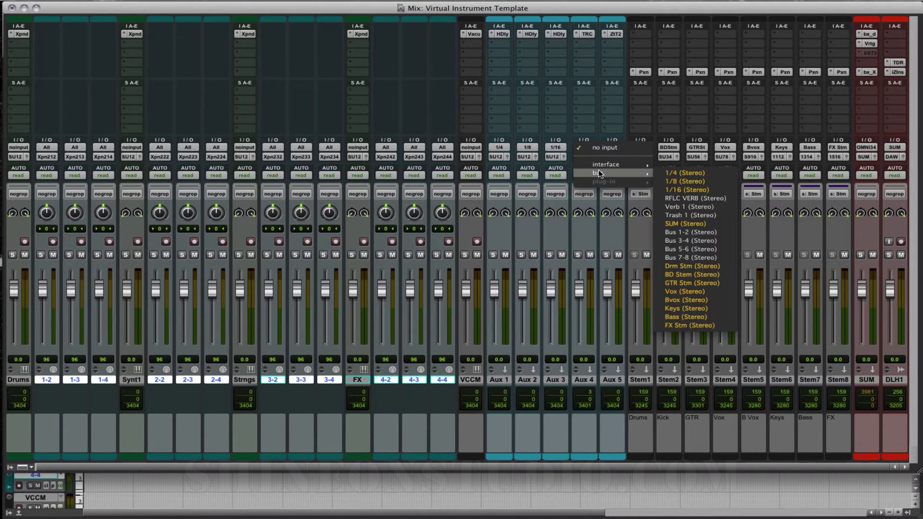
click(706, 197)
click(619, 147)
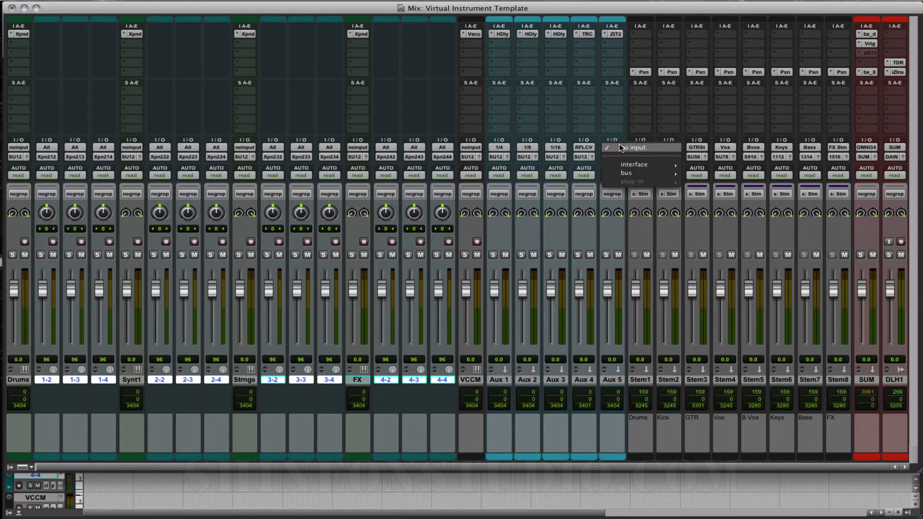
mouse_move(625, 172)
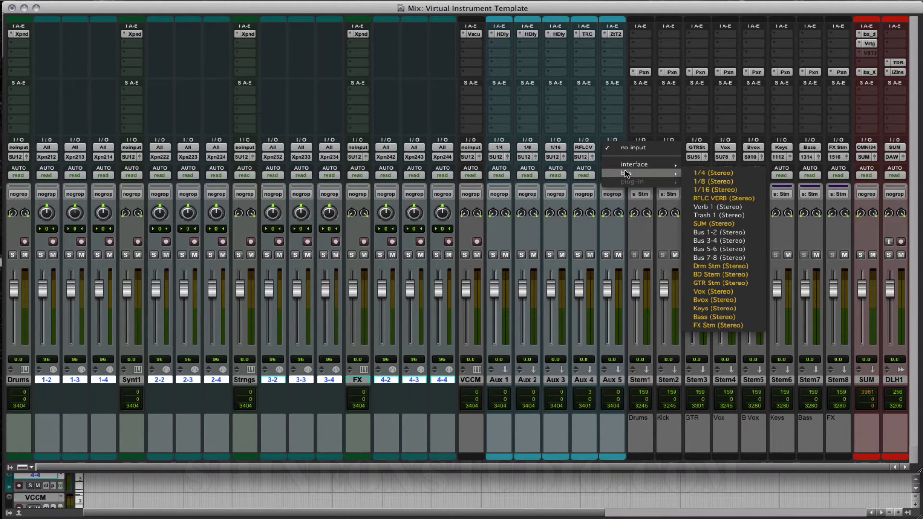
click(720, 216)
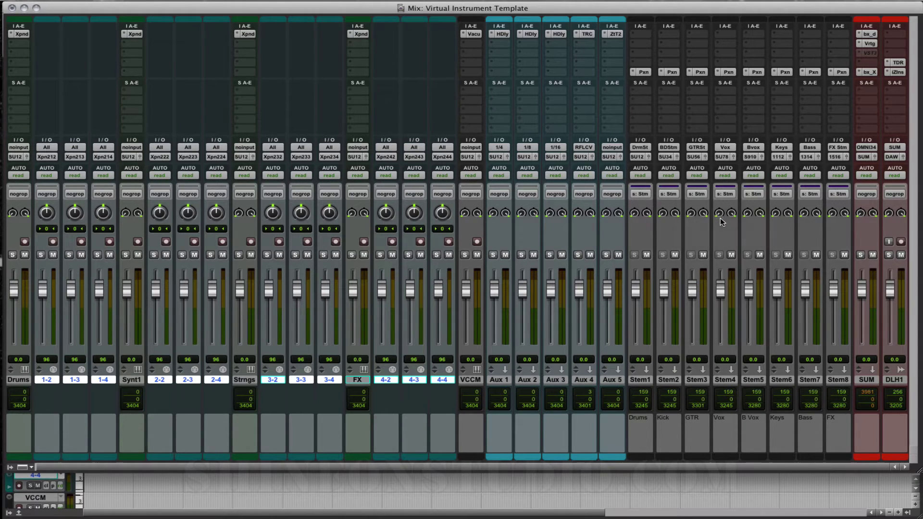
Select tracks Aux 1 through Aux 5 and route all their outputs to the Stem8 track
click(500, 379)
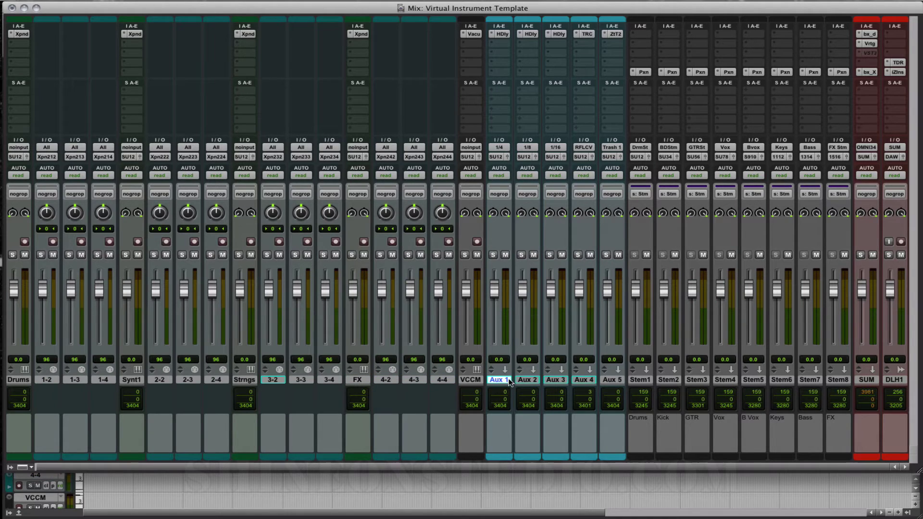
shift+click(610, 379)
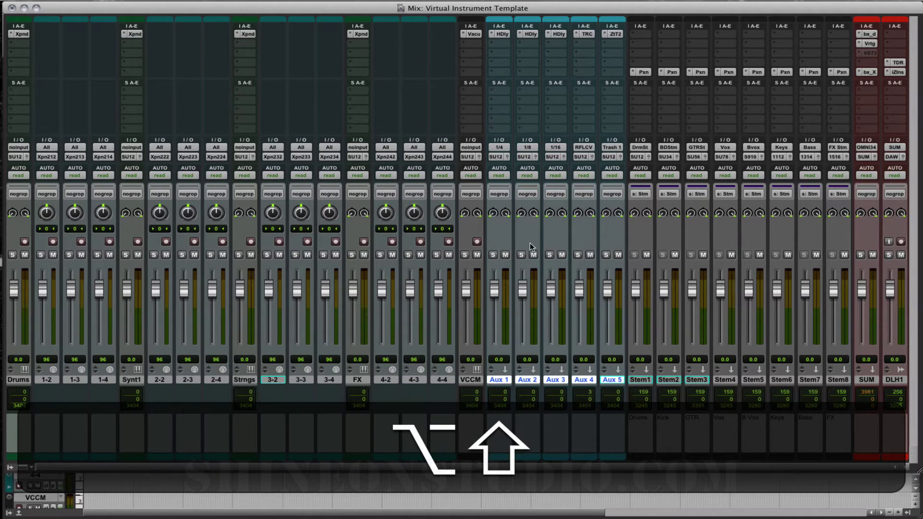
alt+shift+click(500, 148)
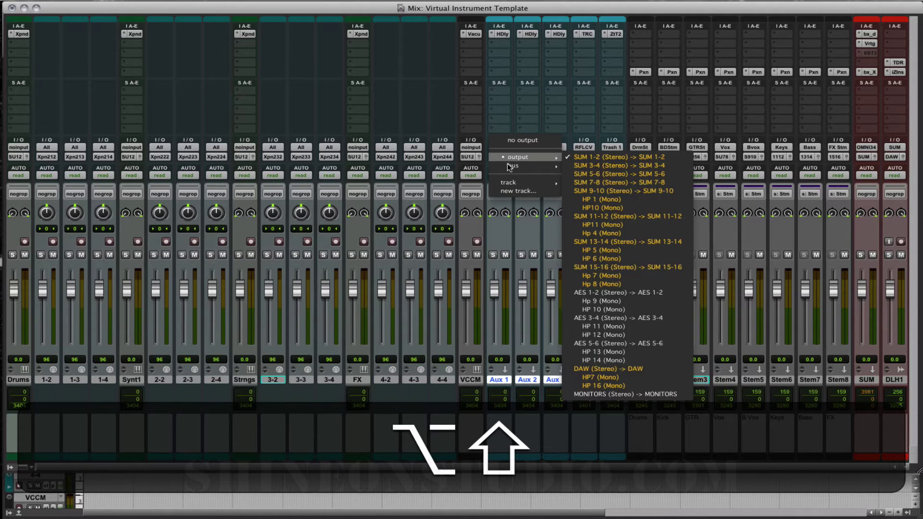
mouse_move(509, 183)
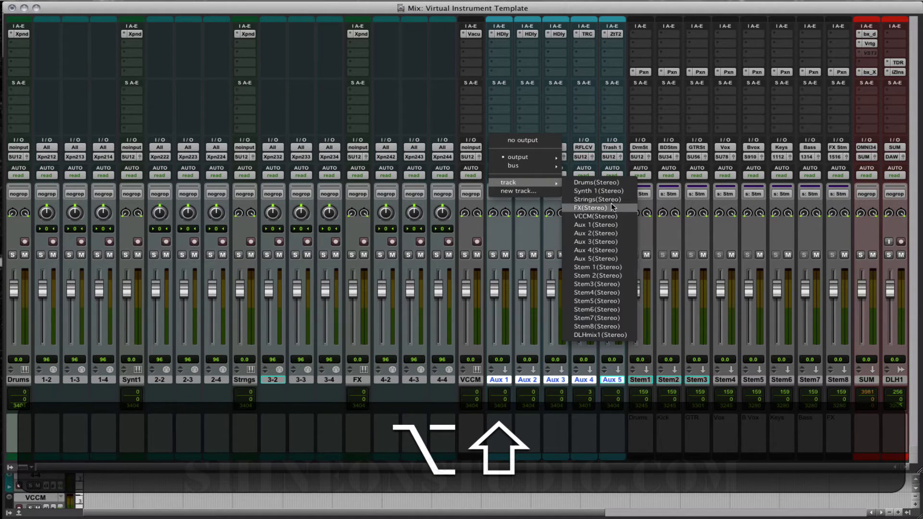
alt+shift+click(594, 326)
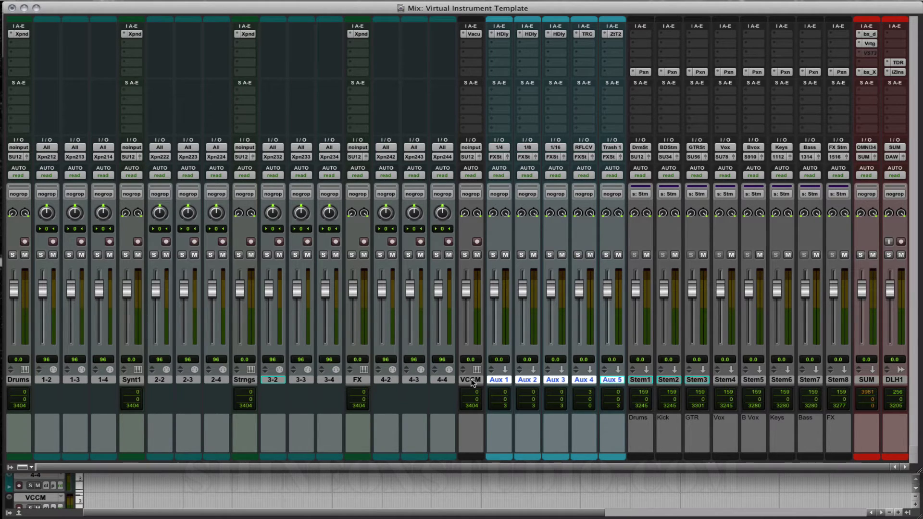
Route the output of the VCCM track to the Stem6 track
click(462, 156)
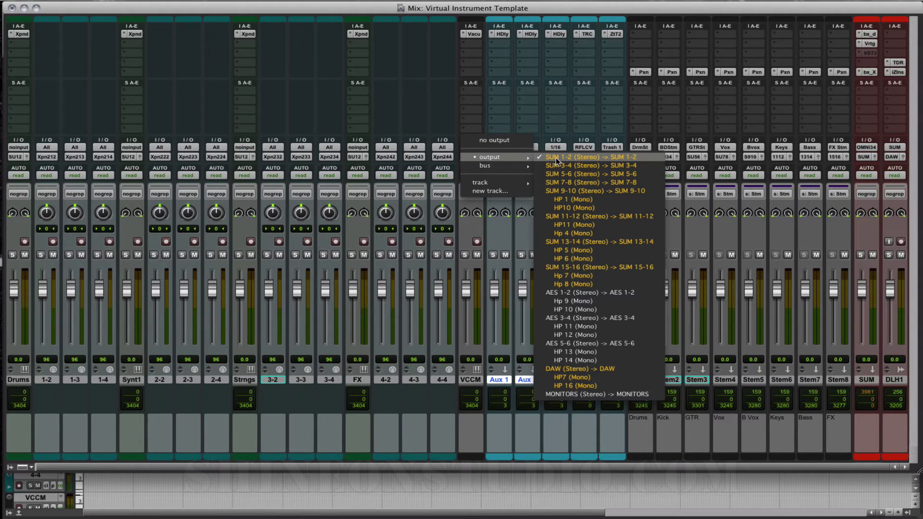
mouse_move(500, 182)
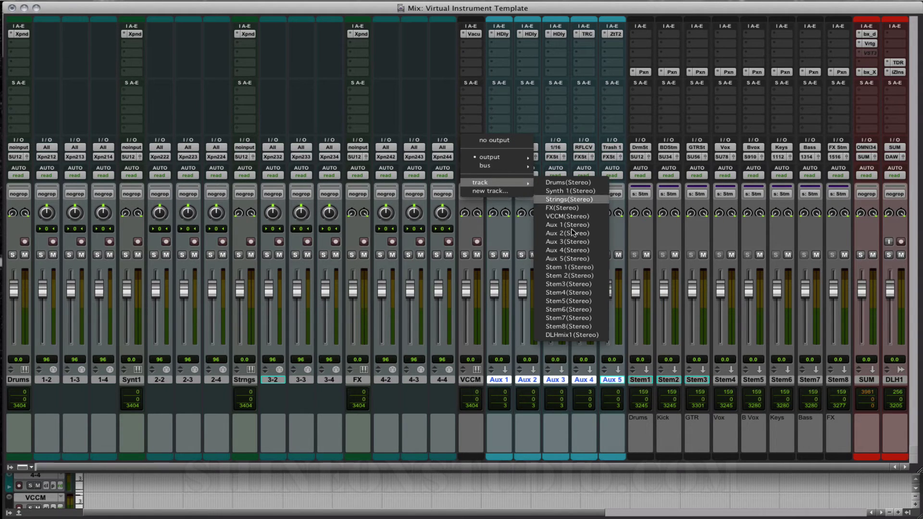
click(567, 308)
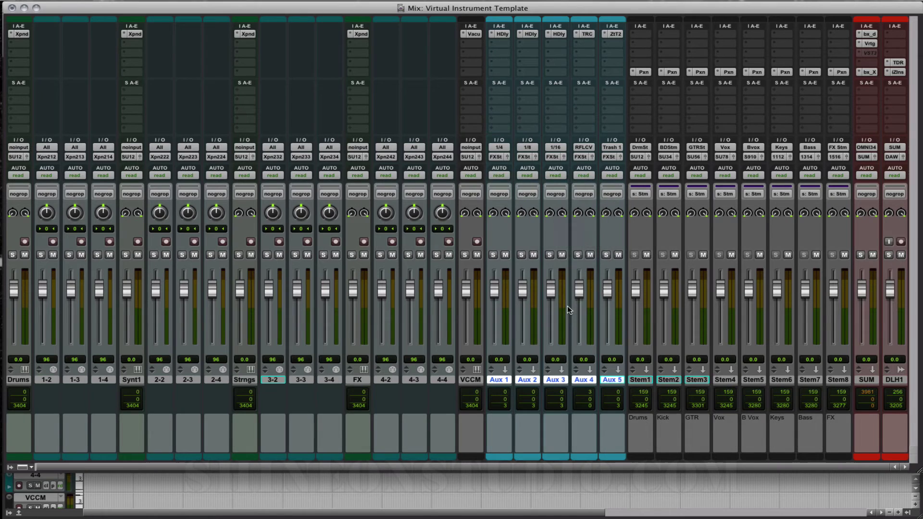
Select the FX, Strings, Synth 1 and Drums instrument tracks and route all their outputs to the Stem 1 track
click(360, 381)
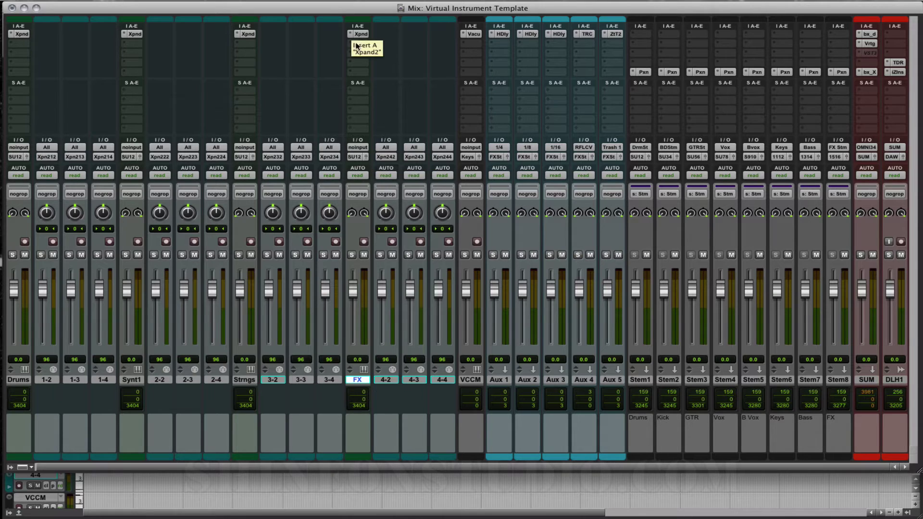
key(super)
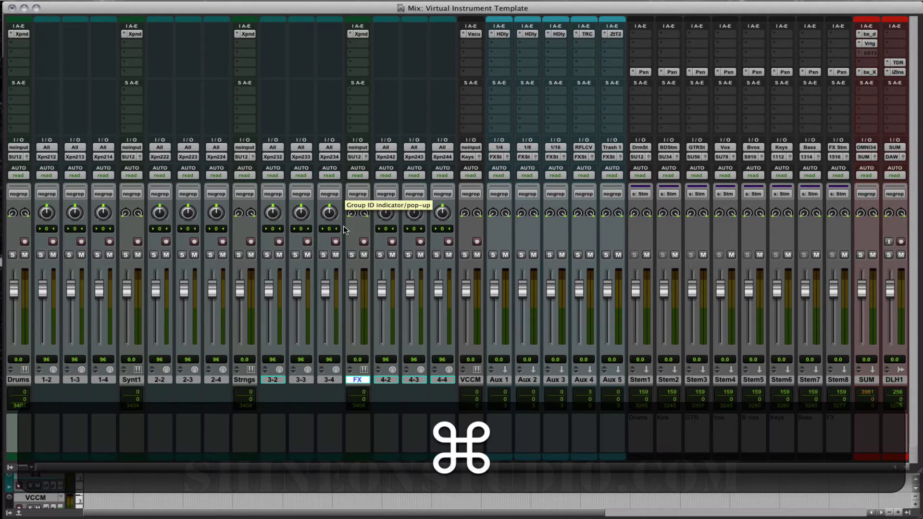
super+click(243, 380)
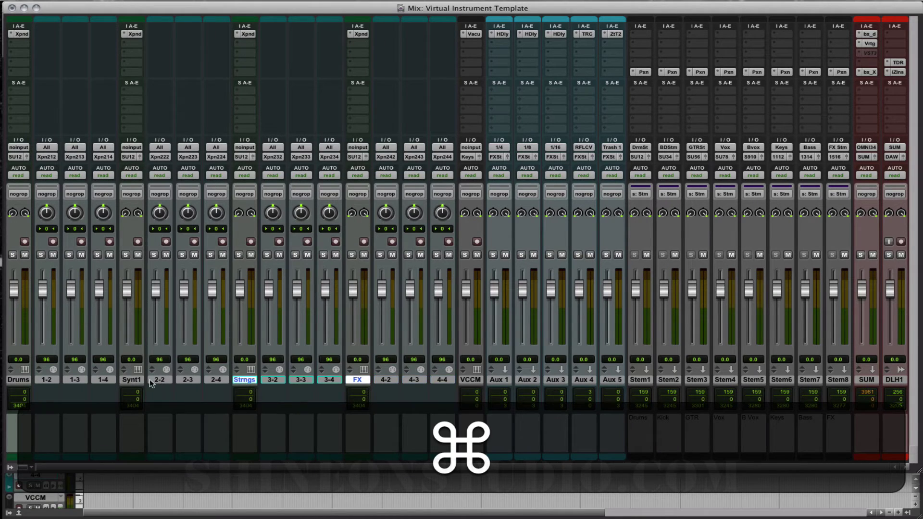
super+click(131, 380)
super+click(17, 378)
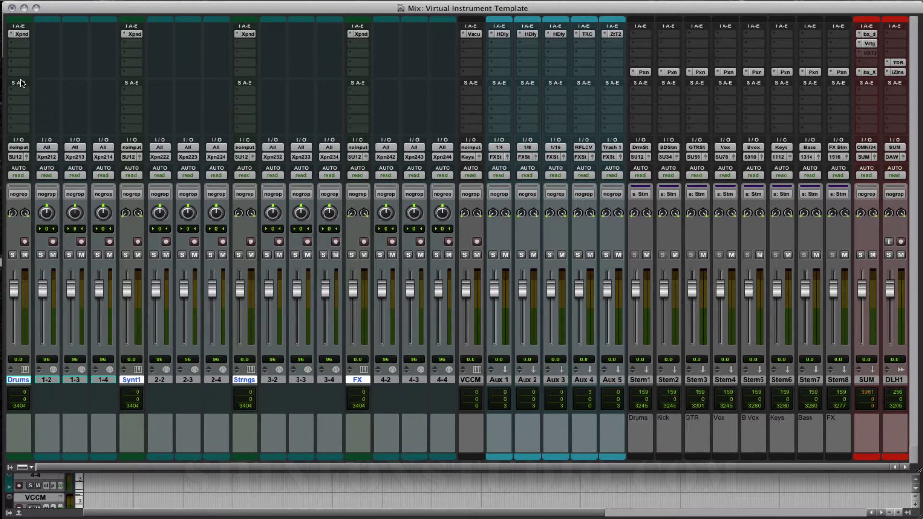
alt+shift+click(17, 156)
mouse_move(35, 182)
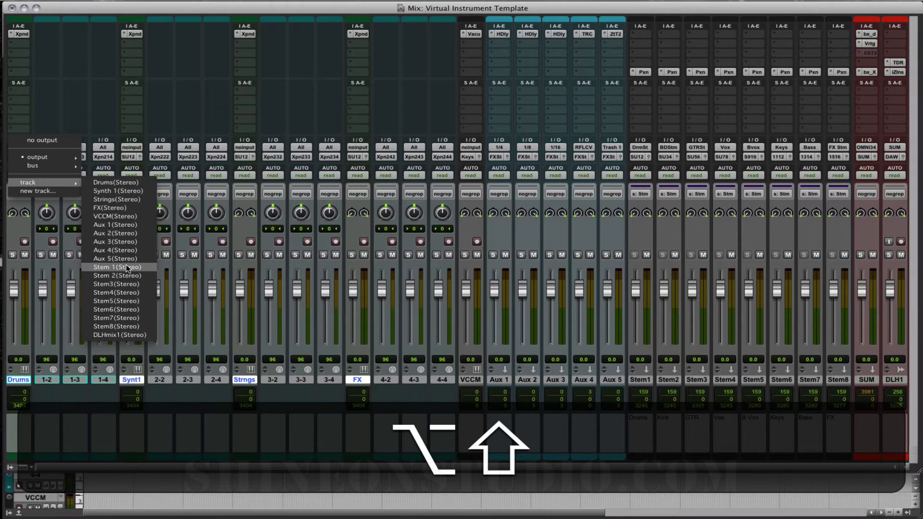
alt+shift+click(126, 267)
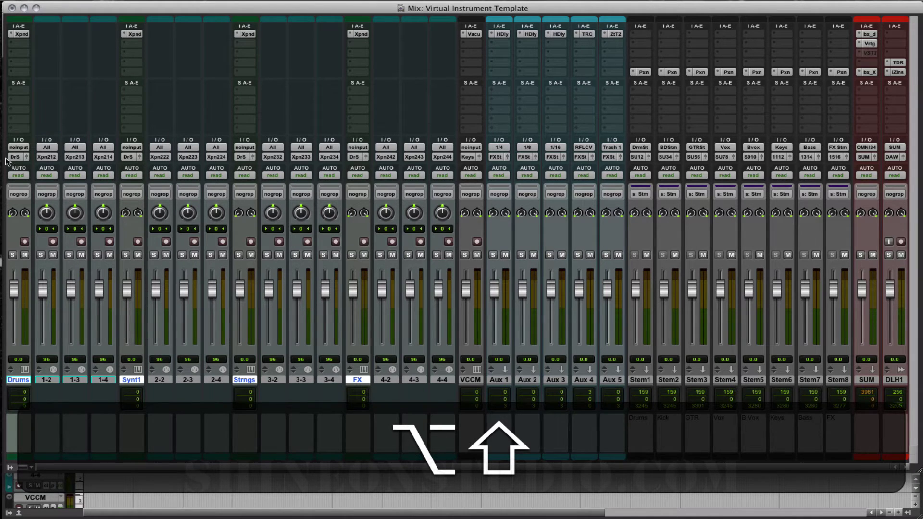
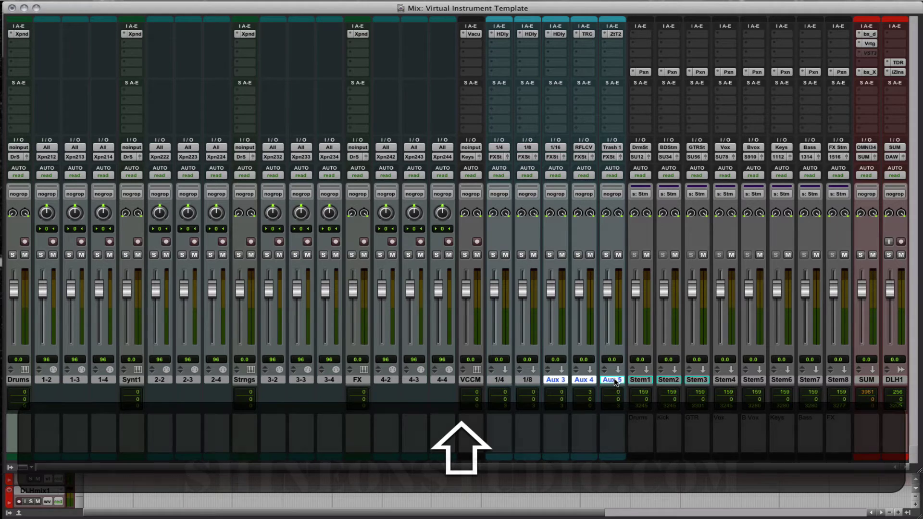
Rename the Aux 3, Aux 4 and Aux 5 tracks as 1/16, RFLC VRB and TRASH
right_click(613, 380)
click(633, 430)
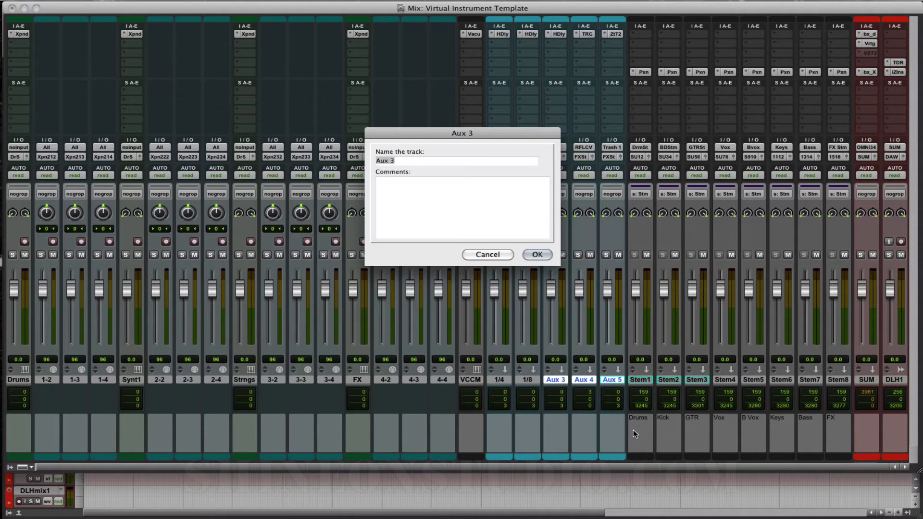
text(1/16)
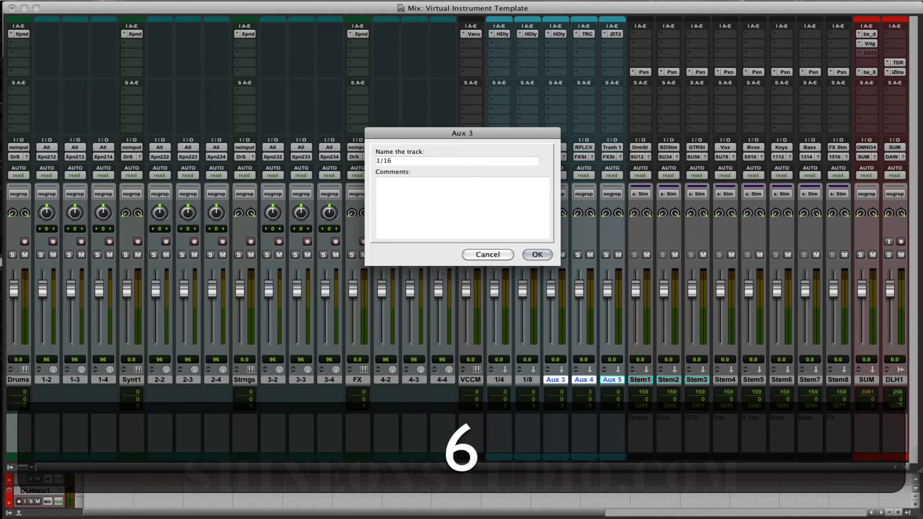
key(Return)
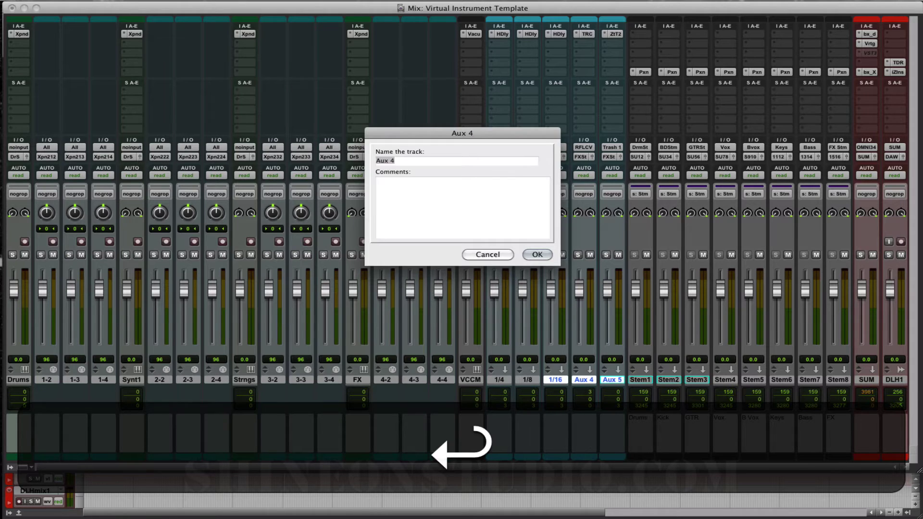
text(RFLC)
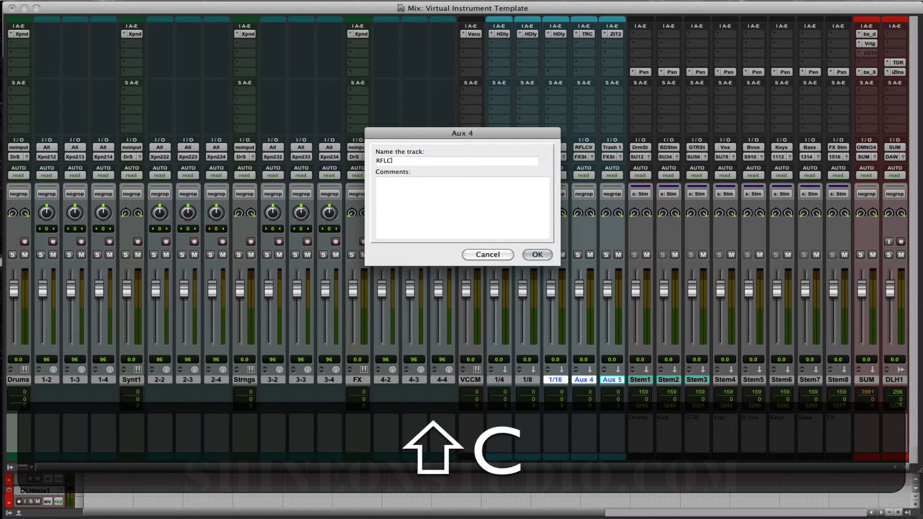
text( VRB)
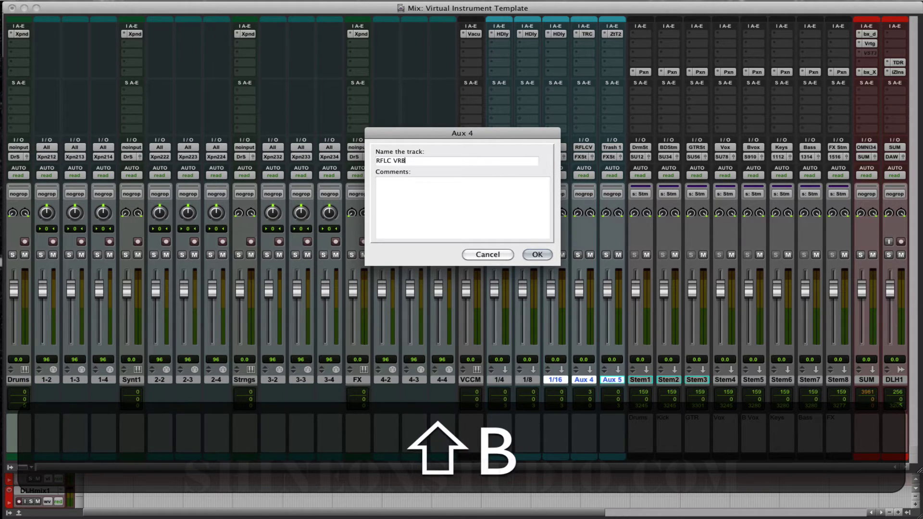
key(Return)
text(TRAS)
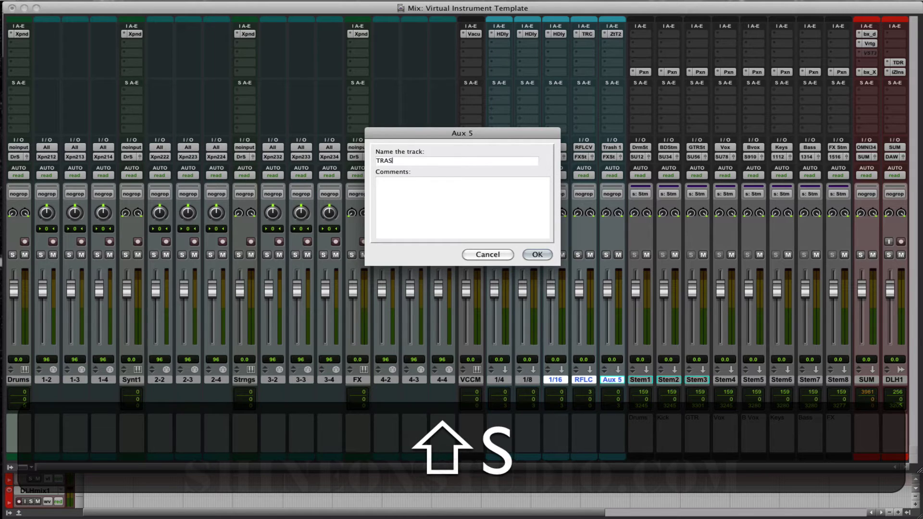
text(H)
key(shift+Return)
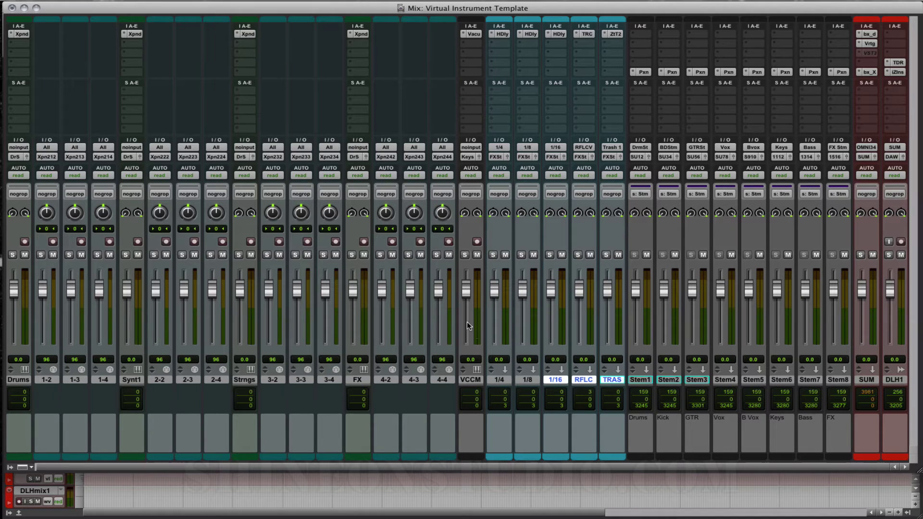
Select the Drums, Synth 1, Strings, FX and VCCM tracks and assign send A on all of them to the 1/4 track
click(15, 380)
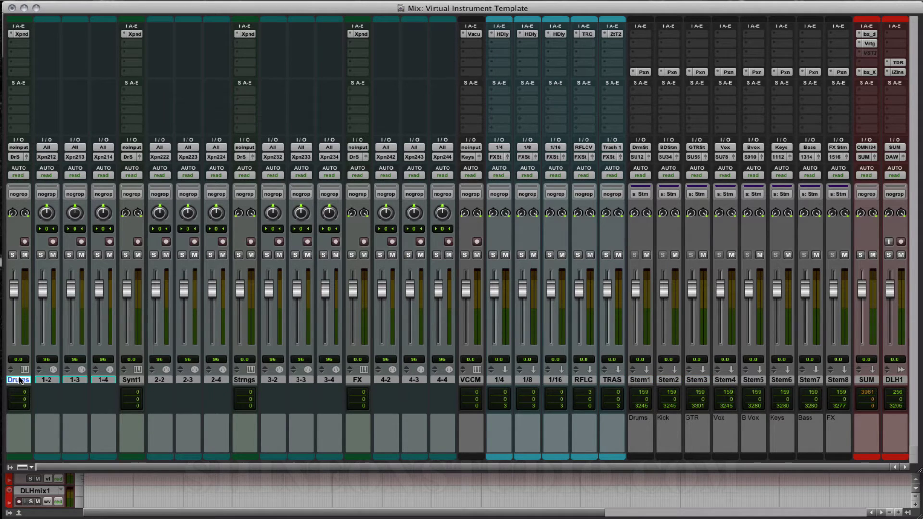
super+click(139, 379)
super+click(251, 379)
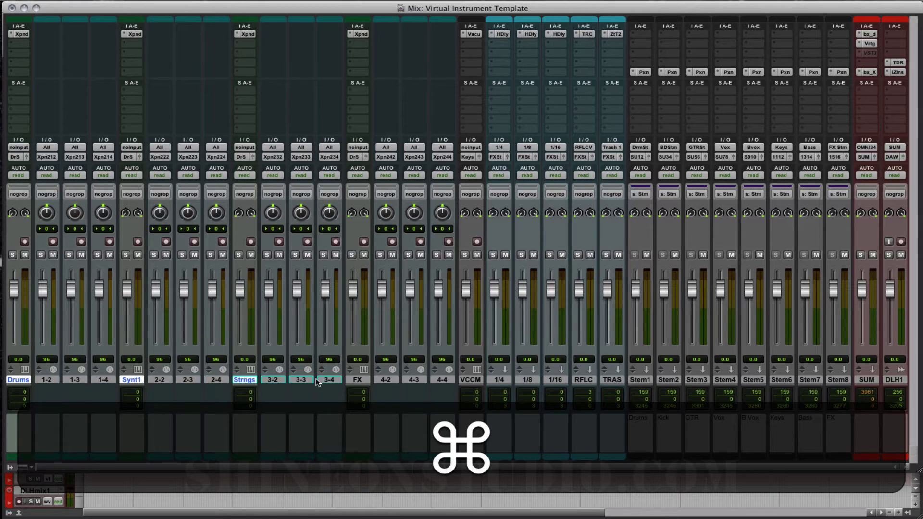
super+click(364, 380)
super+click(471, 379)
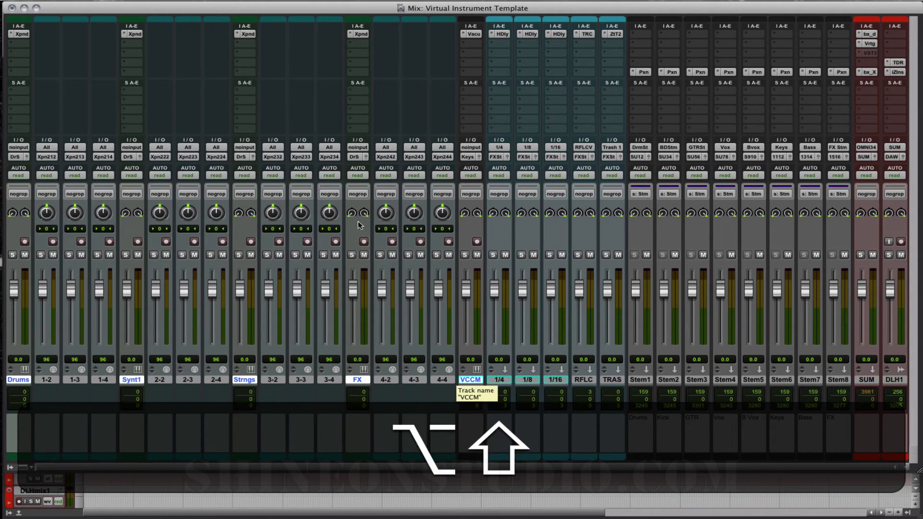
alt+shift+click(13, 92)
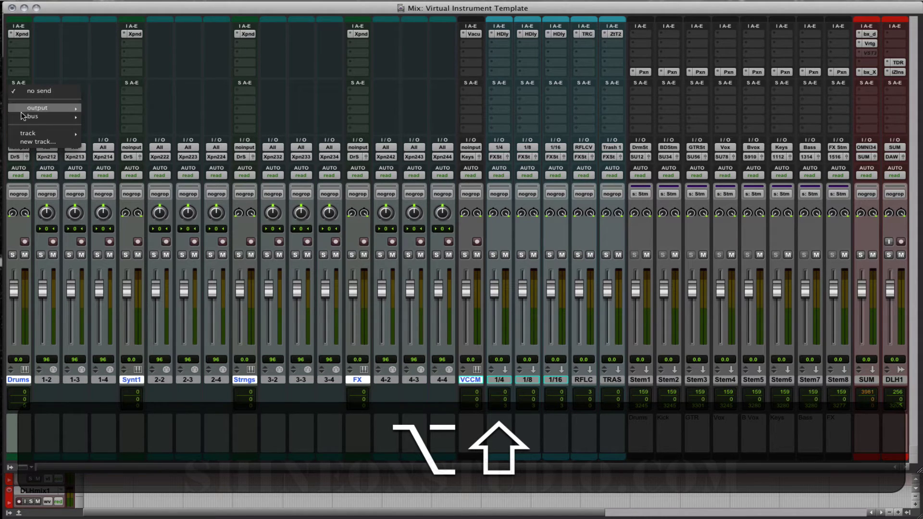
mouse_move(67, 133)
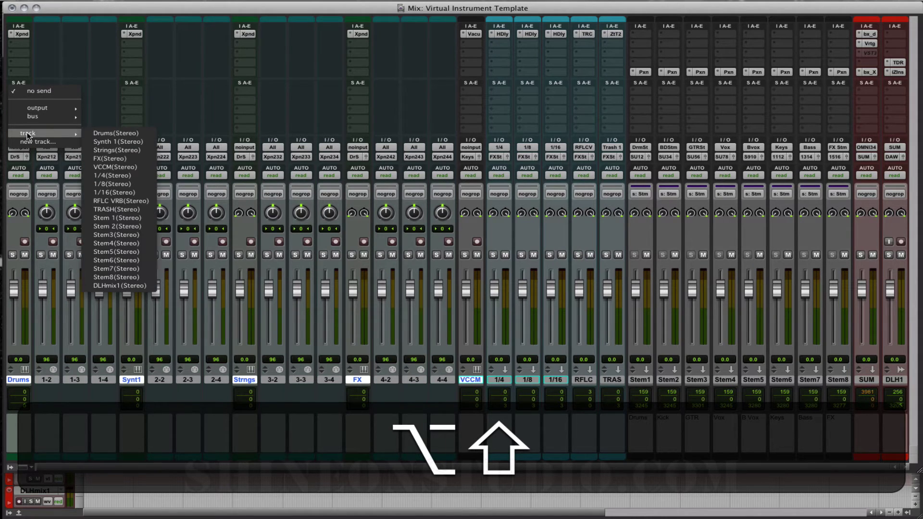
alt+shift+click(117, 175)
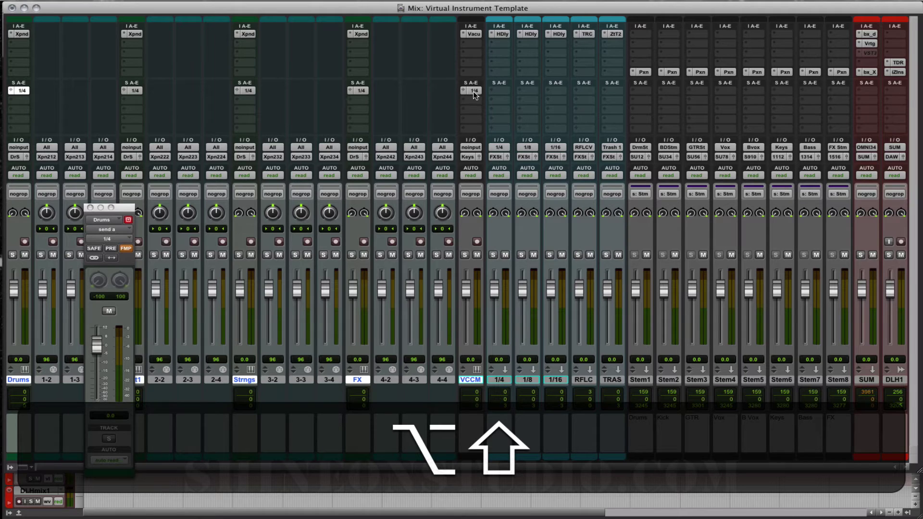
Assign send B to the 1/8 track and send C to the 1/16 track on all selected instrument tracks
alt+shift+click(19, 91)
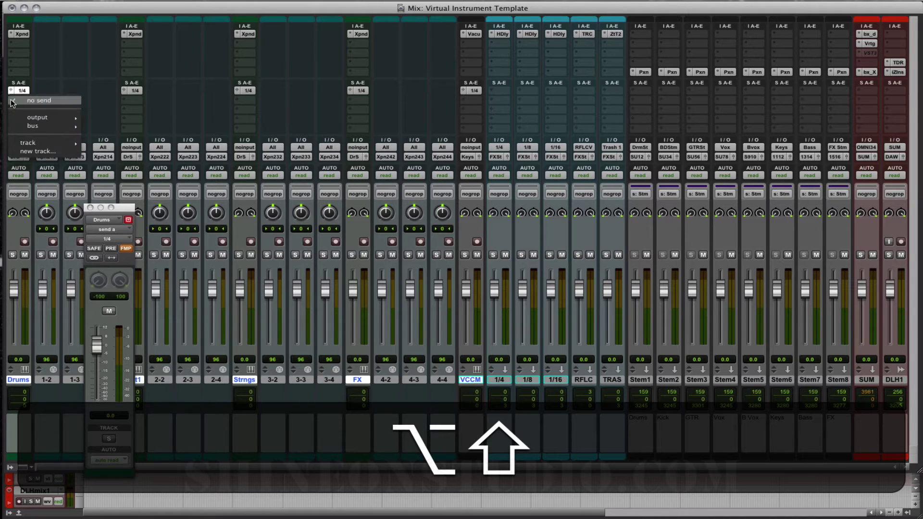
mouse_move(16, 146)
alt+shift+click(120, 192)
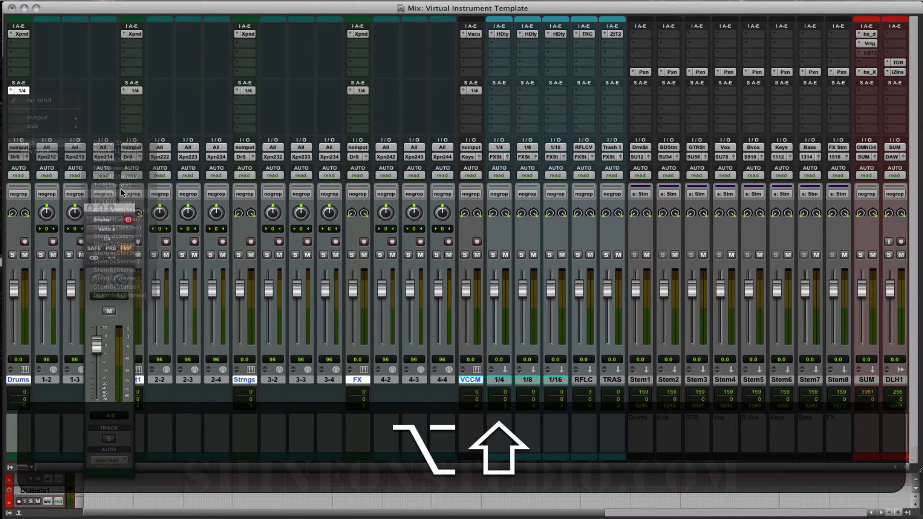
alt+shift+click(11, 111)
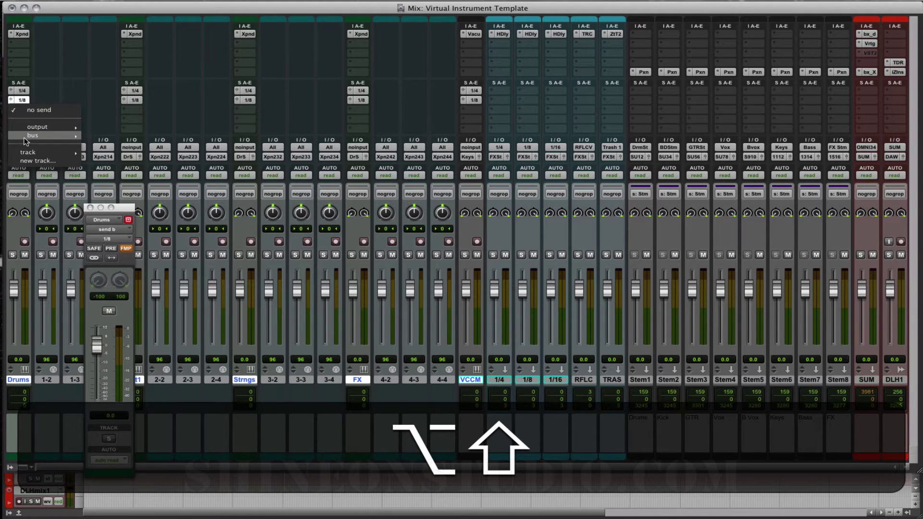
mouse_move(29, 152)
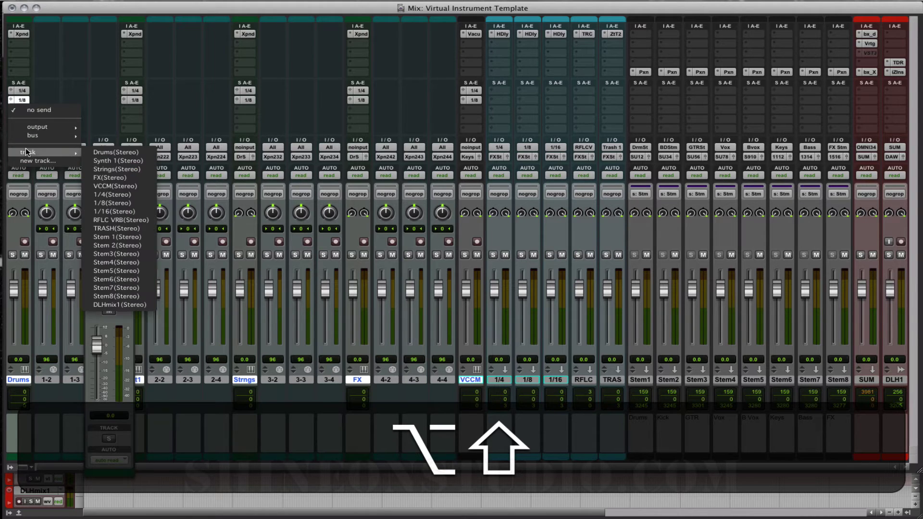
alt+shift+click(120, 212)
Assign send D to the RFLC VRB track and send E to the TRASH track on all selected instrument tracks
alt+shift+click(13, 121)
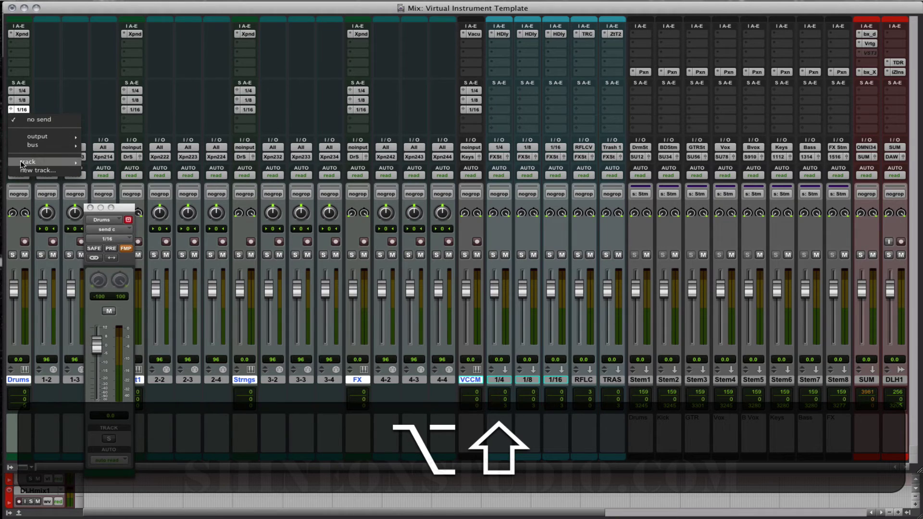
mouse_move(20, 160)
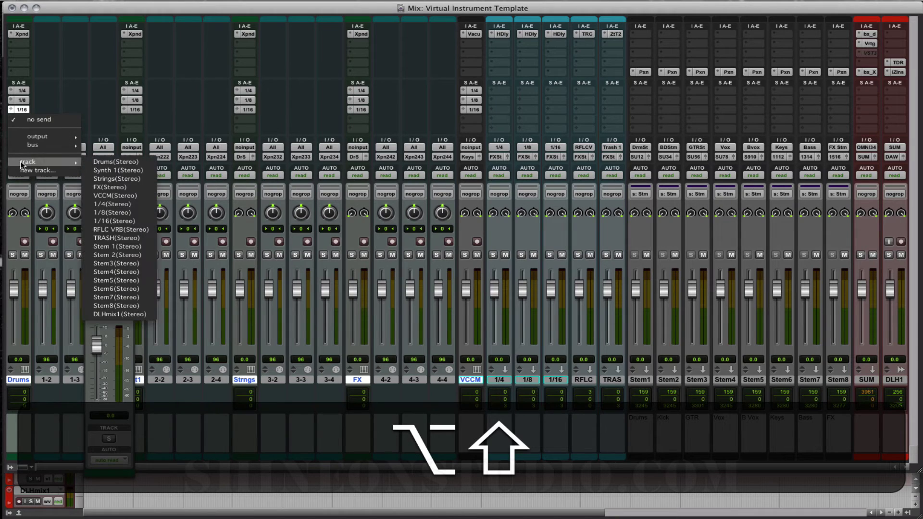
alt+shift+click(120, 230)
alt+shift+click(13, 130)
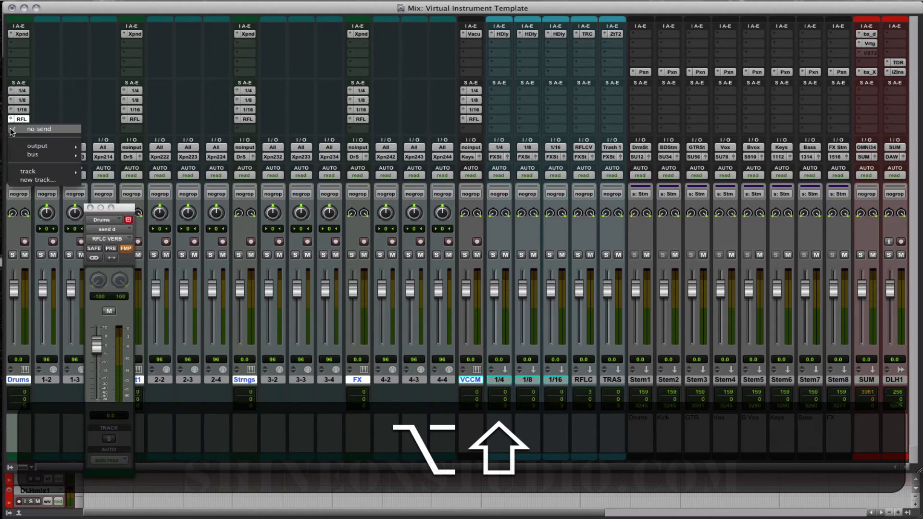
mouse_move(33, 171)
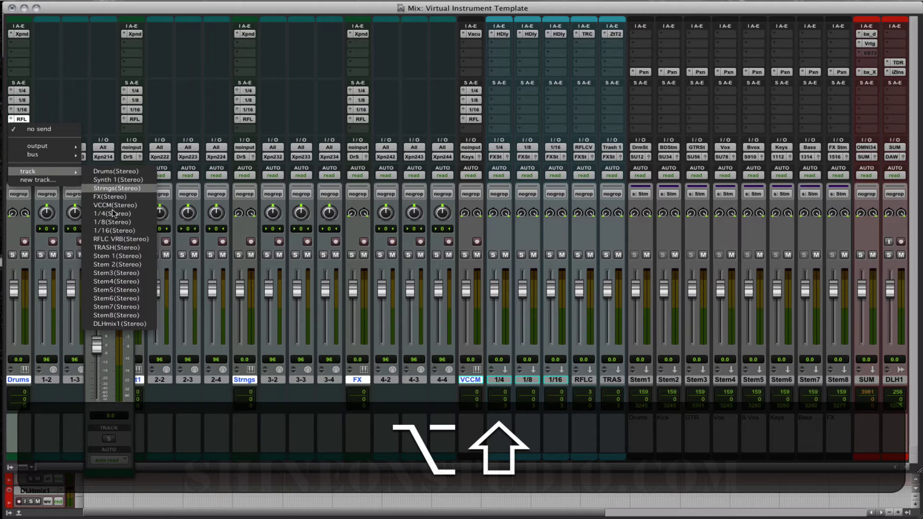
alt+shift+click(113, 246)
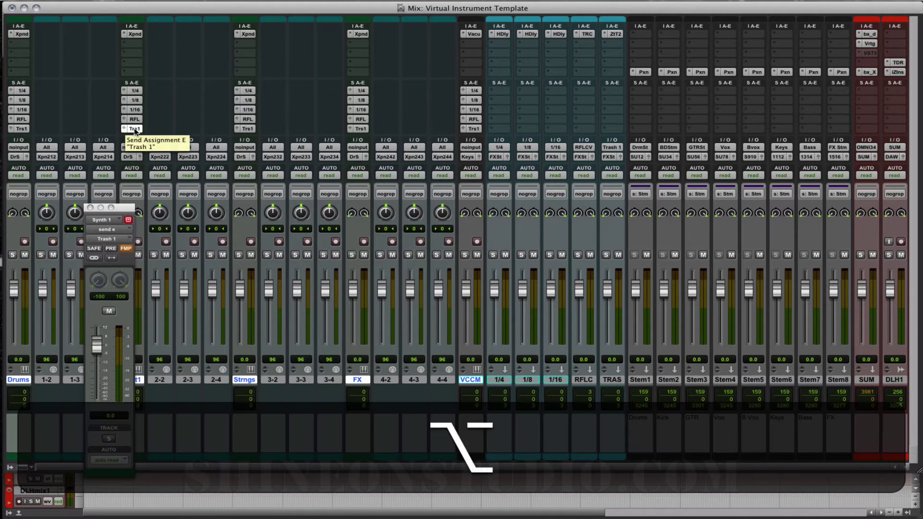
Mute sends A through E on all five instrument tracks and save the session
alt+super+click(135, 129)
alt+super+click(135, 119)
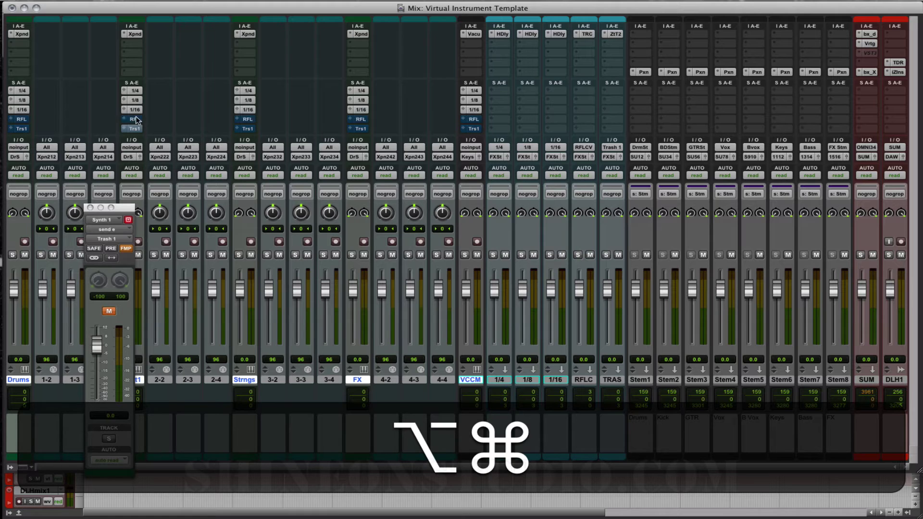
alt+super+click(135, 110)
alt+super+click(136, 100)
alt+super+click(136, 92)
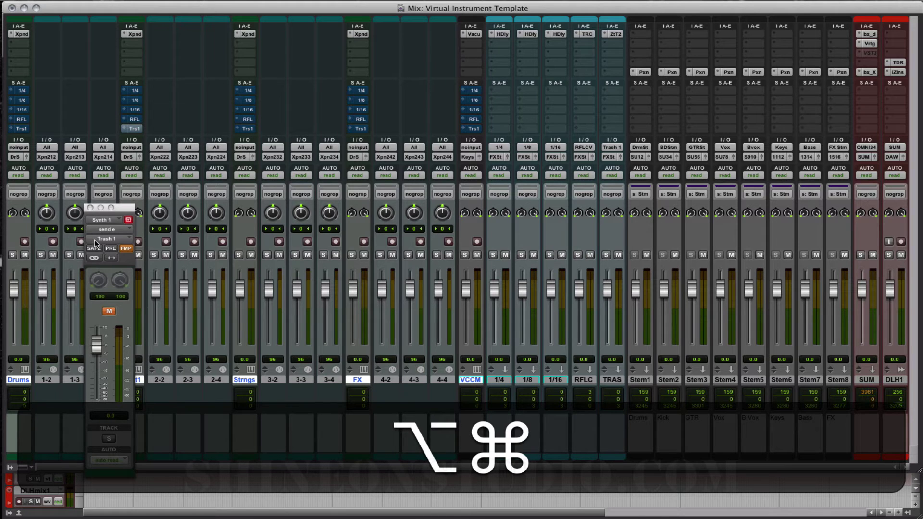
key(super+s)
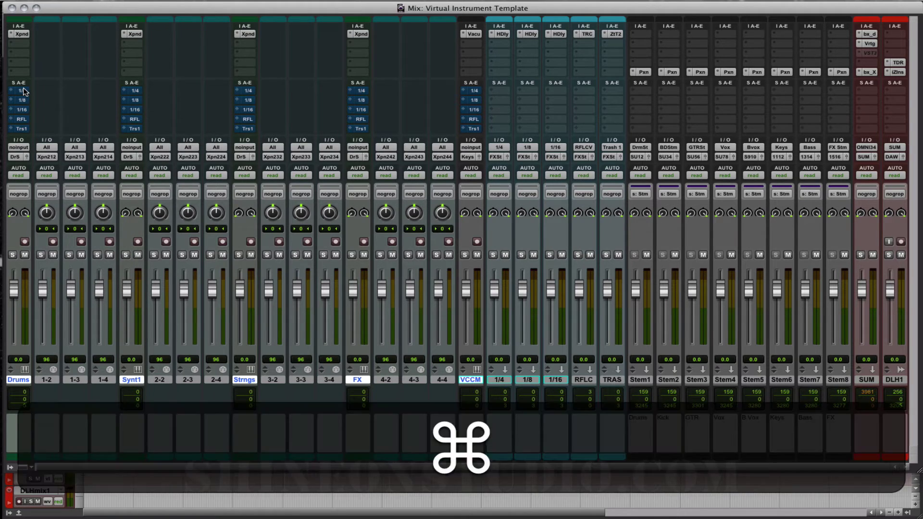
key(super+equal)
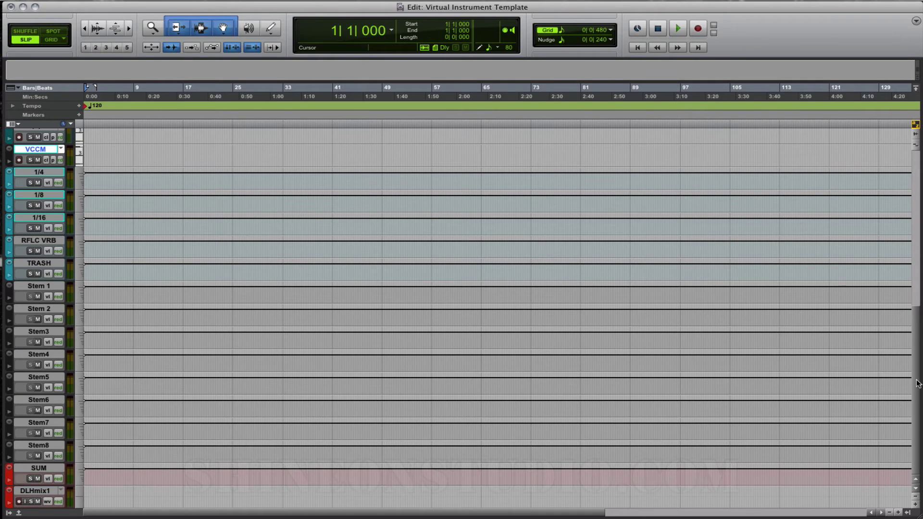
drag(916, 384, 920, 200)
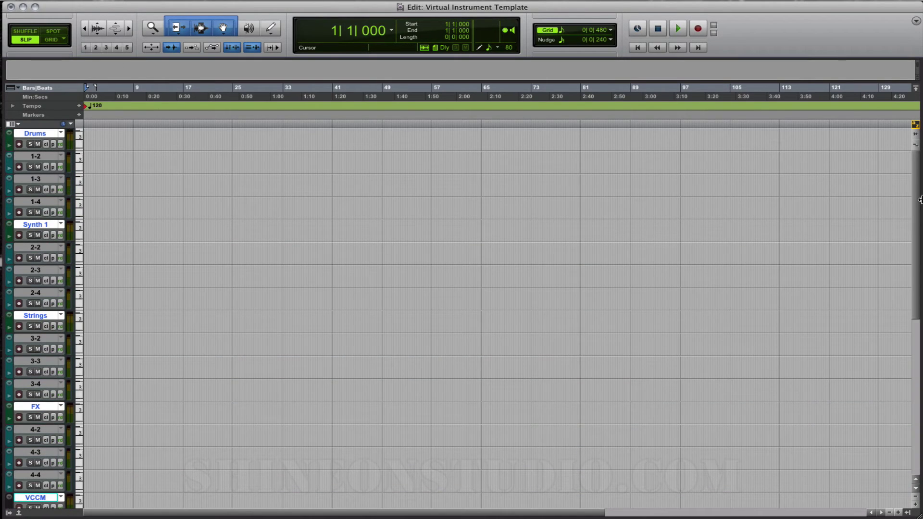
key(super)
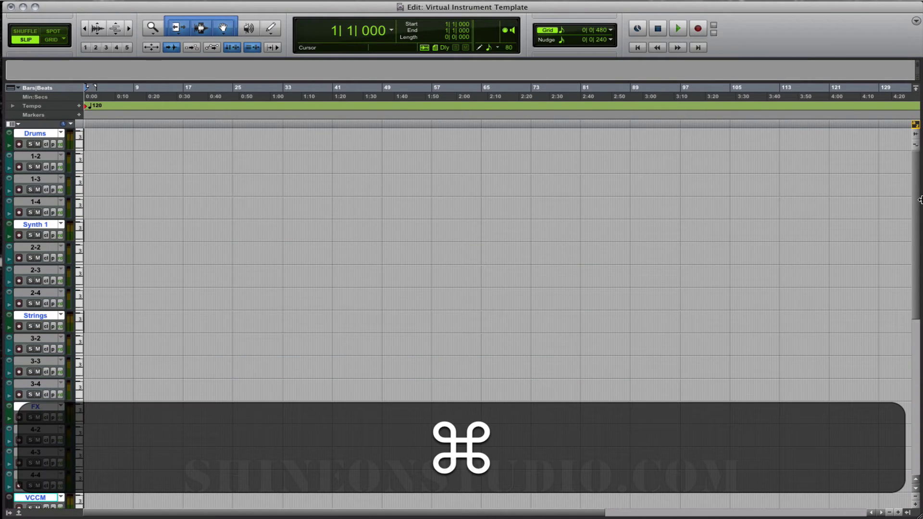
key(super+equal)
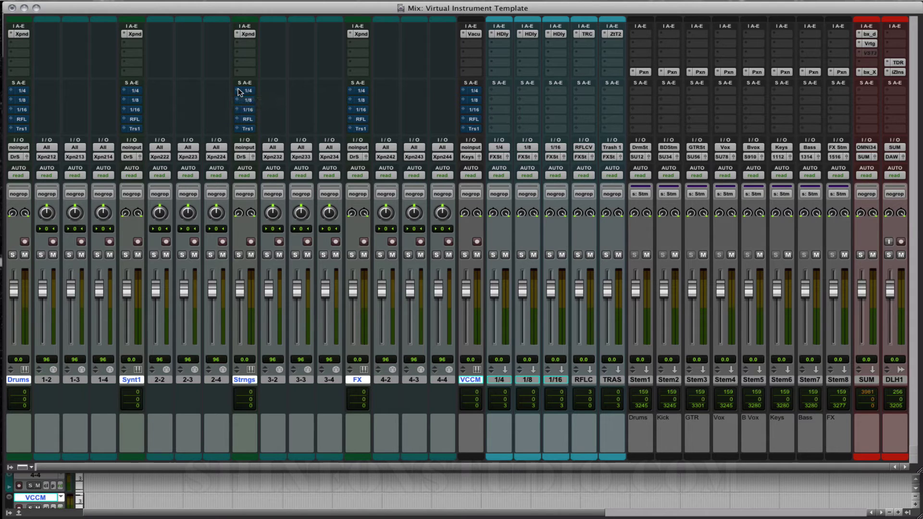
Open the 1/4 send faders of Drums, Synth 1, Strings, FX and VCCM as separate persistent windows lined up side by side
click(20, 90)
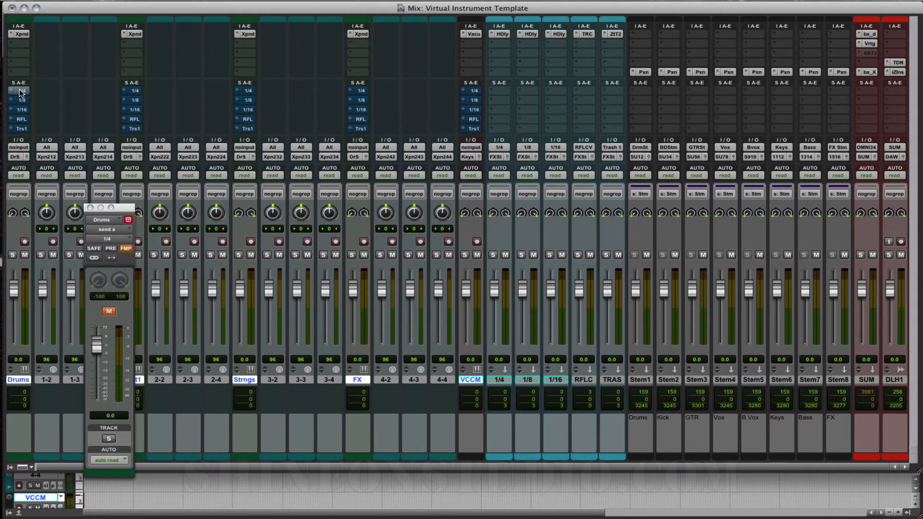
click(129, 220)
click(135, 90)
drag(123, 209, 175, 209)
click(180, 219)
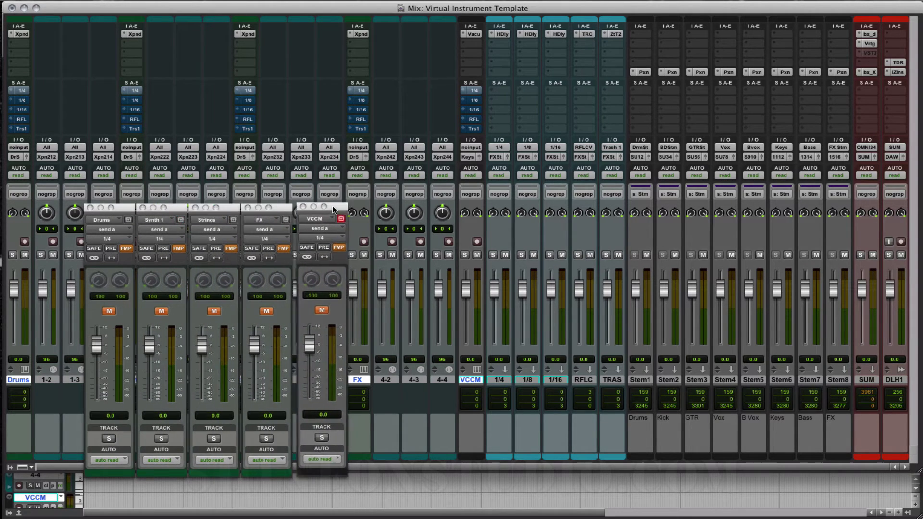
drag(324, 211, 330, 210)
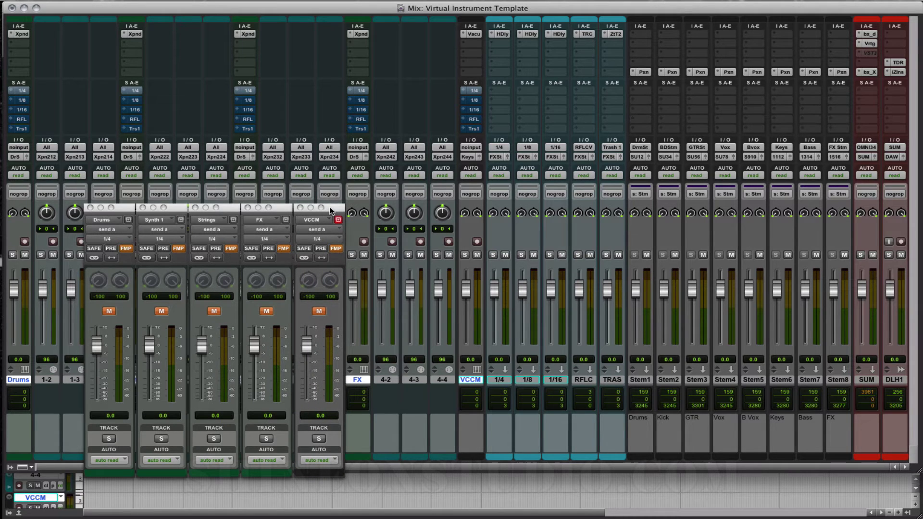
Open the 1/8 and 1/16 send faders of the same five tracks and arrange them in two further side-by-side groups
click(22, 100)
drag(338, 210, 403, 210)
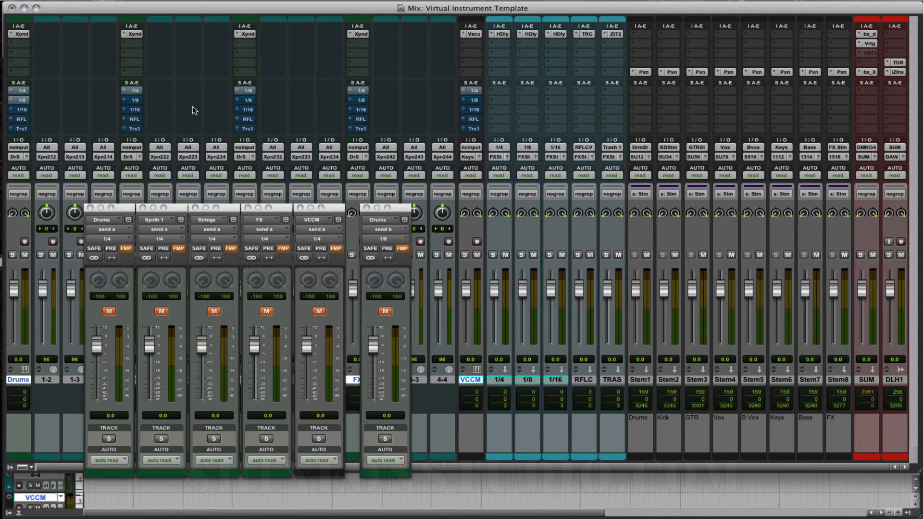
click(135, 100)
drag(404, 208, 452, 208)
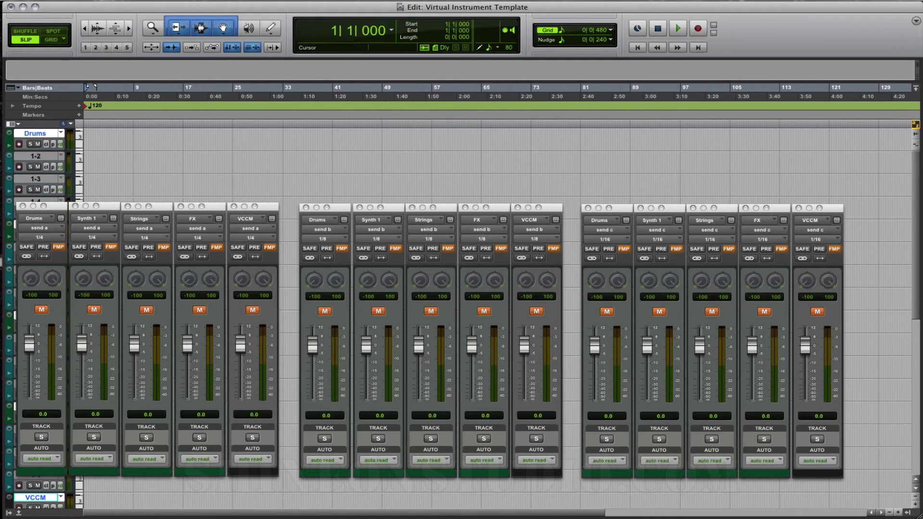
Store the current window layout, including display settings, as window configuration 1 named "Delay Send Faders"
click(400, 2)
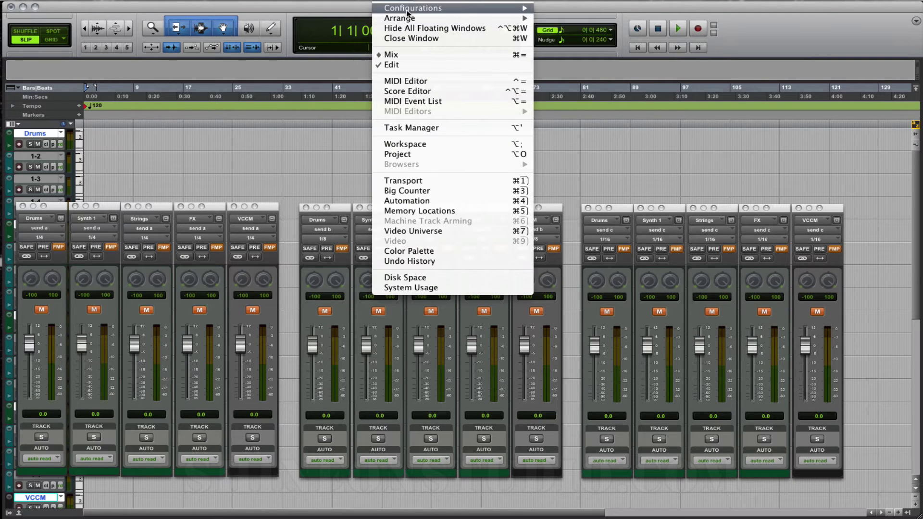
mouse_move(439, 8)
click(585, 21)
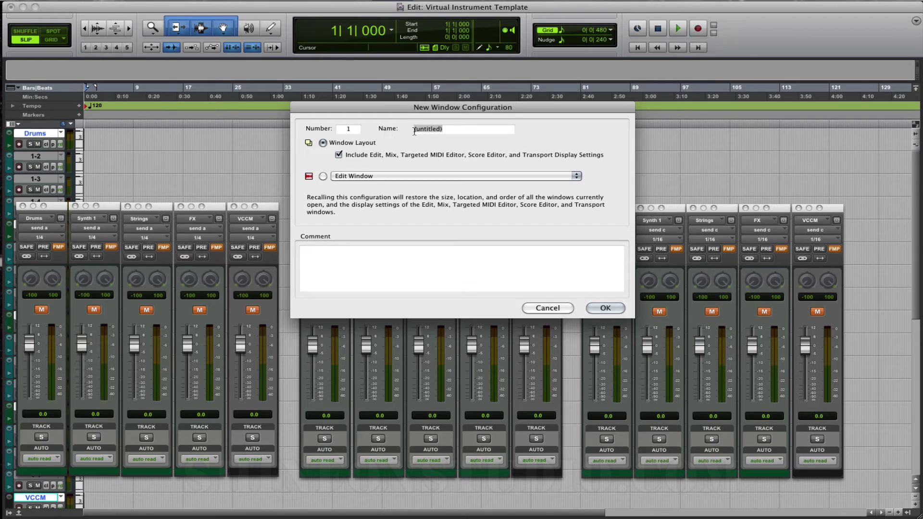
text(Dru)
key(BackSpace)
key(BackSpace)
text(elay Send Faders)
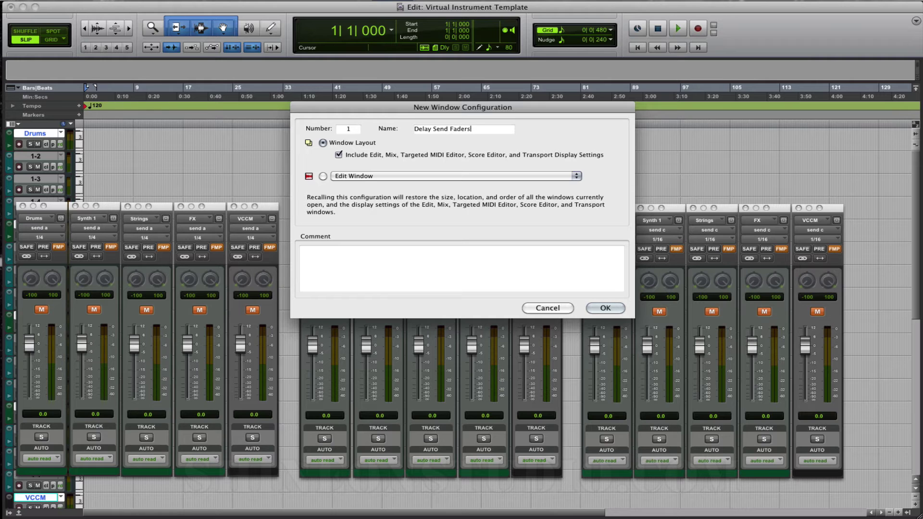
click(604, 307)
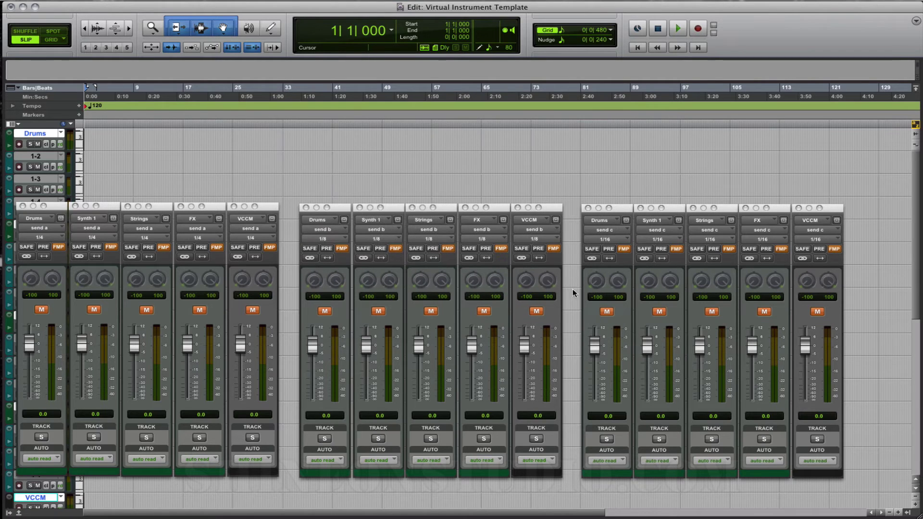
Hide and restore all floating windows, and open the Window Configuration List
key(ctrl+alt+super+w)
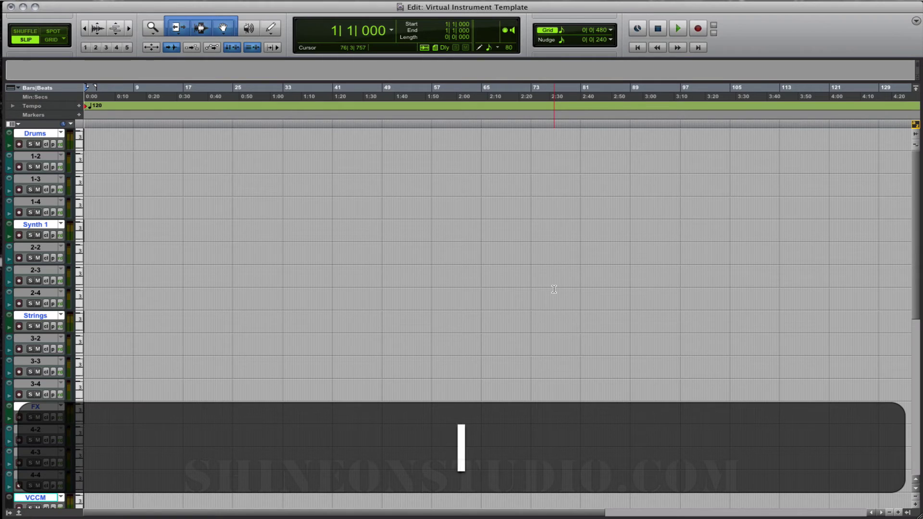
key(ctrl+alt+super+w)
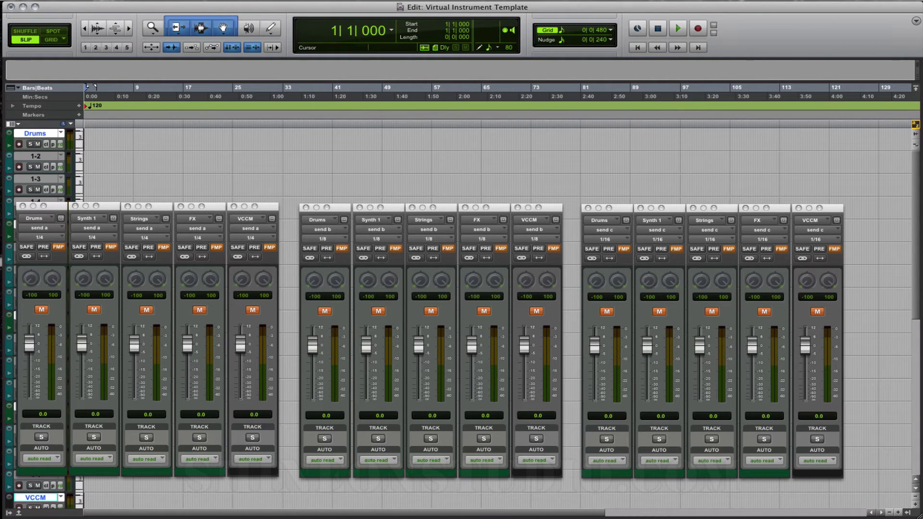
click(408, 2)
mouse_move(403, 9)
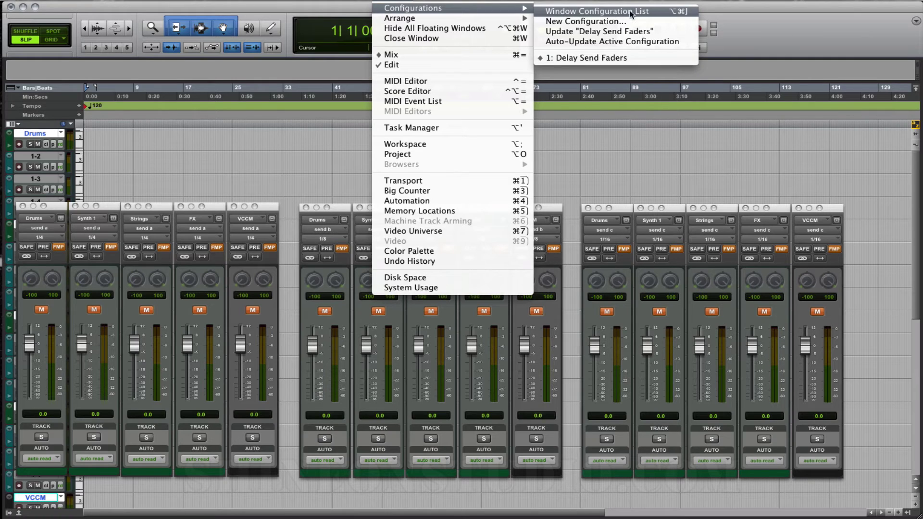
click(682, 13)
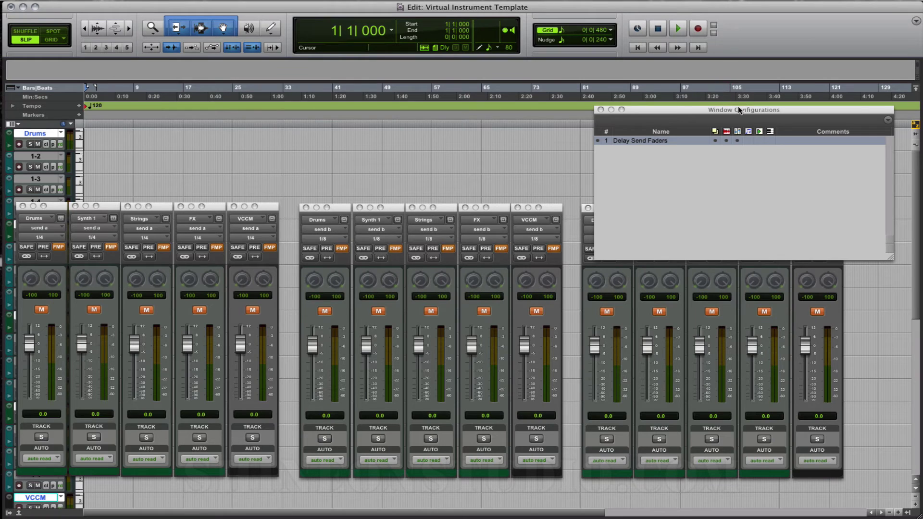
Move the Window Configurations list clear of the send faders, and open and close the Memory Locations list for comparison
drag(740, 108, 740, 56)
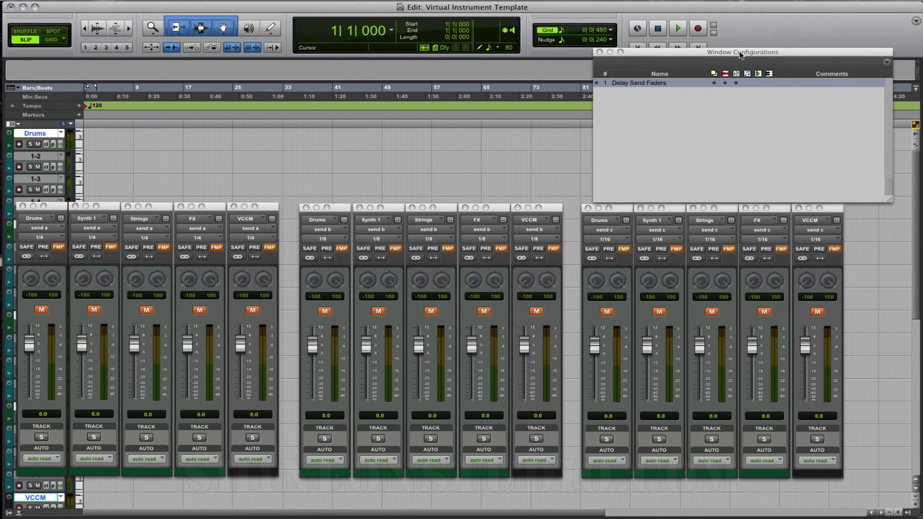
key(super)
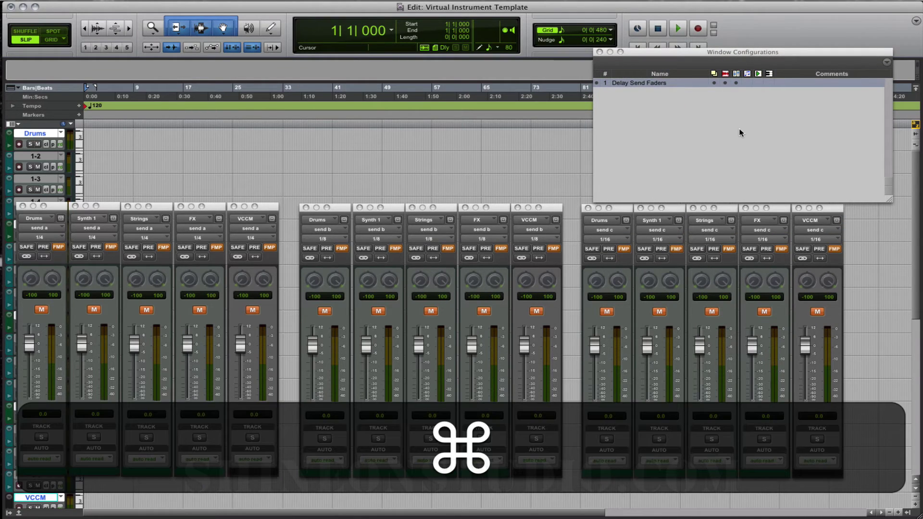
key(super+5)
drag(722, 168, 683, 156)
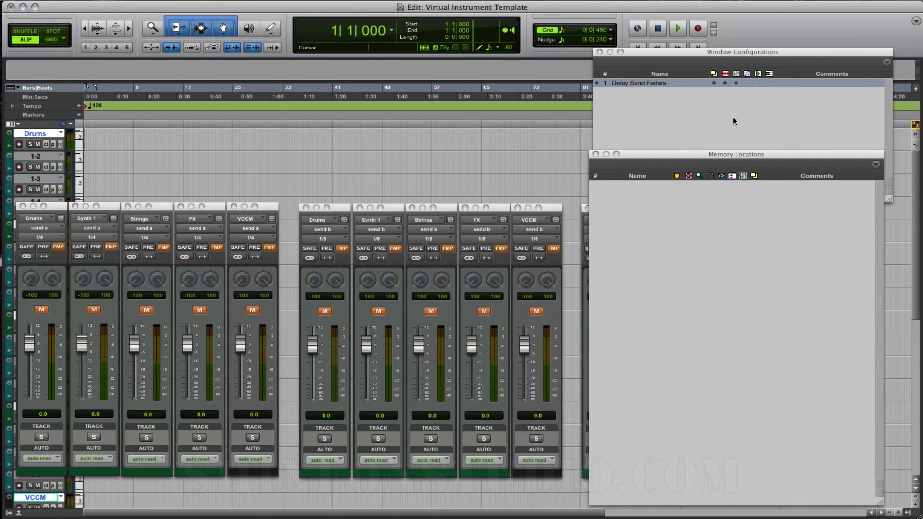
key(super+5)
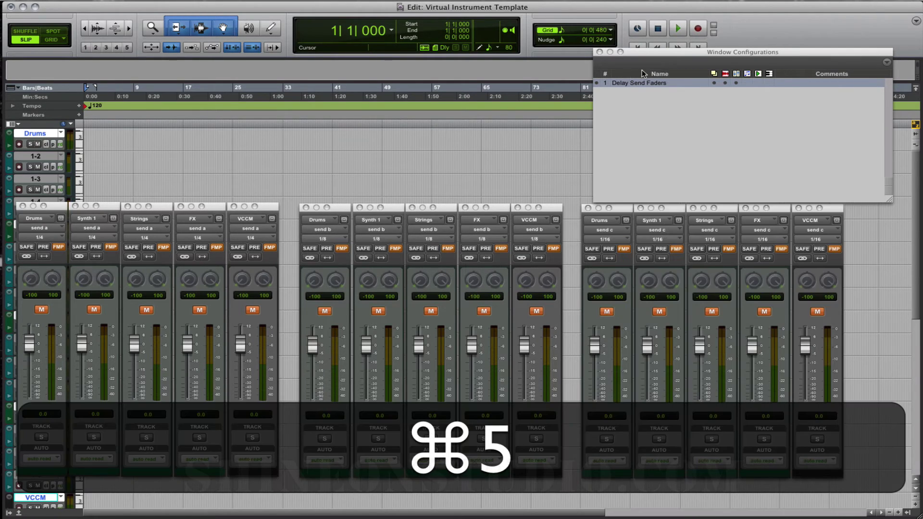
Hide all floating windows and recall the "Delay Send Faders" layout from the Window Configuration List, doing this twice
key(ctrl+alt+super+w)
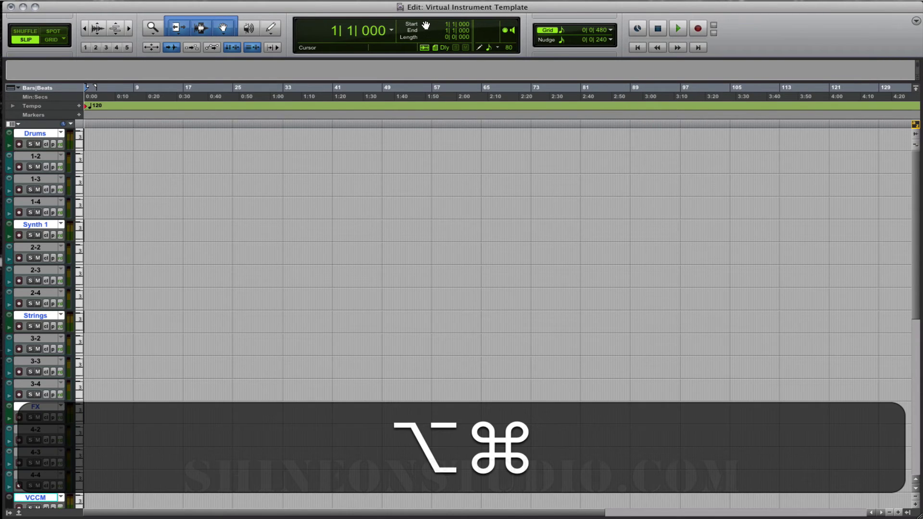
key(alt+super+j)
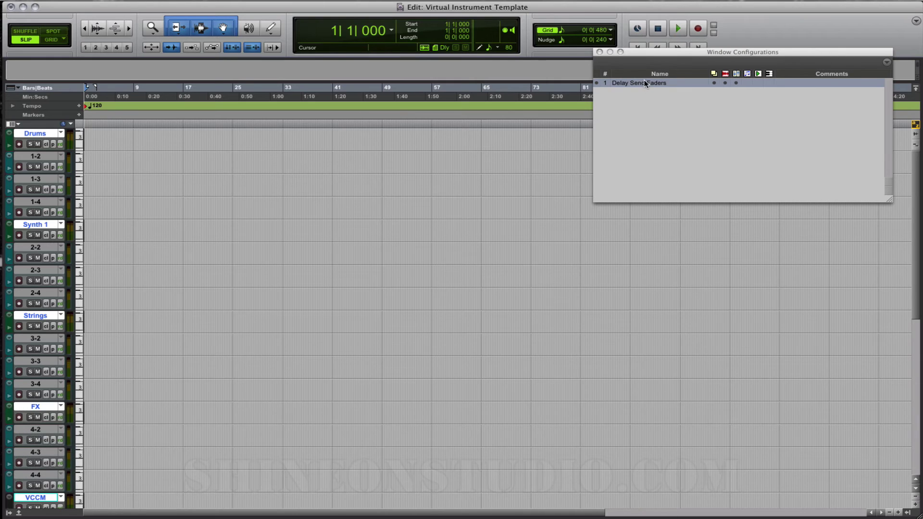
click(644, 83)
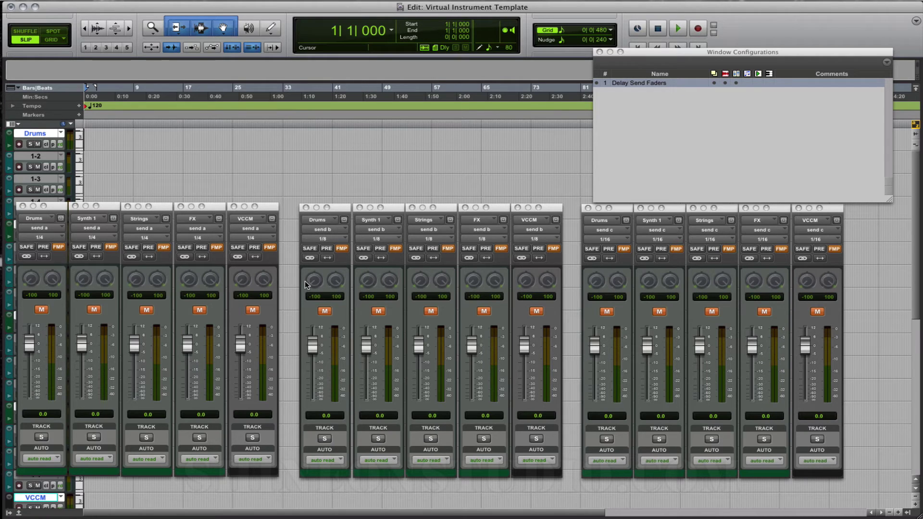
key(ctrl+alt+super+w)
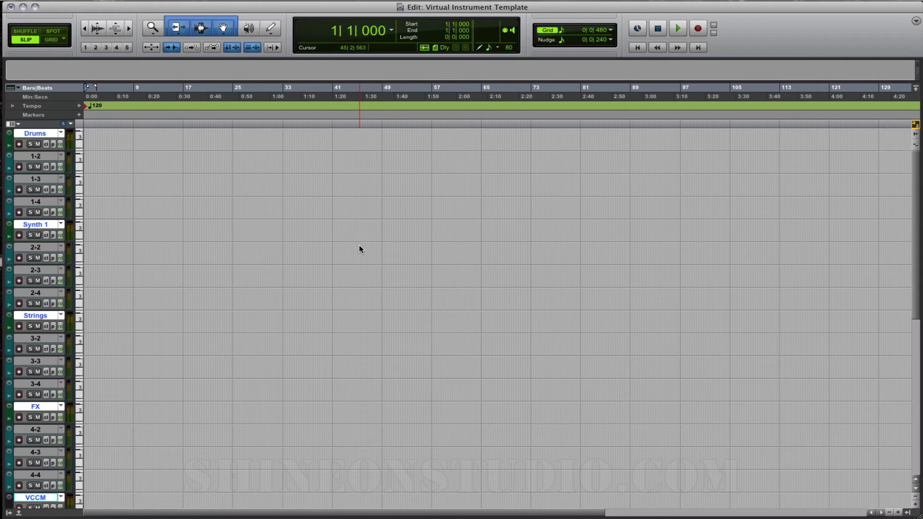
key(alt+super+j)
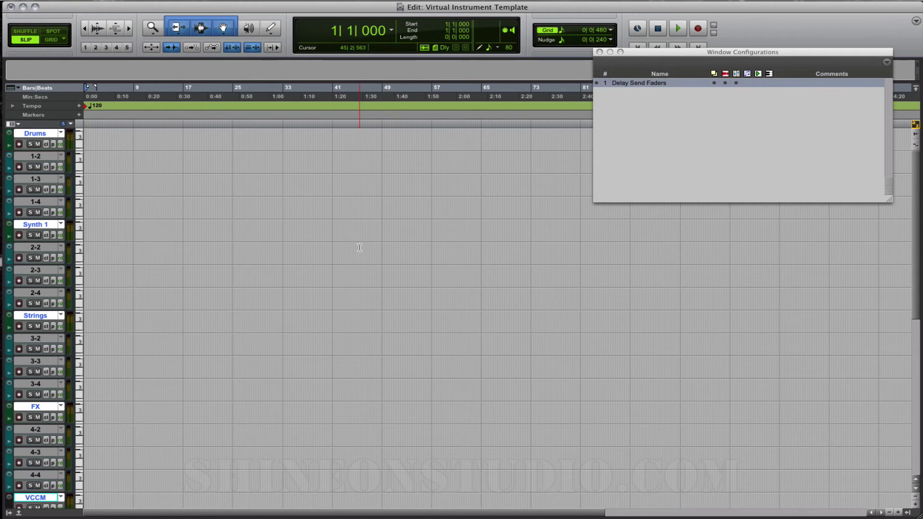
click(642, 83)
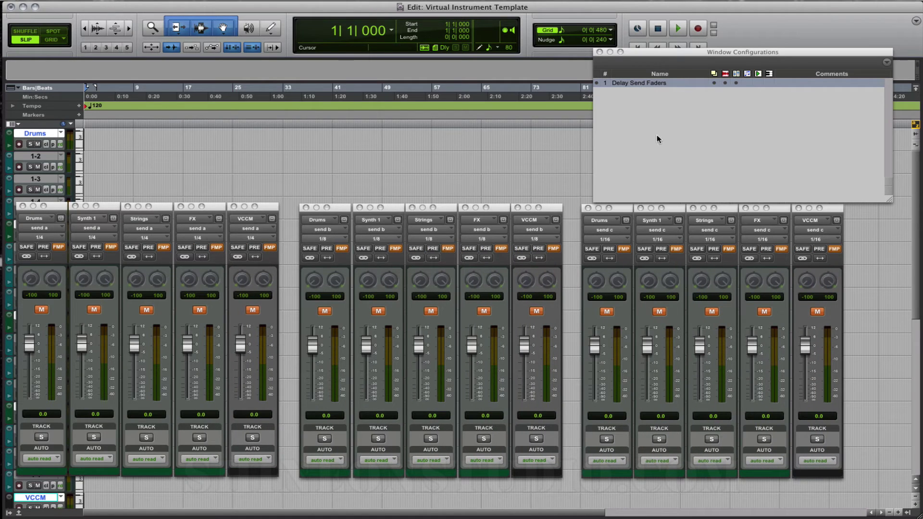
Close the configuration list over the Mix window, and switch the five 1/8 send fader windows to send d (RFLC VERB)
key(super+equal)
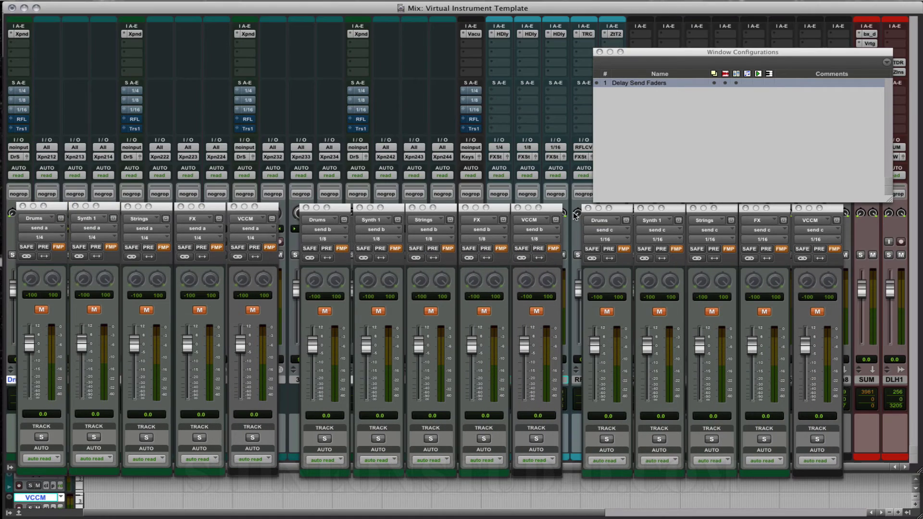
click(599, 51)
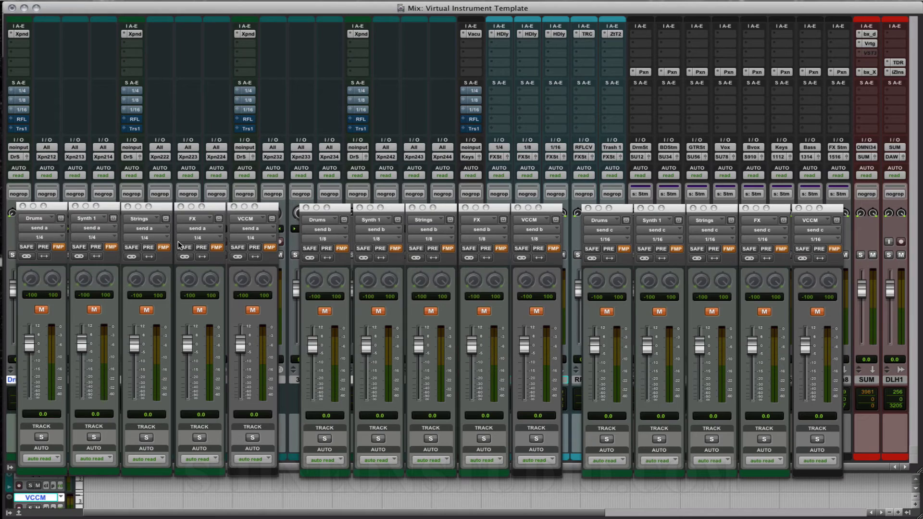
click(331, 230)
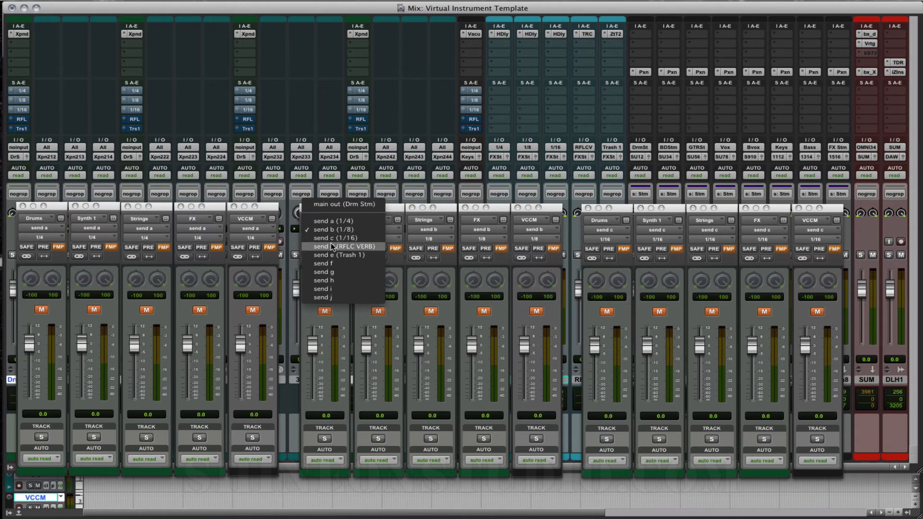
click(332, 246)
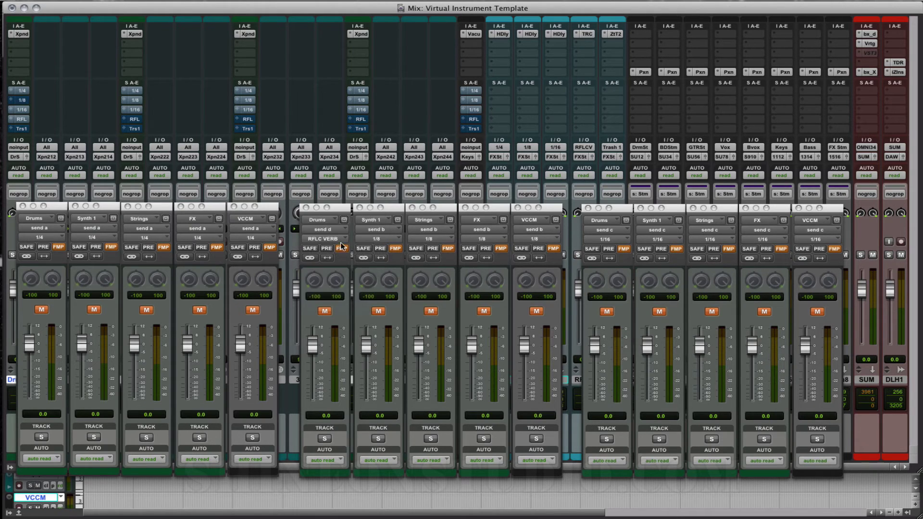
click(376, 230)
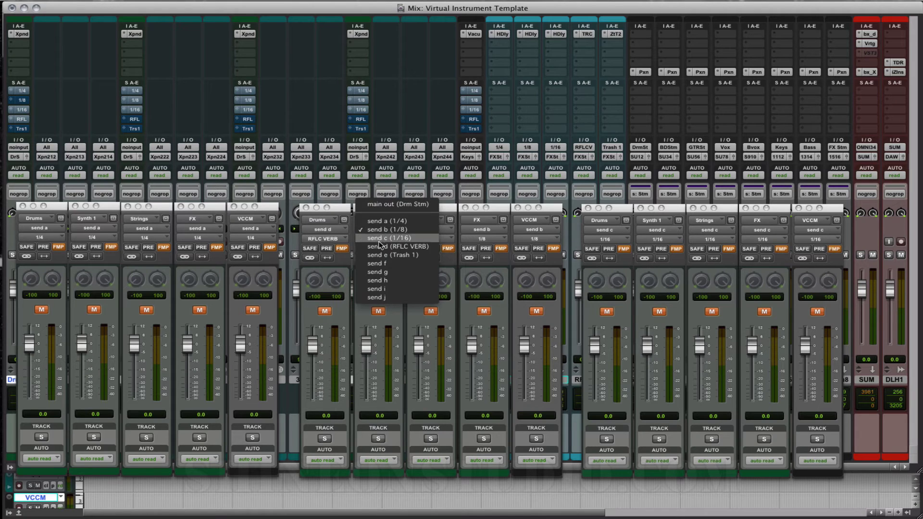
click(381, 247)
click(428, 230)
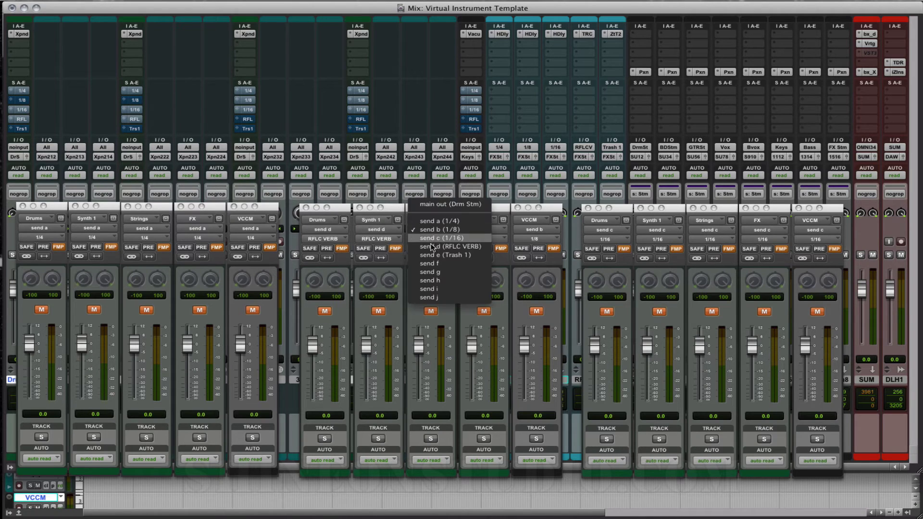
click(430, 244)
click(481, 229)
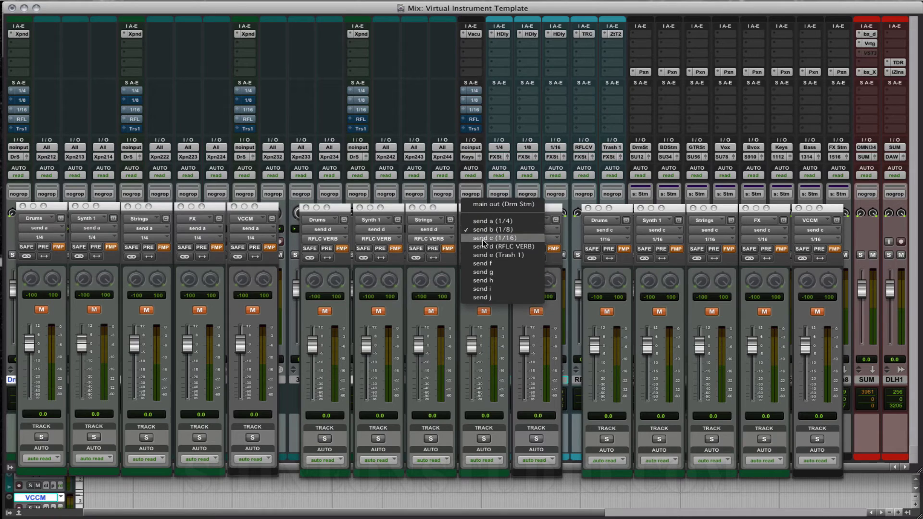
click(484, 246)
click(531, 230)
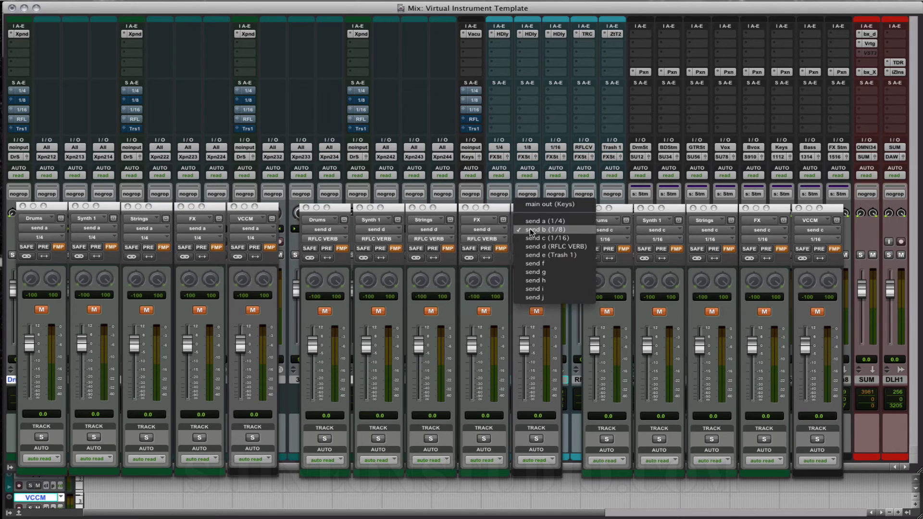
click(534, 244)
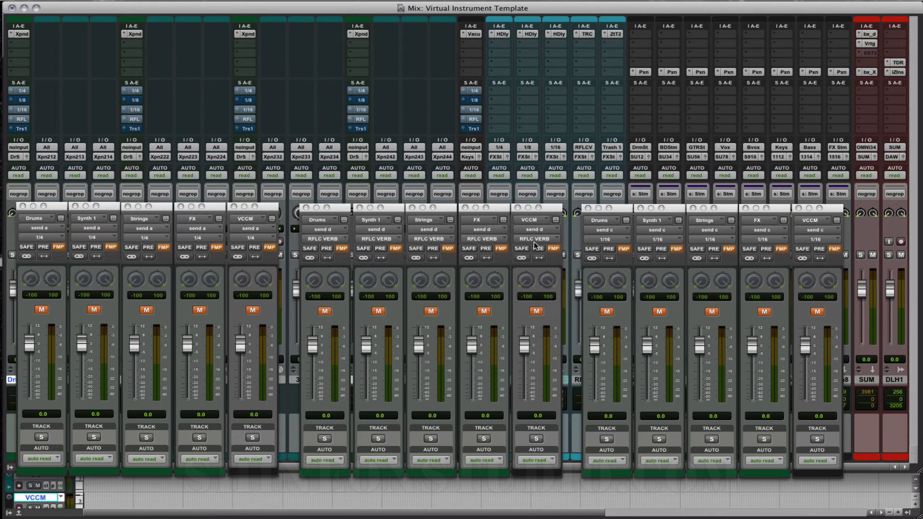
Switch the 1/16 send fader windows of Drums, Synth 1, Strings, FX and VCCM to send e (Trash 1)
click(619, 230)
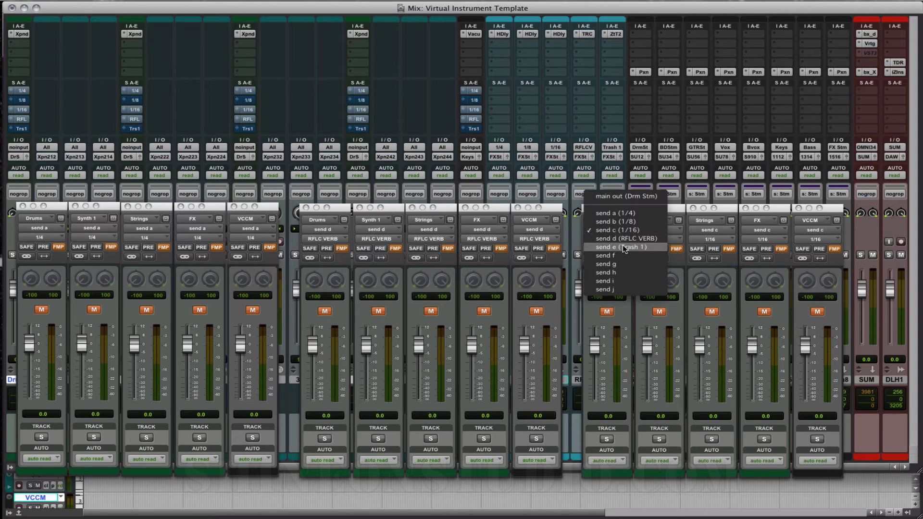
click(622, 246)
click(656, 230)
click(657, 246)
drag(709, 229, 710, 247)
drag(762, 230, 762, 247)
drag(815, 230, 815, 249)
Return to the Edit window and store the window layout, including display settings, as window configuration 2 named "RFLC V + TRASH"
key(super+equal)
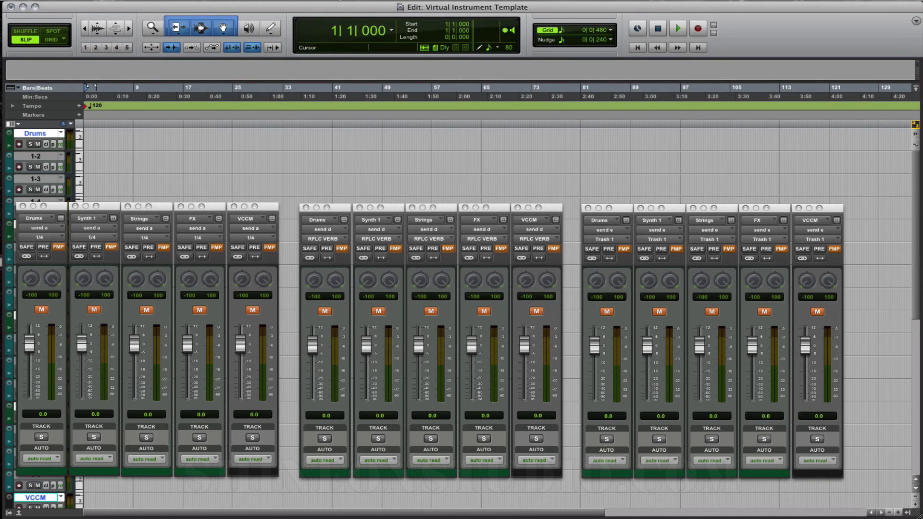
click(396, 1)
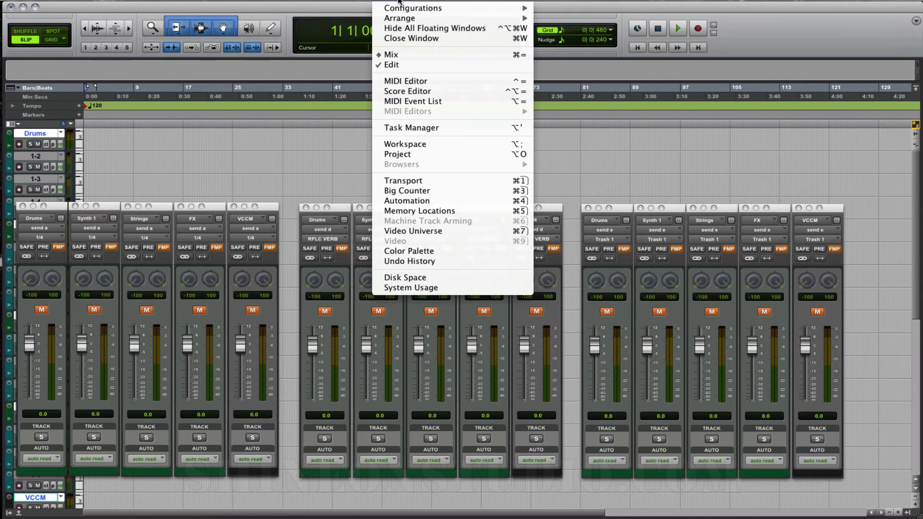
mouse_move(413, 8)
click(573, 21)
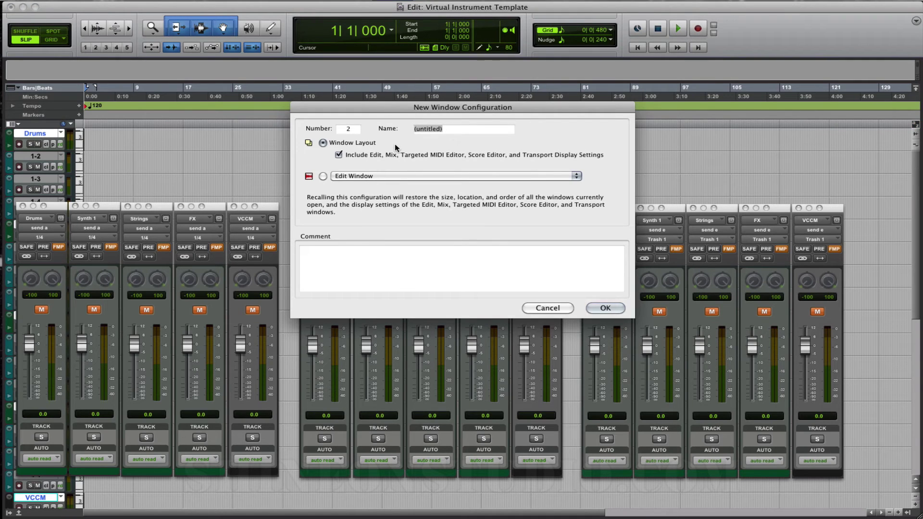
text(RFLC V + TRASH)
click(606, 308)
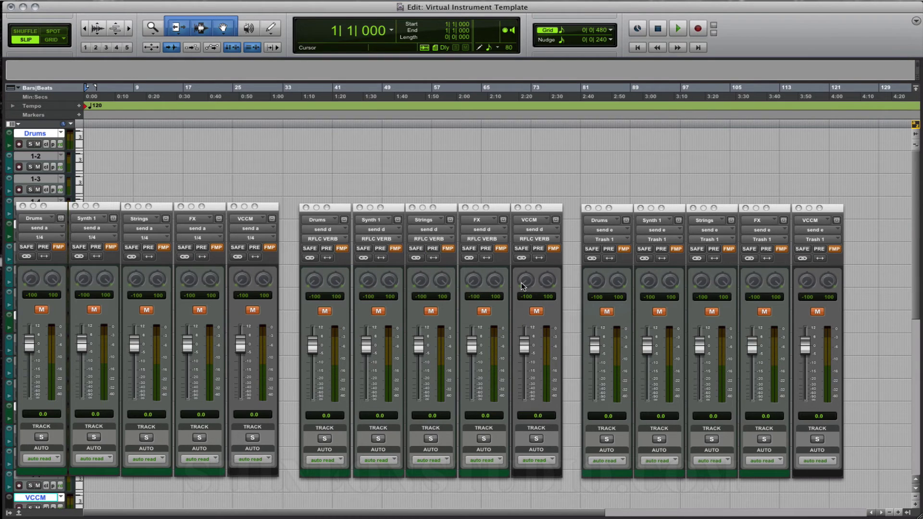
Recall window configuration 1 and window configuration 2 in turn to compare the two send fader layouts
key(KP_Decimal)
key(KP_1)
key(KP_Multiply)
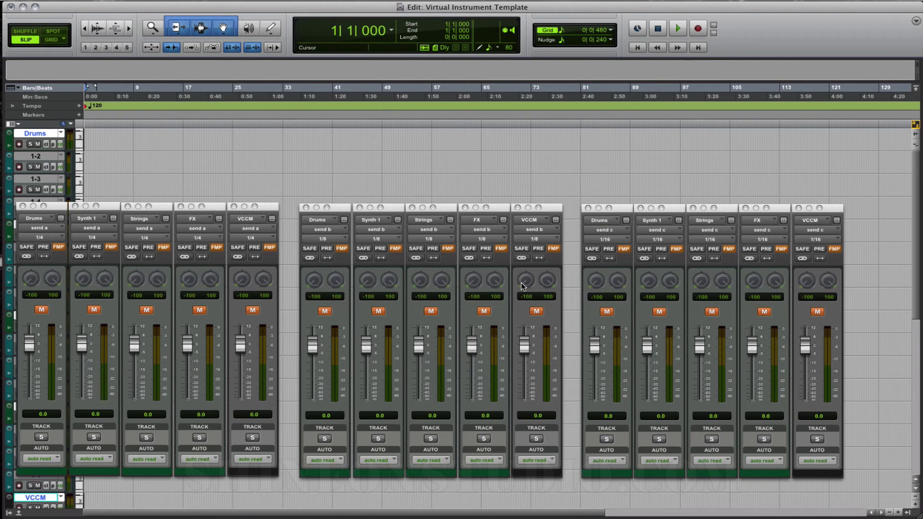
key(KP_Decimal)
key(KP_2)
key(KP_Multiply)
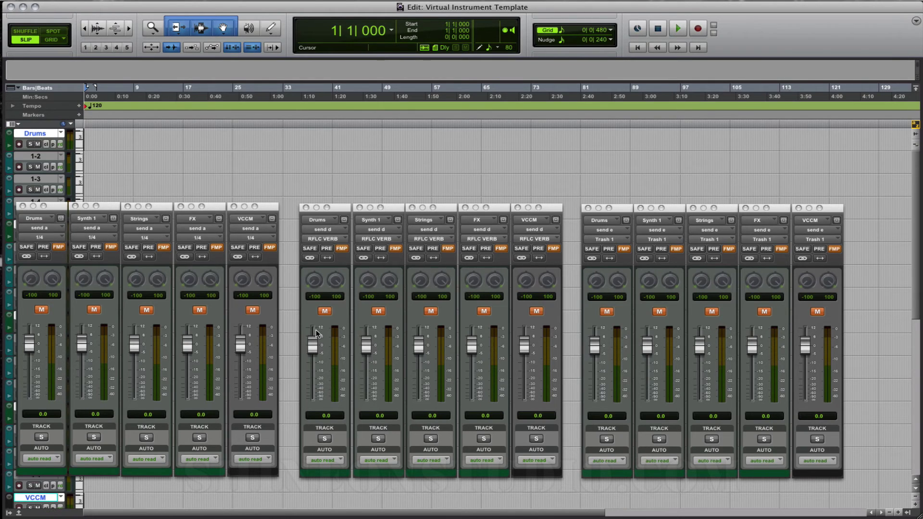
Hide the floating windows and, in the Mix window, group Drums, Synth 1, Strings, FX and VCCM as Mix/Edit group "V INST" with ID v
key(ctrl+alt+super+w)
key(super+equal)
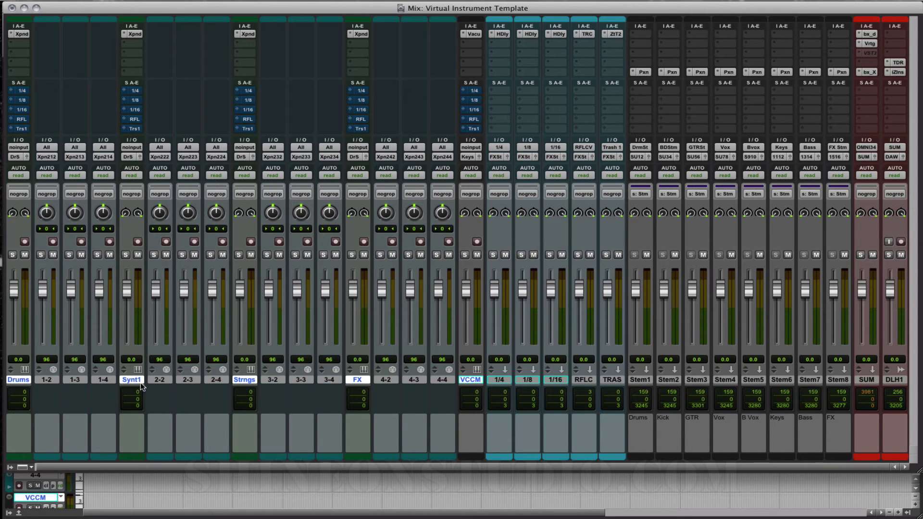
key(super+g)
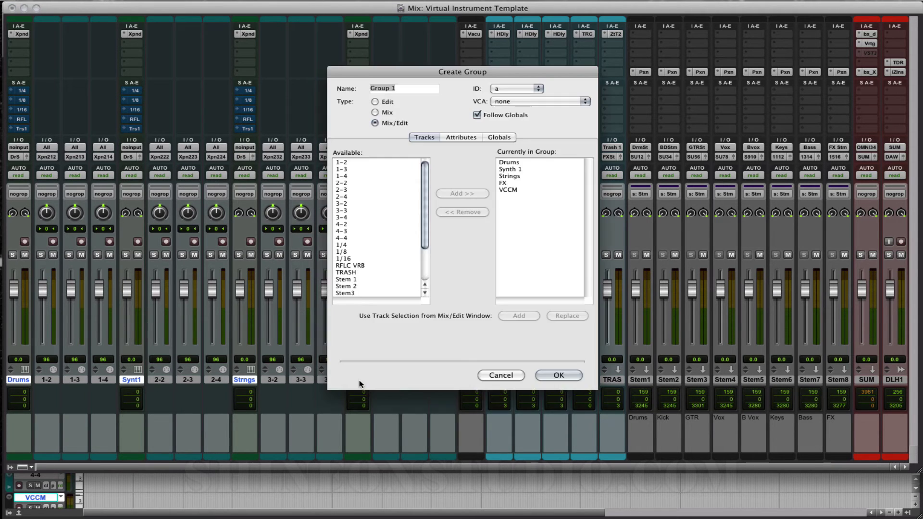
text(V INST)
click(536, 88)
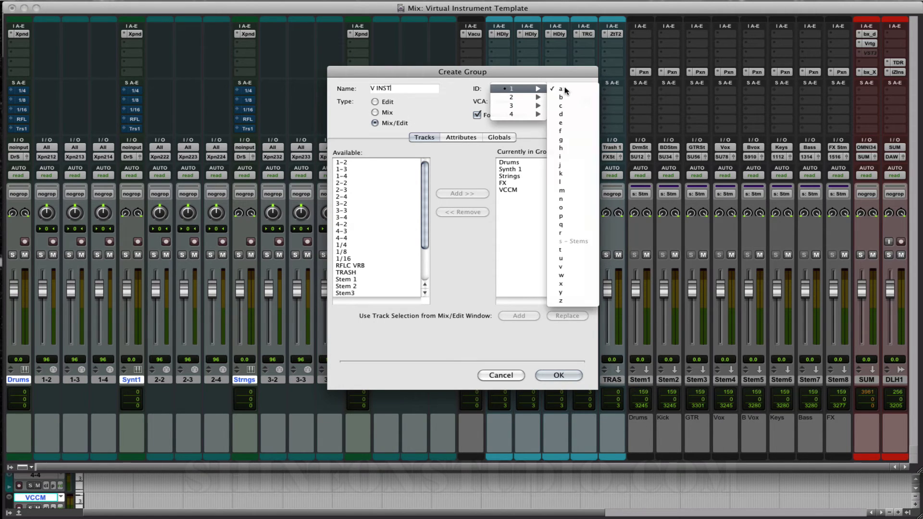
click(570, 266)
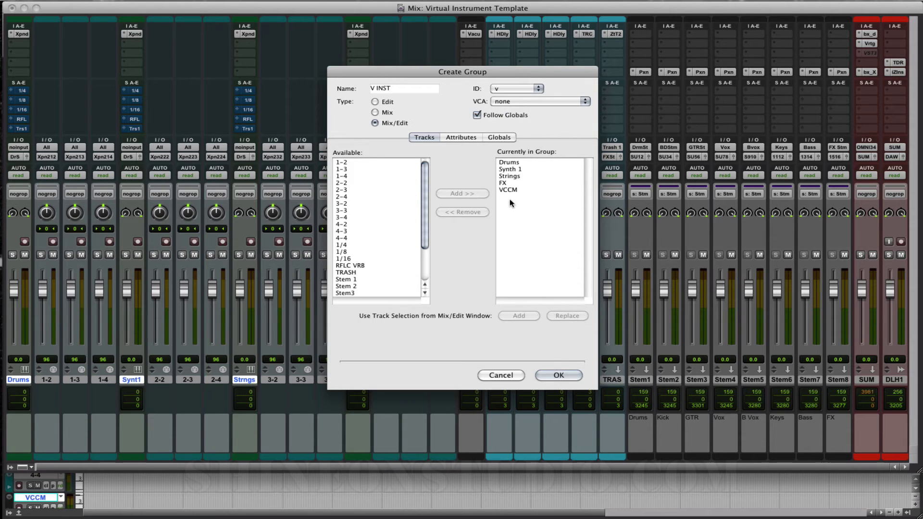
click(500, 137)
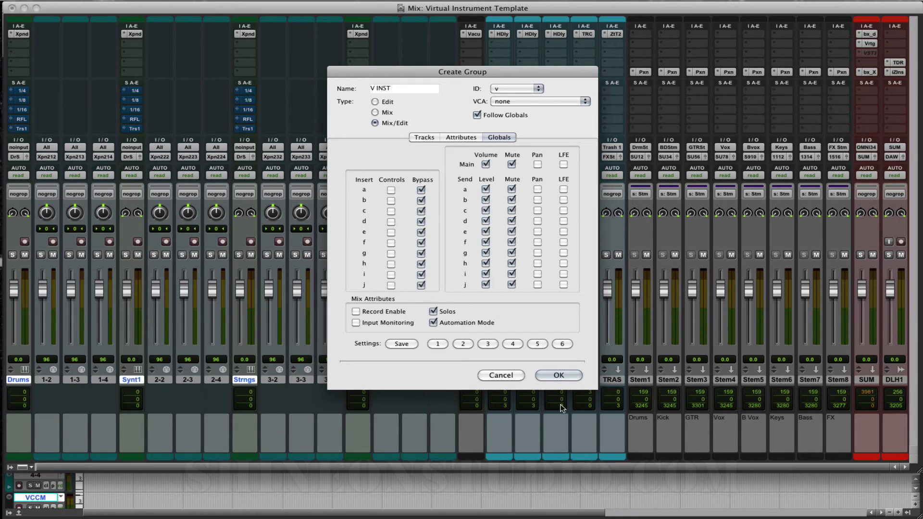
click(559, 375)
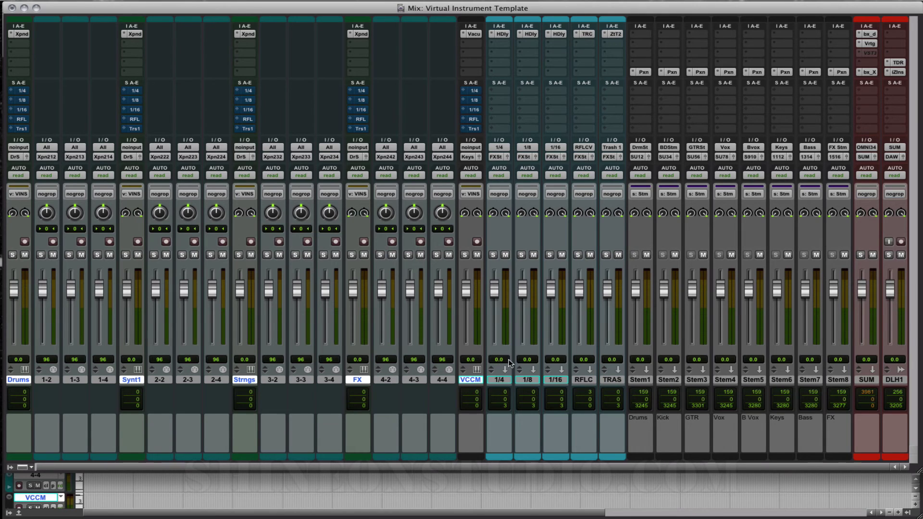
Create a Mix/Edit group named "AUX SENDS" with ID a from the 1/4, 1/8, 1/16, RFLC VRB and TRASH aux tracks
click(500, 380)
shift+click(618, 380)
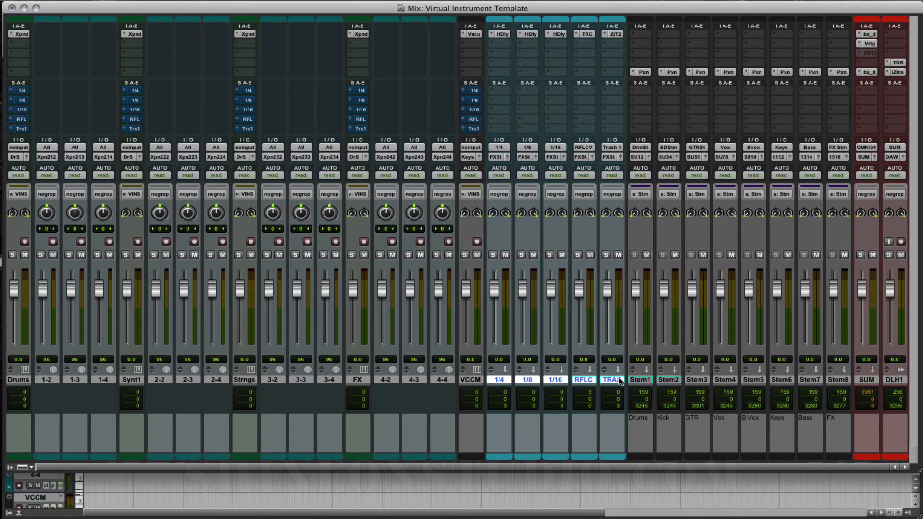
key(super+g)
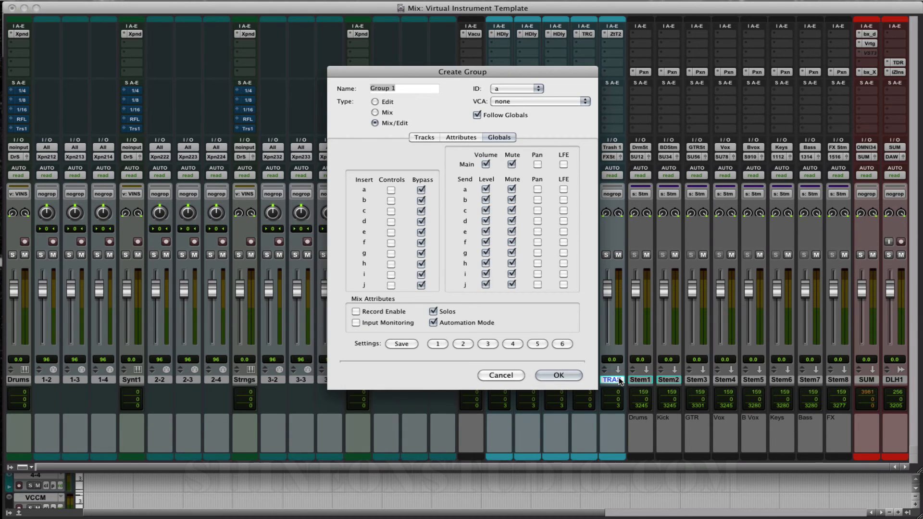
text(AUX SENDS)
click(564, 376)
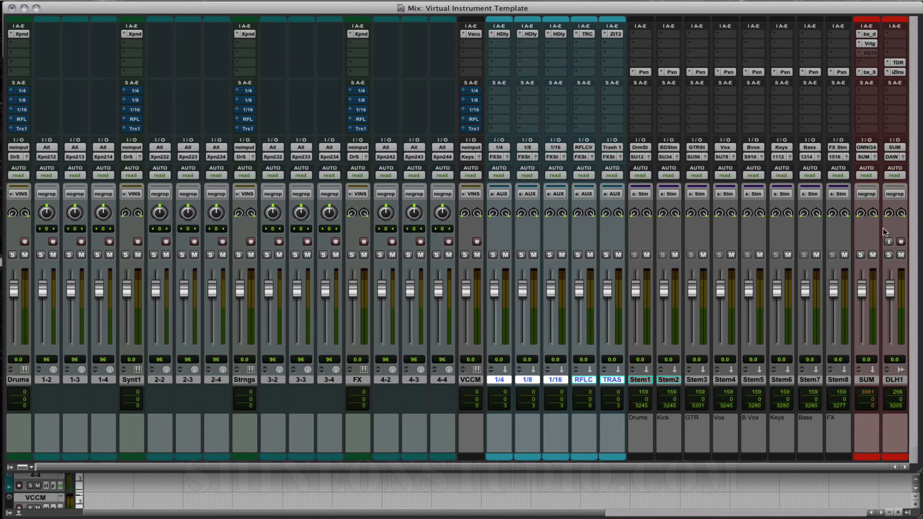
Select the SUM and DLH1 tracks in the Mix window and make them inactive
click(875, 379)
shift+click(890, 380)
right_click(891, 379)
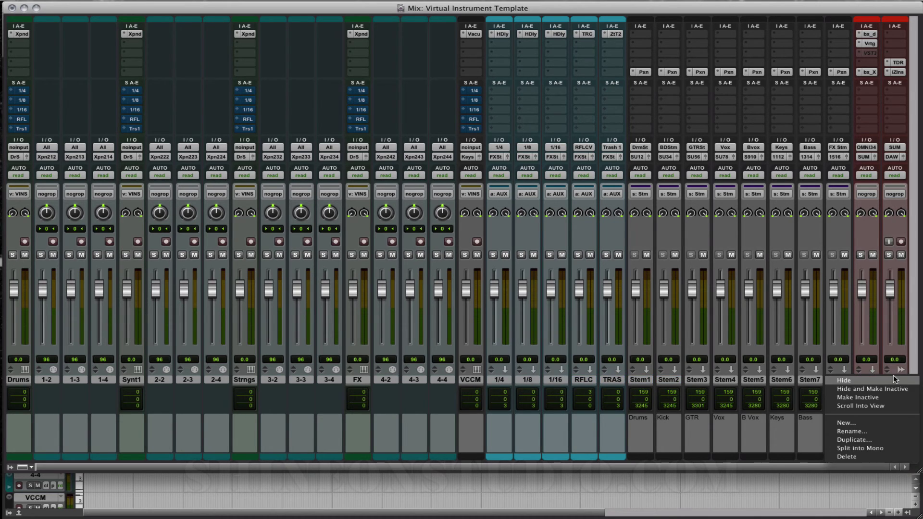
click(858, 398)
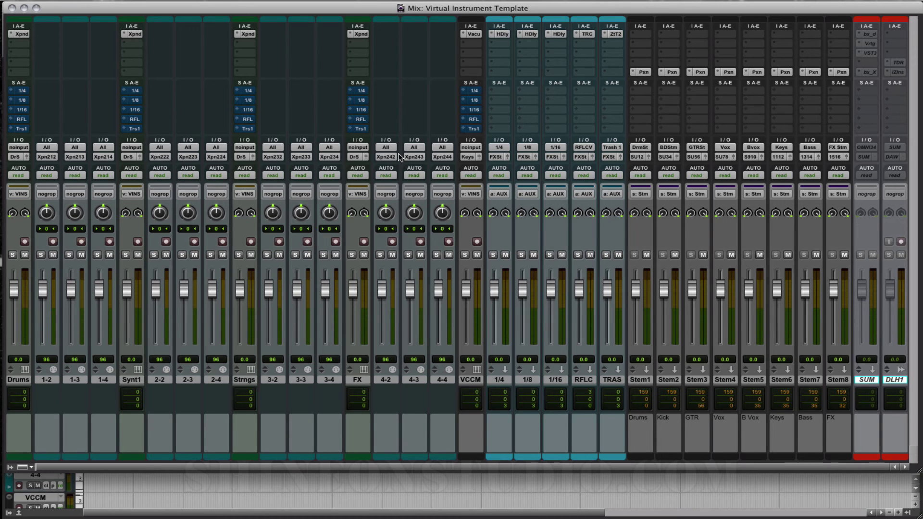
Unmute the 1/4, 1/8, 1/16, RFLC VERB and Trash 1 sends across all tracks of the V INST group in the Mix window
key(super+equal)
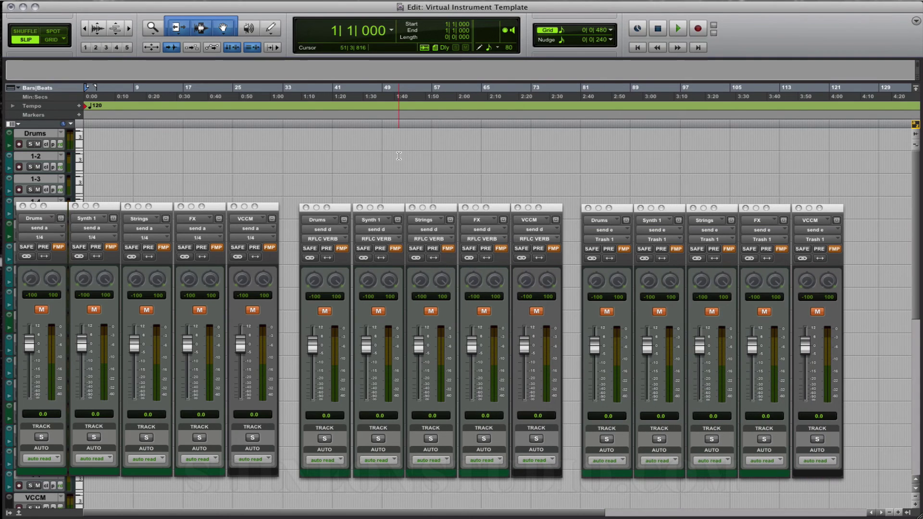
key(super+equal)
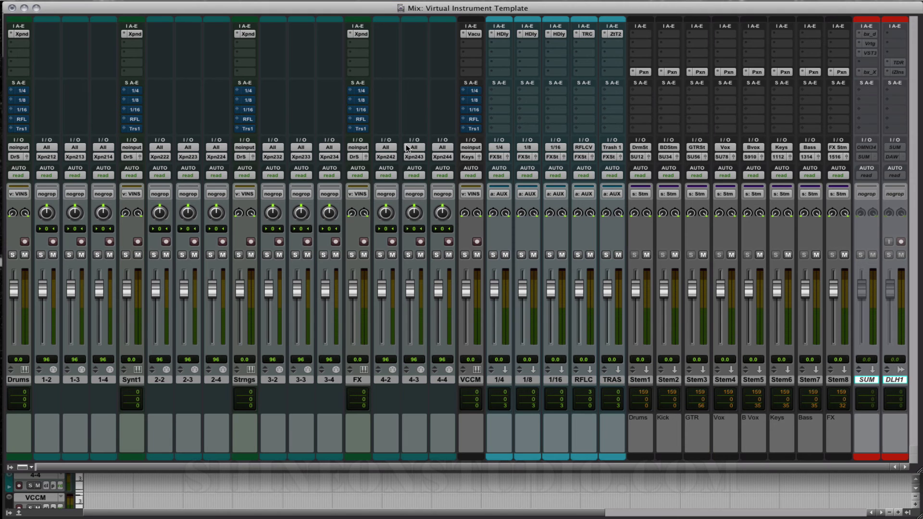
ctrl+alt+super+click(475, 90)
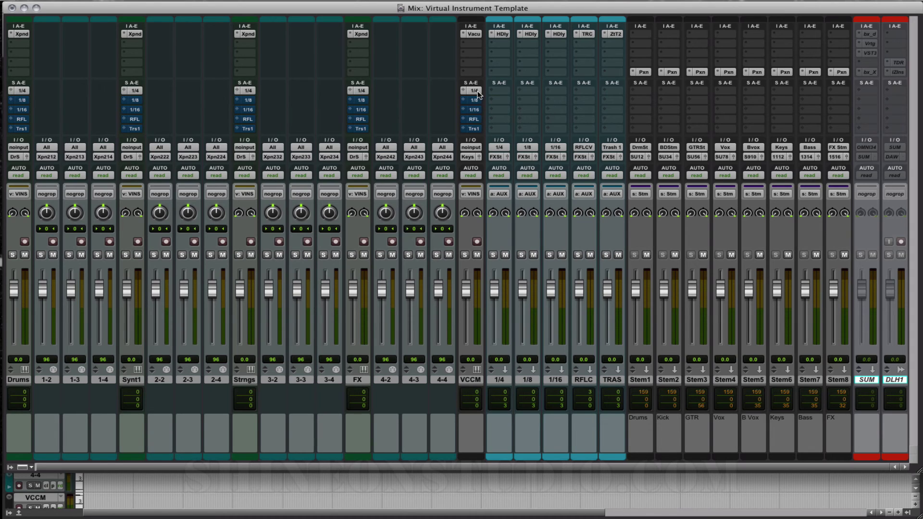
ctrl+alt+super+click(474, 100)
ctrl+alt+super+click(474, 109)
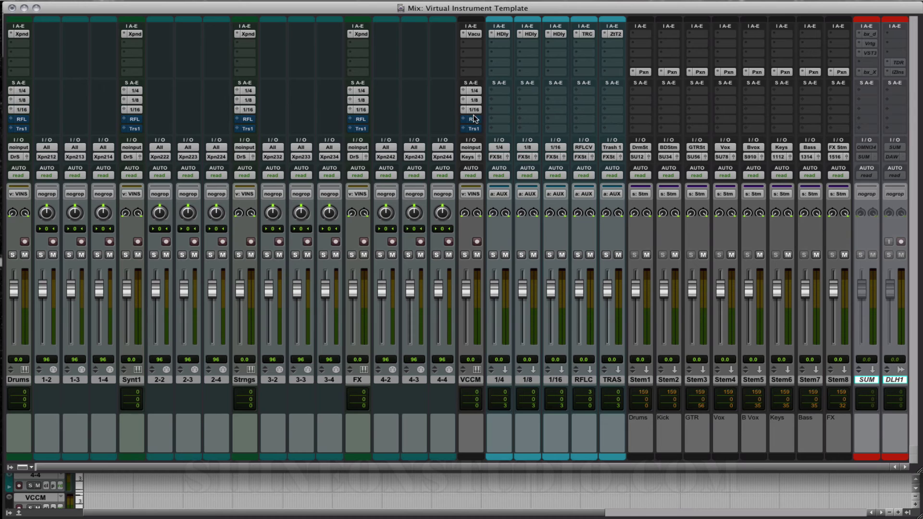
ctrl+alt+super+click(474, 119)
ctrl+alt+super+click(475, 129)
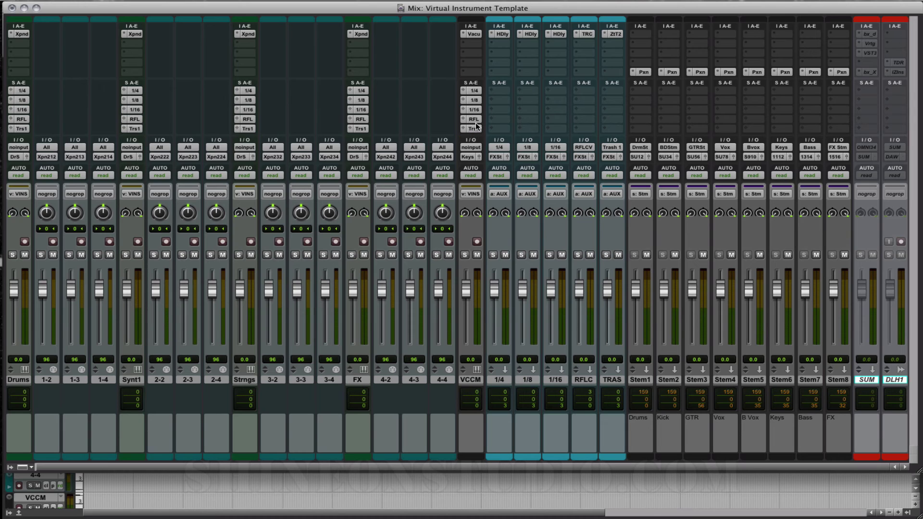
Mute all five effect sends again across the V INST group, working from Trash 1 back to 1/4
ctrl+alt+super+click(475, 128)
ctrl+alt+super+click(474, 119)
ctrl+alt+super+click(474, 110)
ctrl+alt+super+click(474, 100)
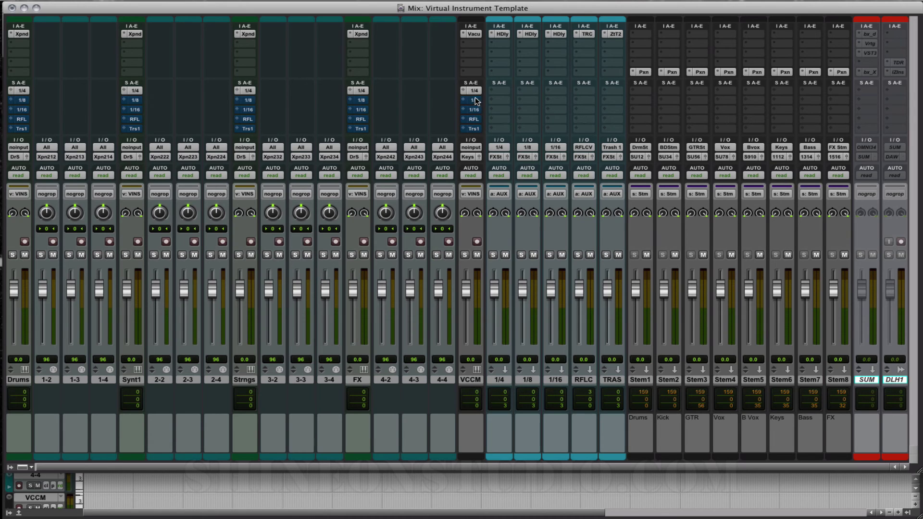
ctrl+alt+super+click(475, 90)
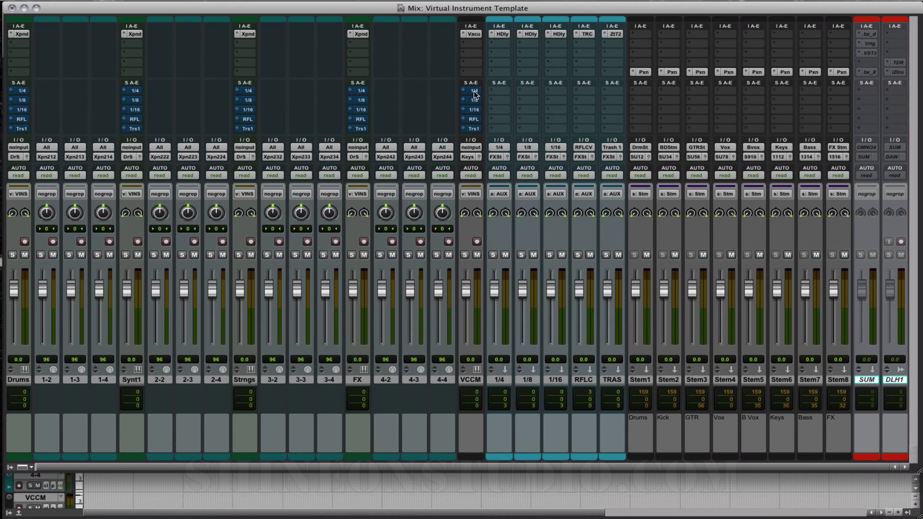
Show the track and group lists, toggle the AUX SENDS group, and leave both AUX SENDS and V INST disabled
click(10, 468)
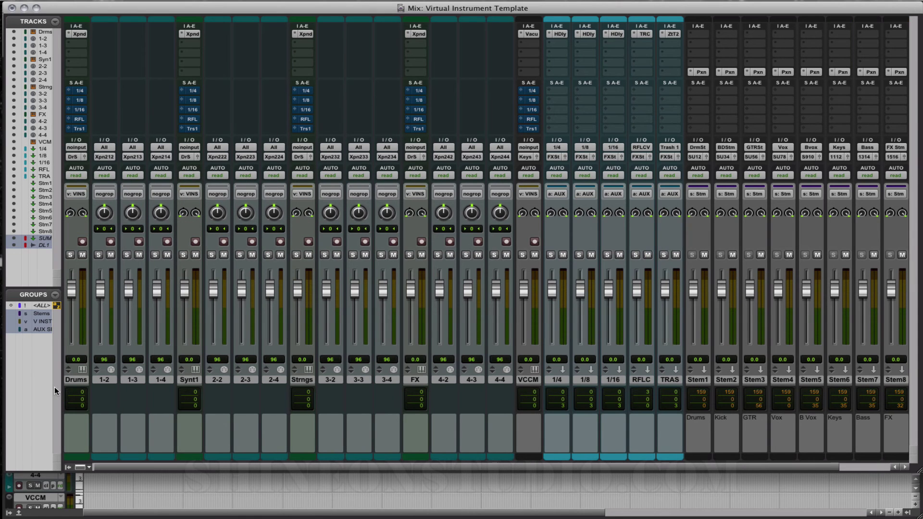
click(44, 329)
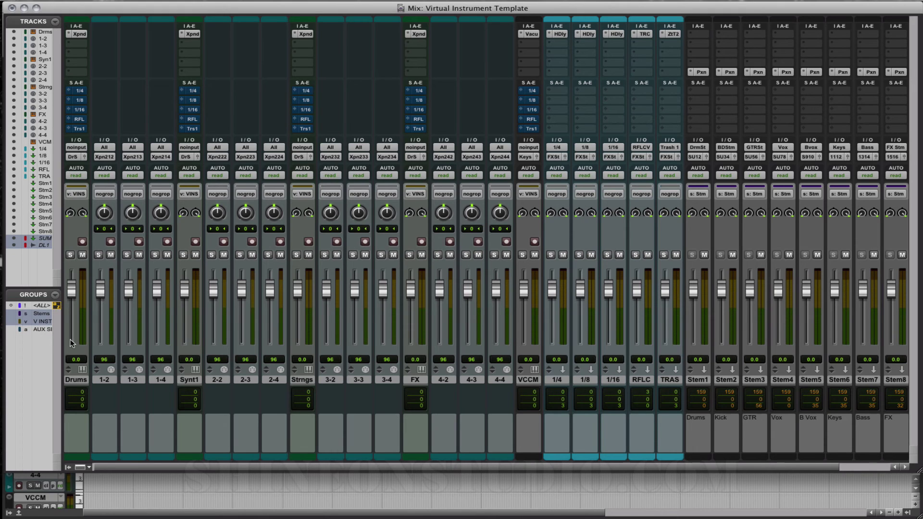
key(a)
key(a)
key(a)
key(a)
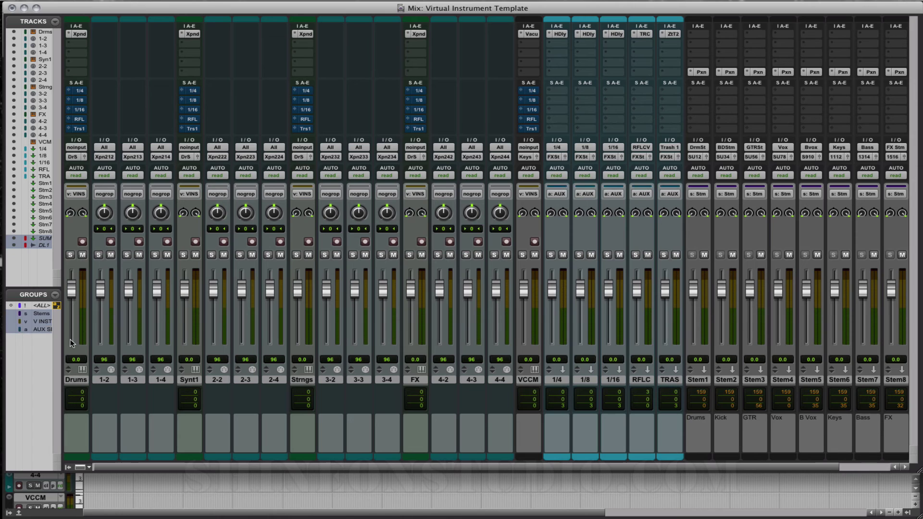
click(45, 322)
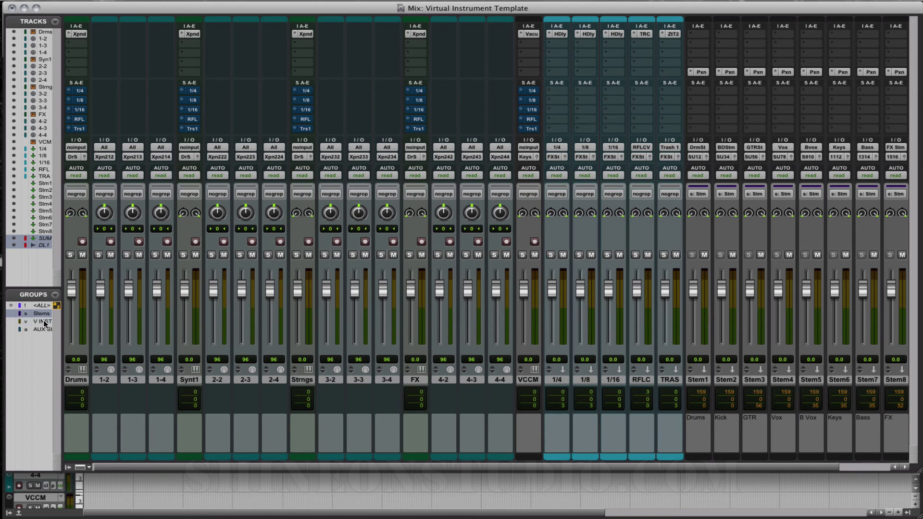
Unmute the 1/4 and 1/8 sends on the Drums track alone and mute them again
ctrl+super+click(79, 91)
ctrl+super+click(79, 100)
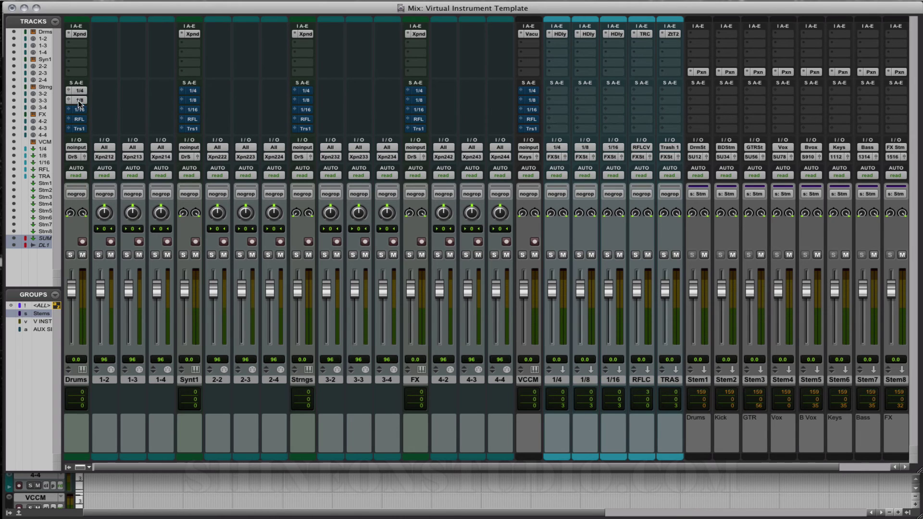
ctrl+super+click(80, 91)
ctrl+super+click(80, 100)
Save the session as an installed system template in the DLH category, named "Virtual Instrument Template", without media
click(93, 1)
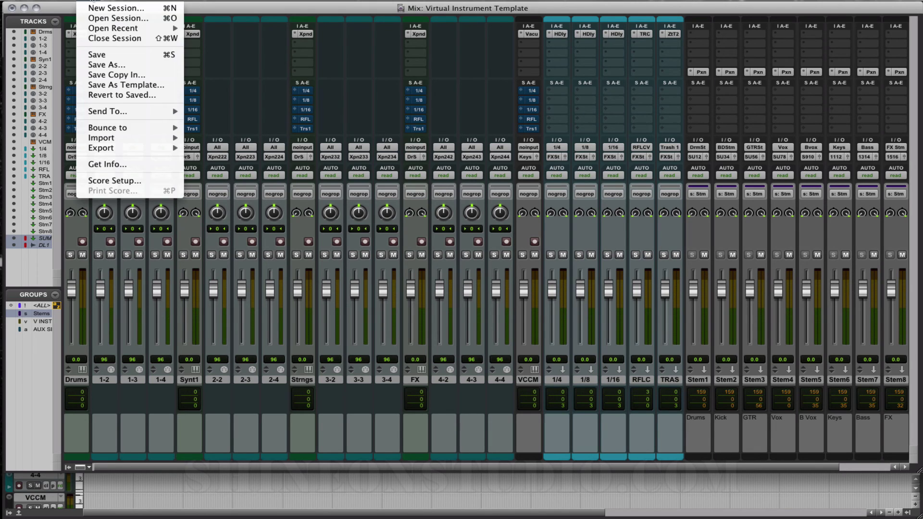
click(114, 87)
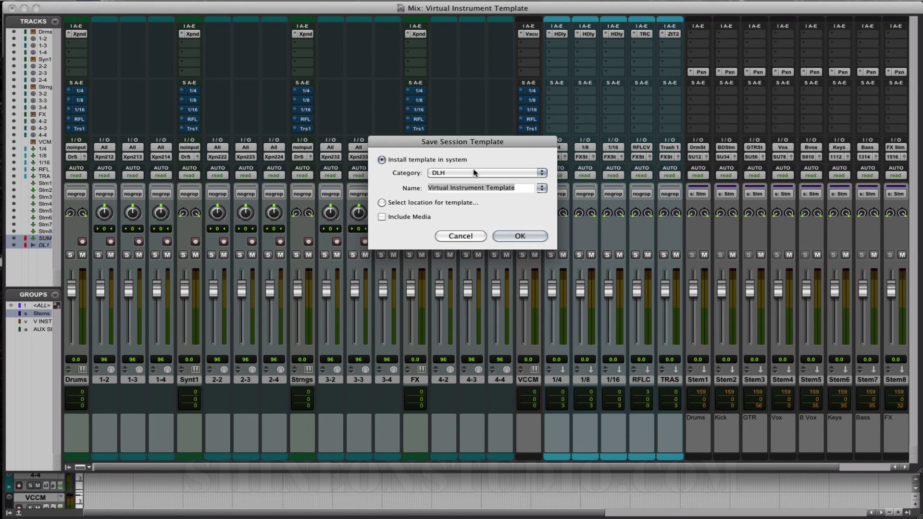
click(541, 173)
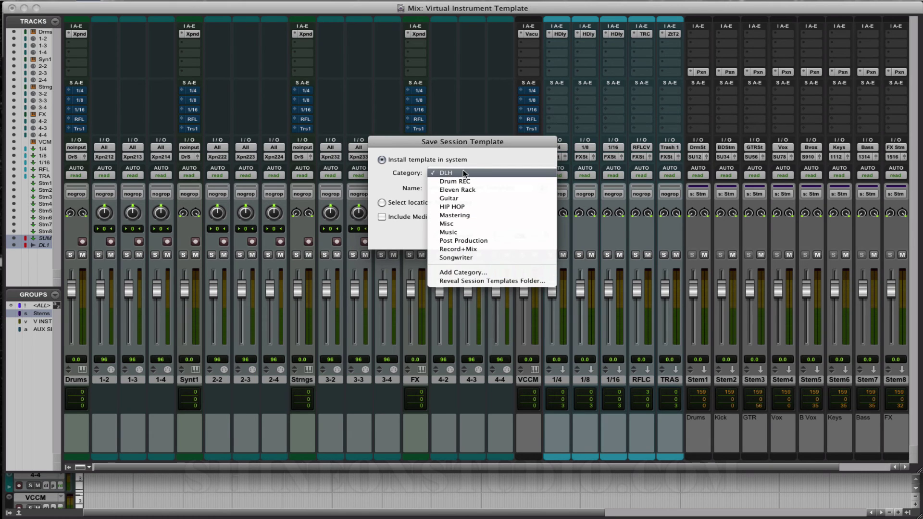
click(499, 158)
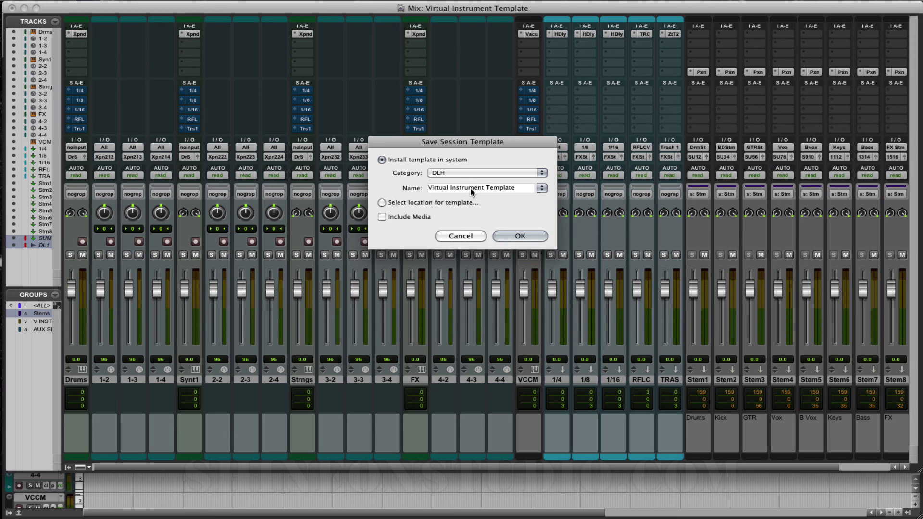
click(520, 236)
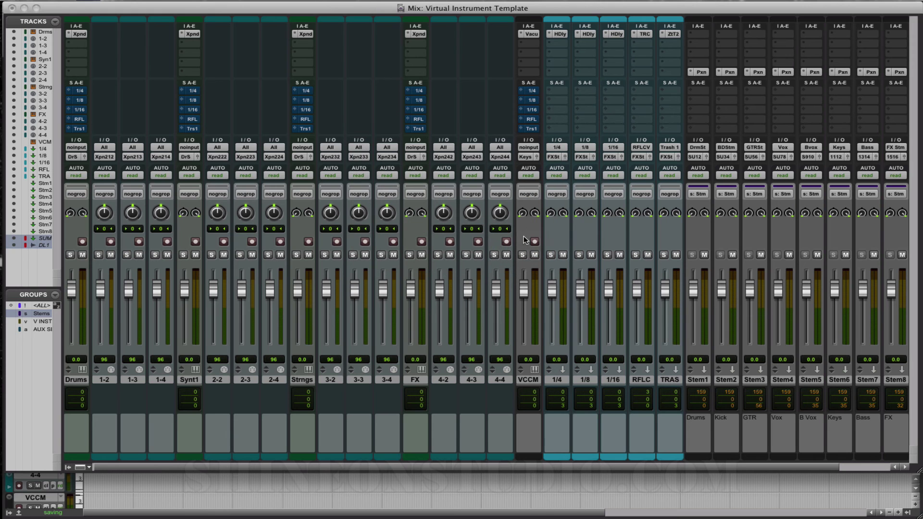
Close the session and set up a new one from the DLH category's "Virtual Instrument Template"
key(super+h)
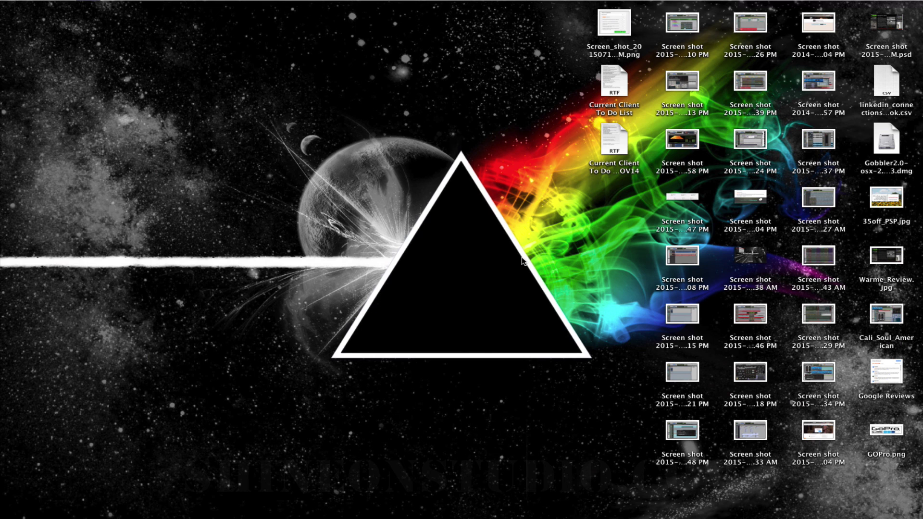
click(91, 1)
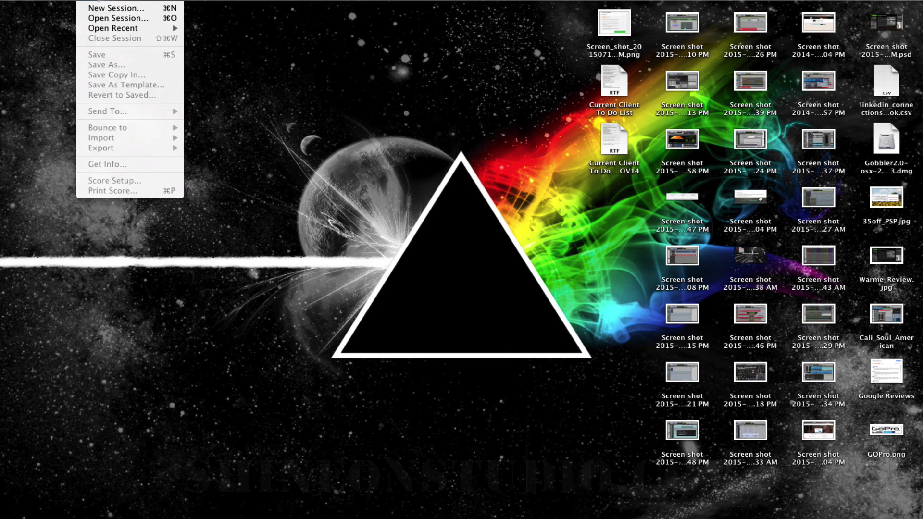
click(96, 9)
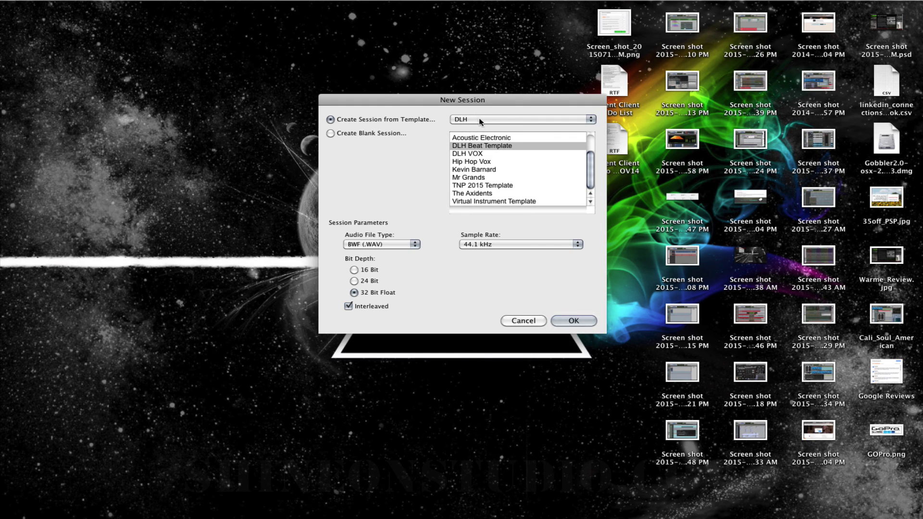
click(330, 133)
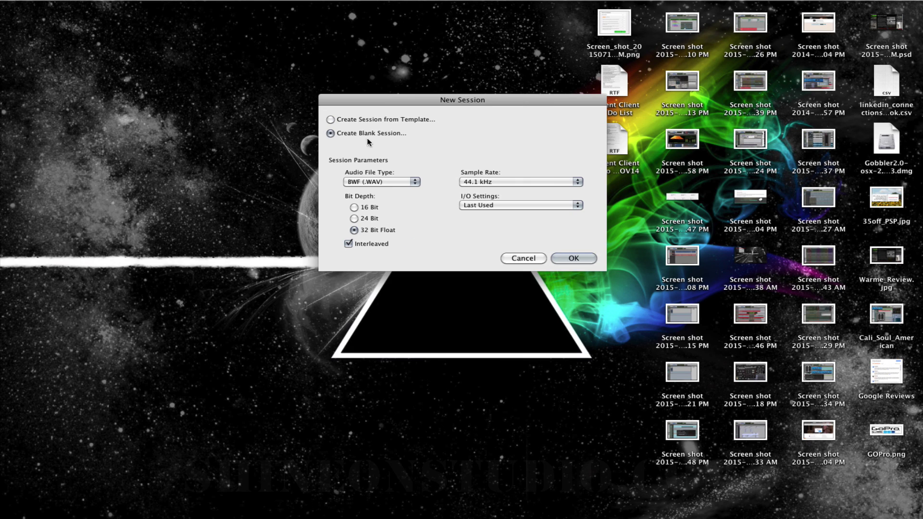
click(330, 120)
click(520, 117)
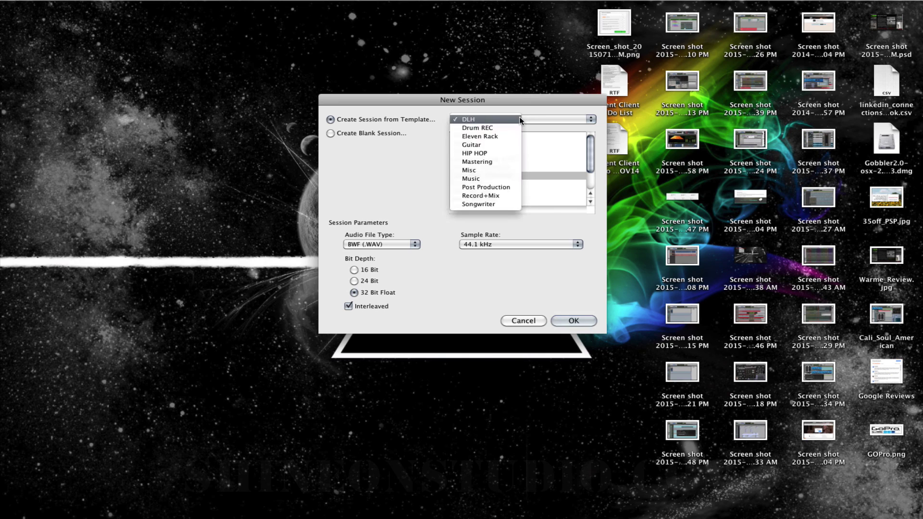
click(463, 118)
drag(591, 166, 590, 194)
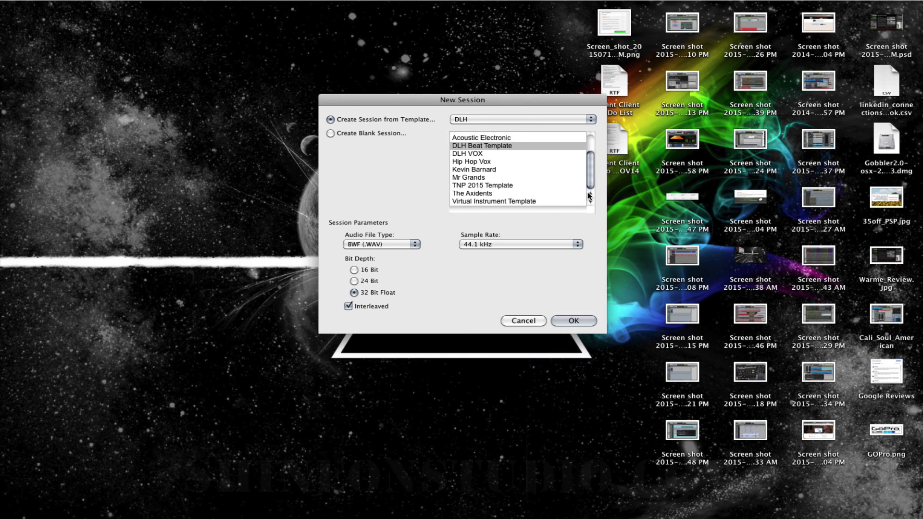
click(504, 202)
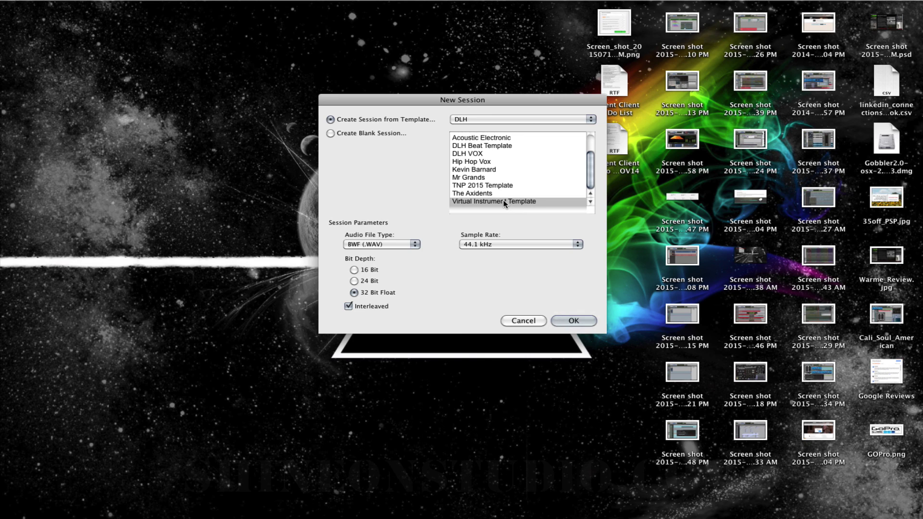
Create the new session as "Beat 1" in the DLH folder on the REC drive
click(572, 325)
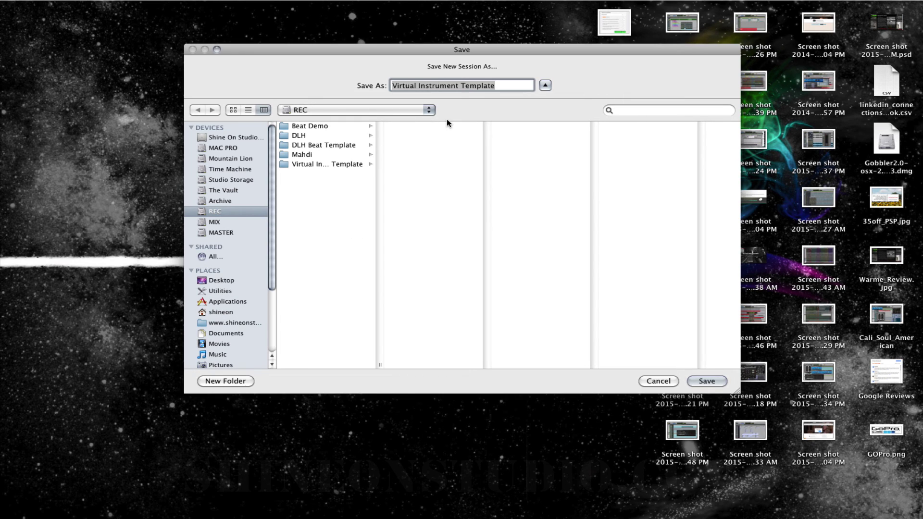
text(Beat 1)
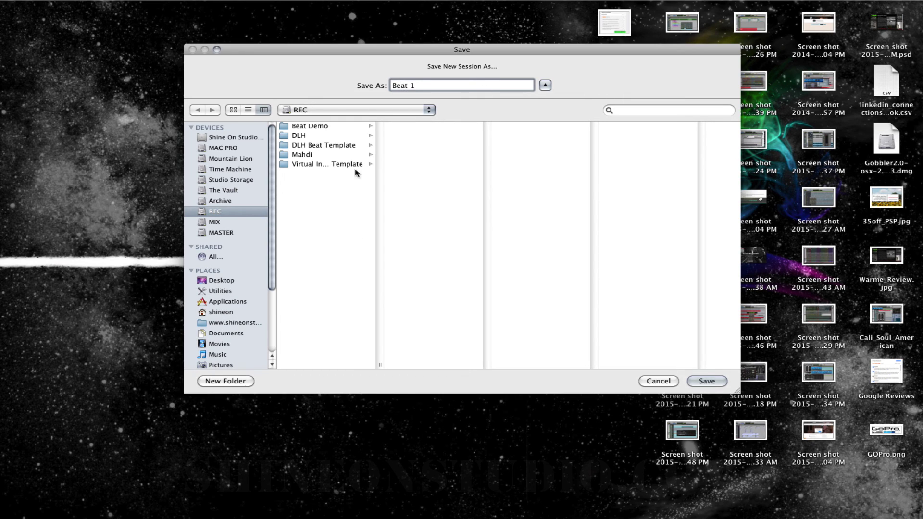
click(302, 135)
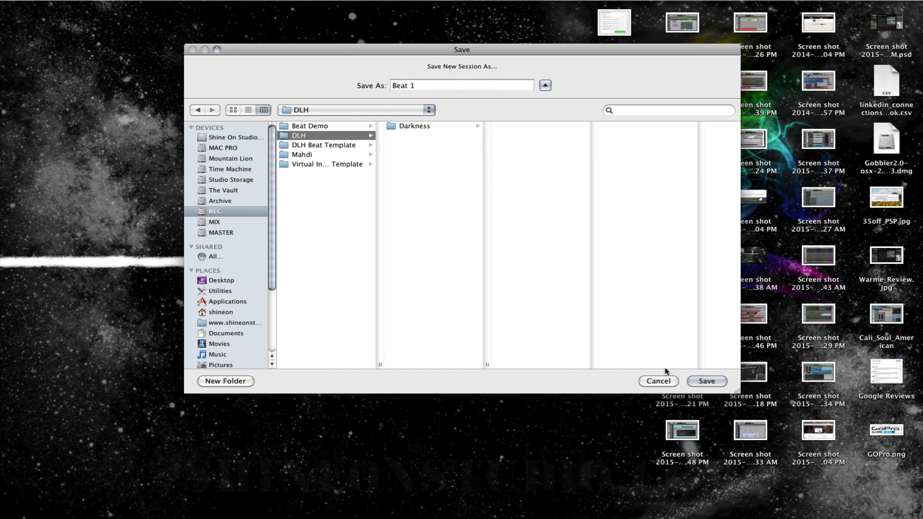
click(704, 382)
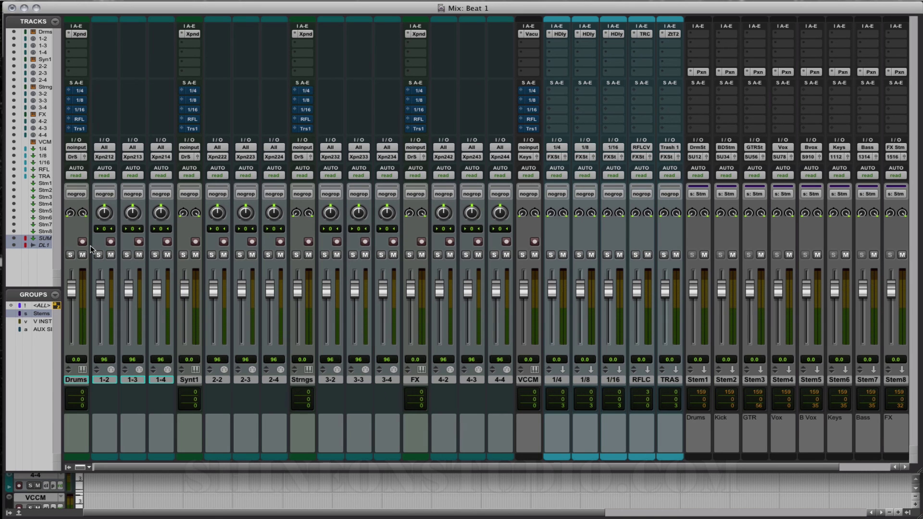
Open the Xpand2 instrument on the Drums track, browse its preset categories, and close the plug-in window
click(85, 33)
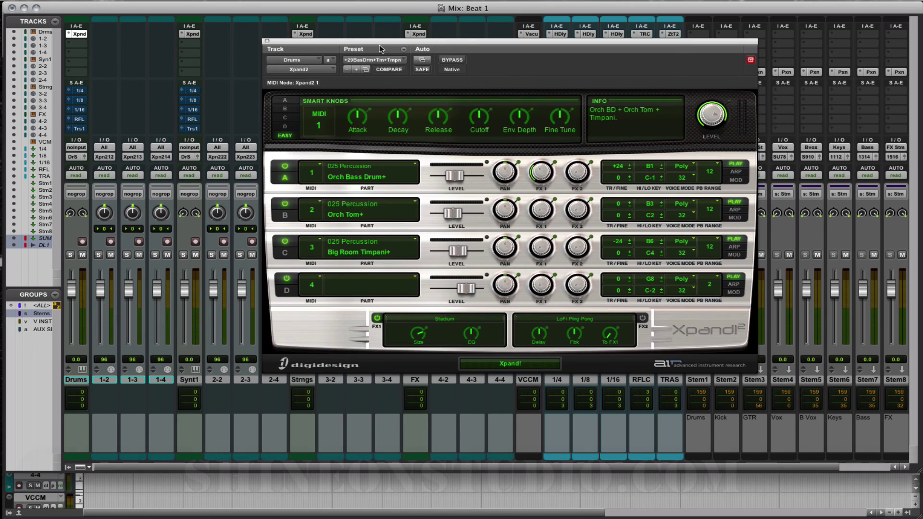
click(385, 58)
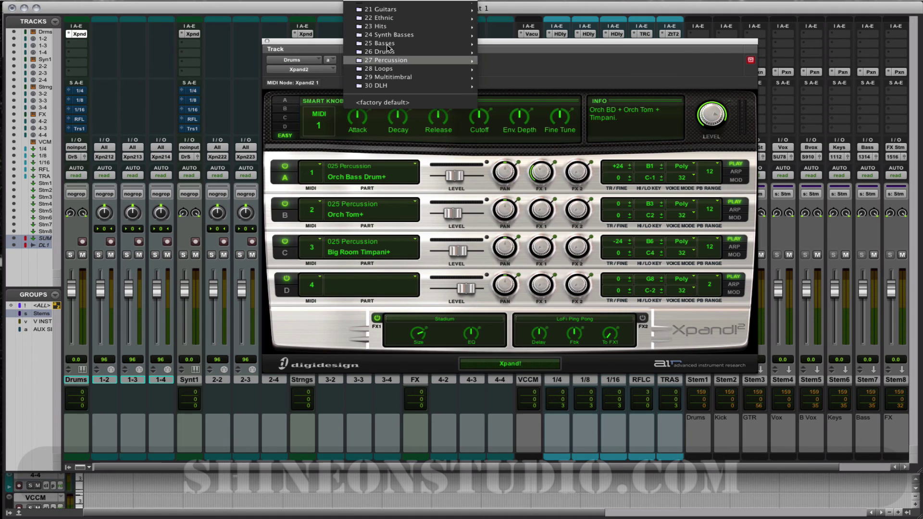
mouse_move(385, 77)
click(529, 57)
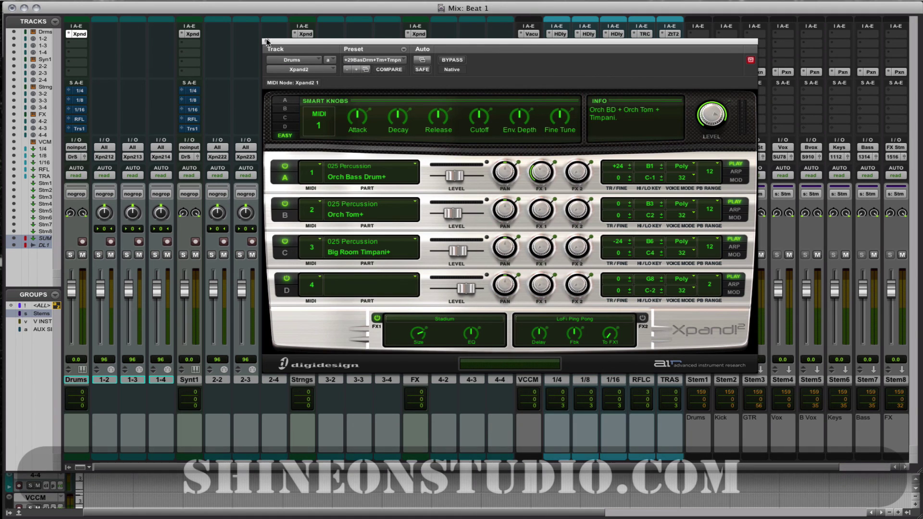
click(267, 42)
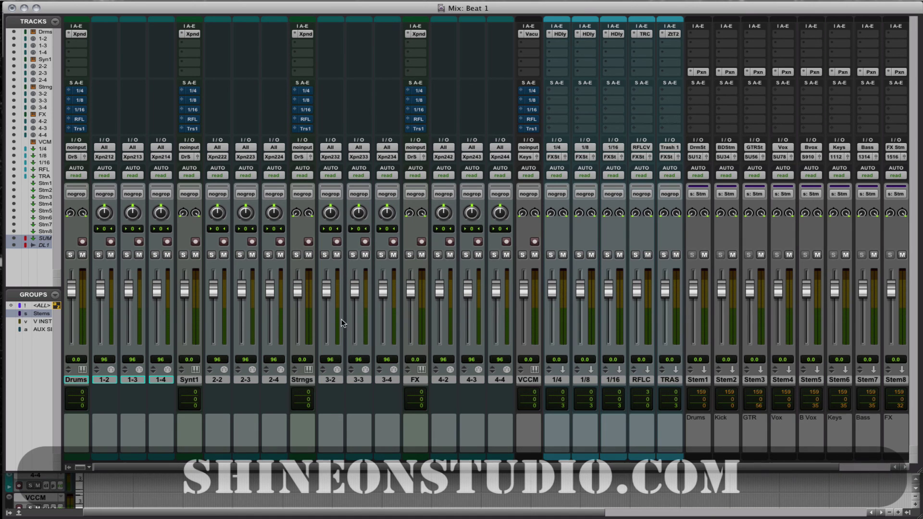